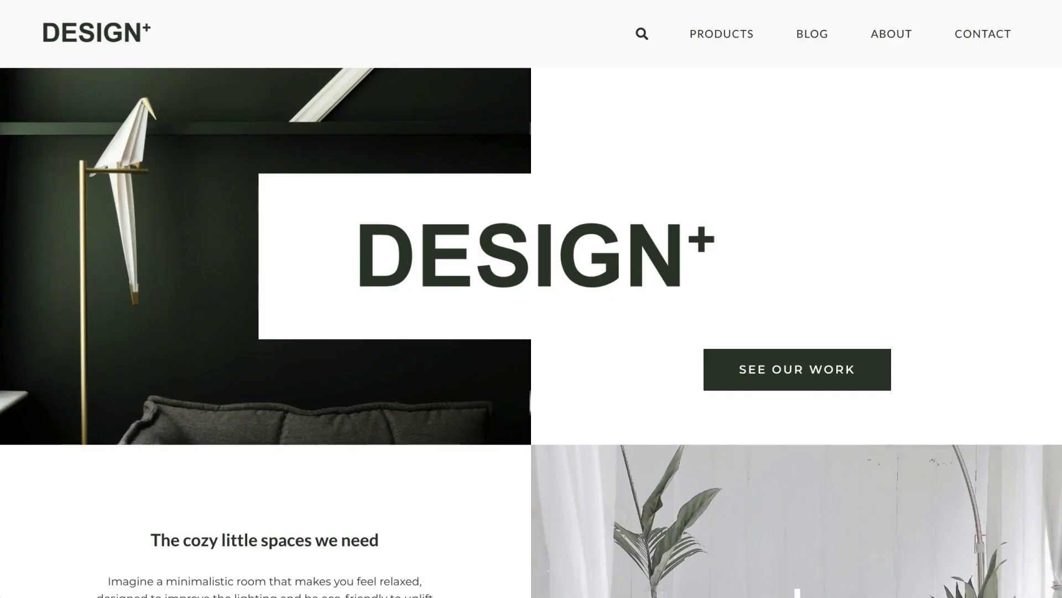
# Step: Look through the Design+ example homepage from its hero banner to the gift ideas section
pyautogui.scroll(-6, 531, 299)
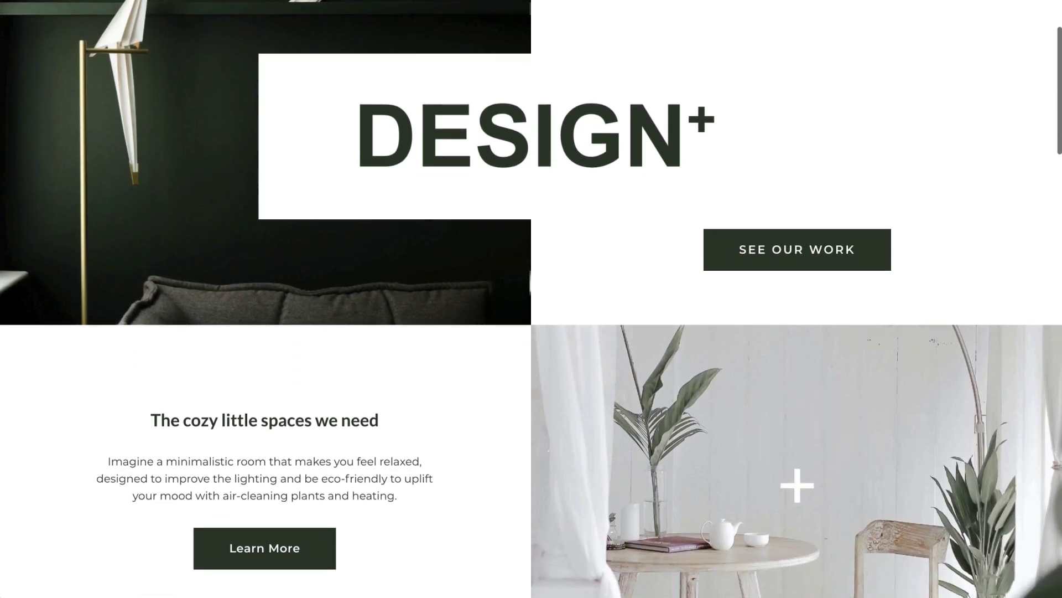
pyautogui.scroll(-3, 531, 299)
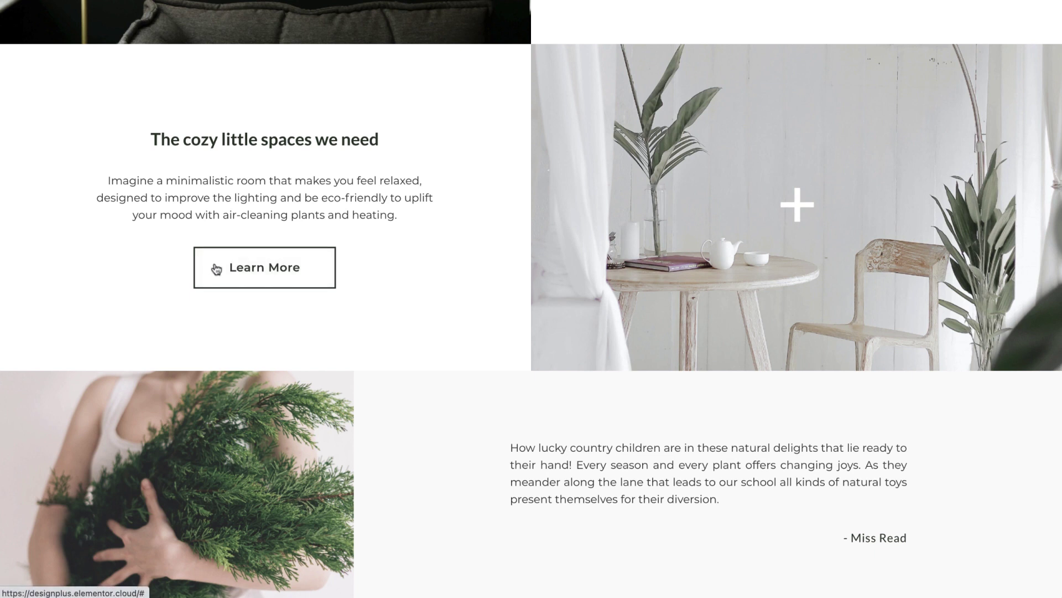
pyautogui.scroll(-8, 145, 239)
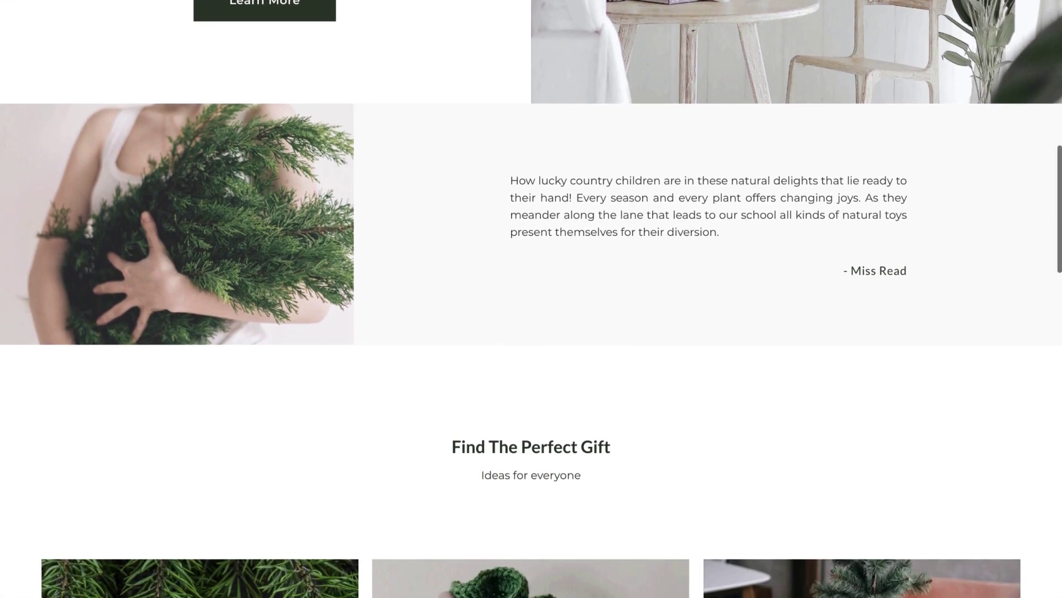
pyautogui.scroll(-10, 531, 298)
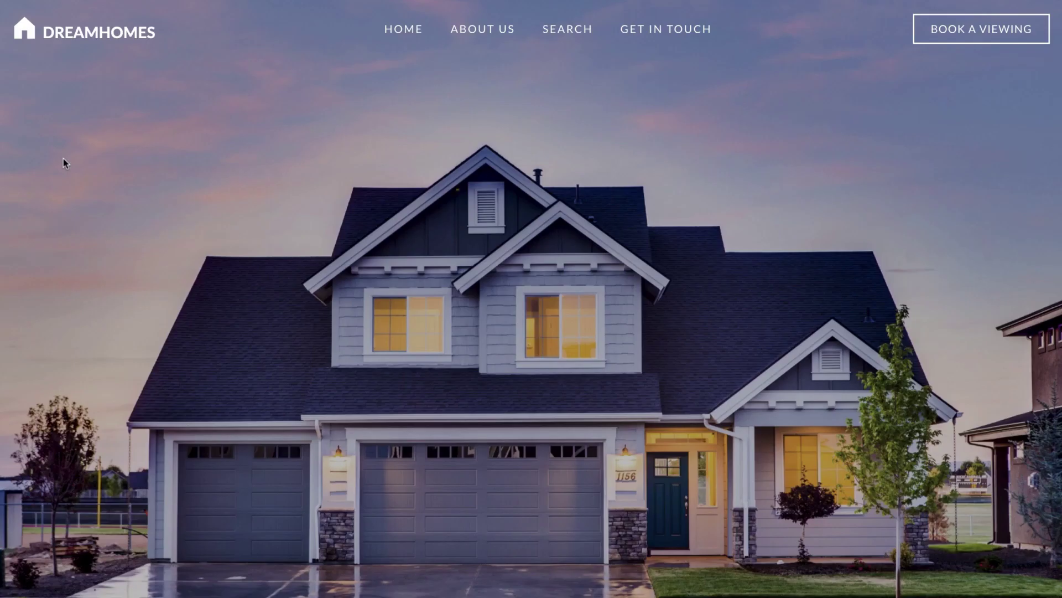
# Step: Review the Dreamhomes page from its hero to the register-your-interest section, examining the call to action blocks and their buttons
pyautogui.scroll(-6, 64, 158)
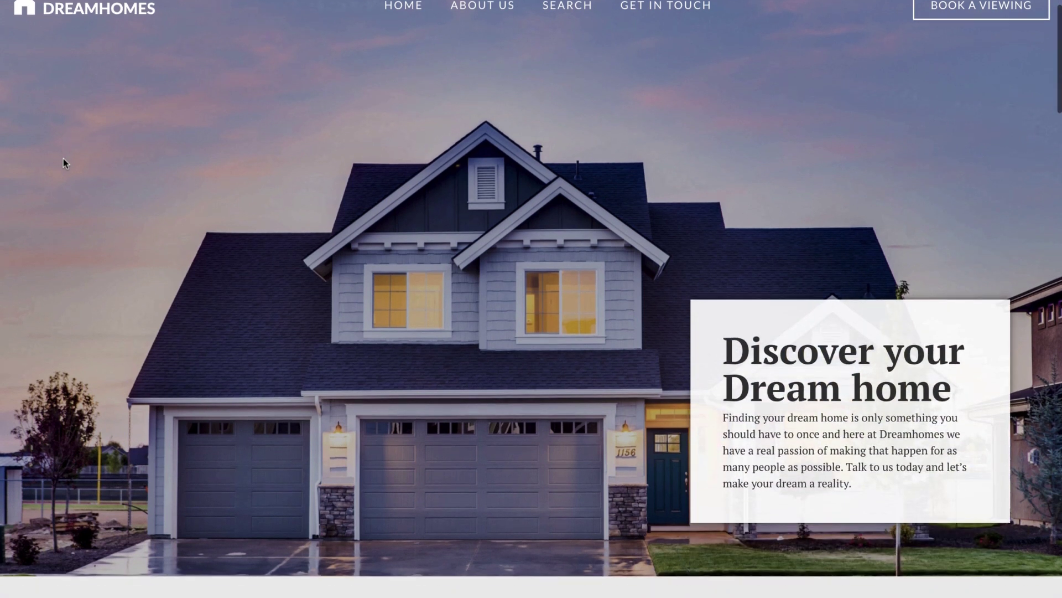
pyautogui.scroll(-7, 63, 158)
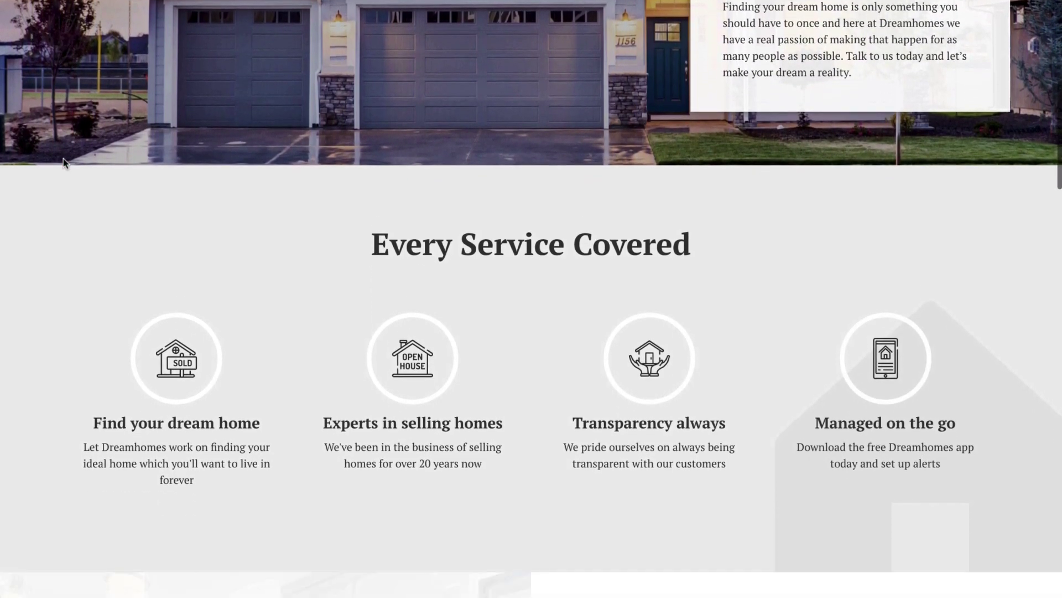
pyautogui.scroll(-5, 63, 159)
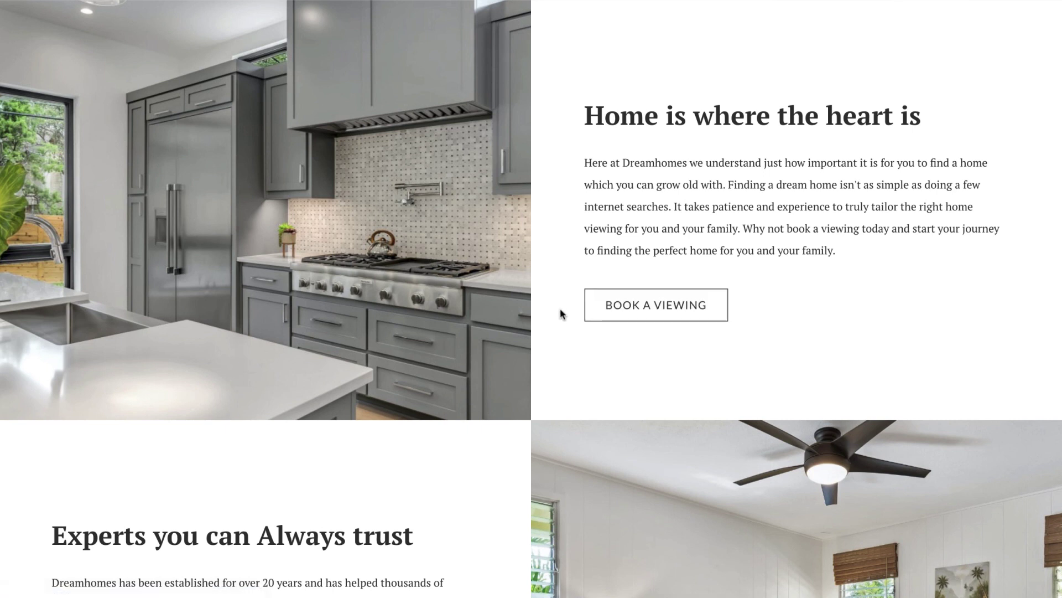
pyautogui.scroll(-6, 560, 313)
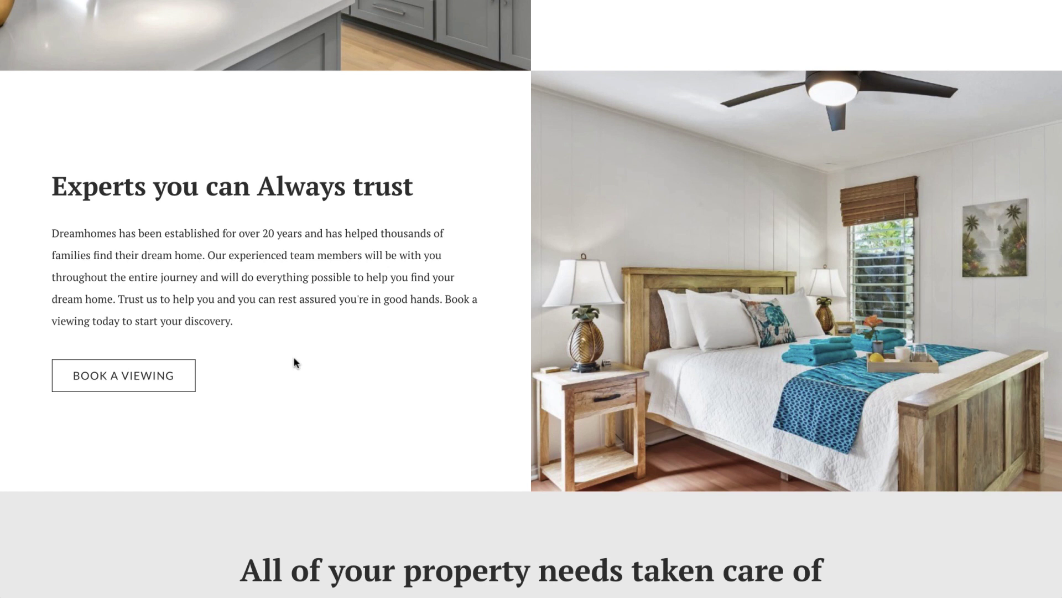
pyautogui.scroll(-6, 294, 359)
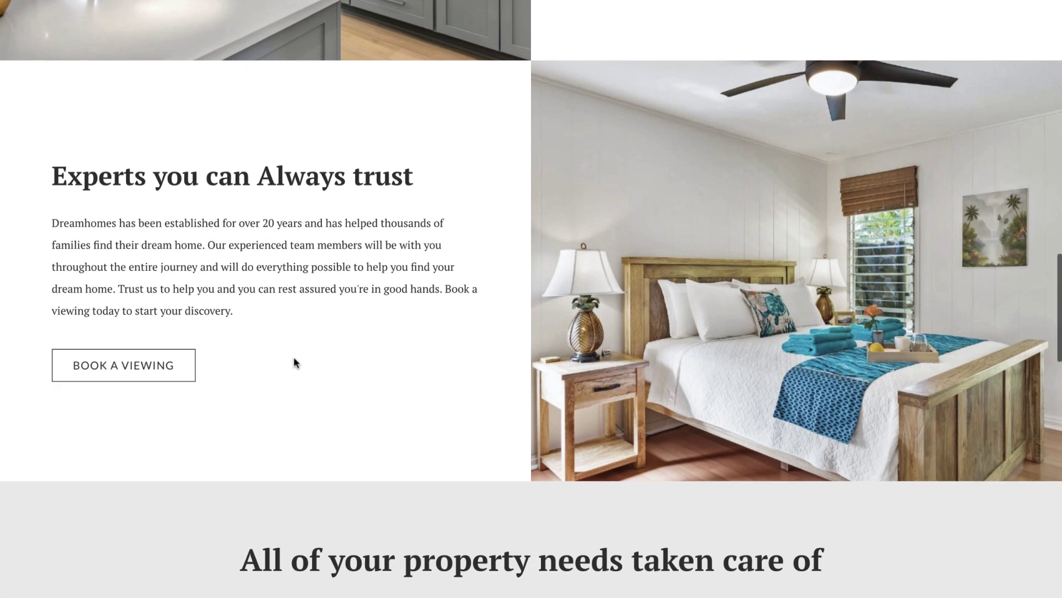
pyautogui.scroll(-8, 294, 362)
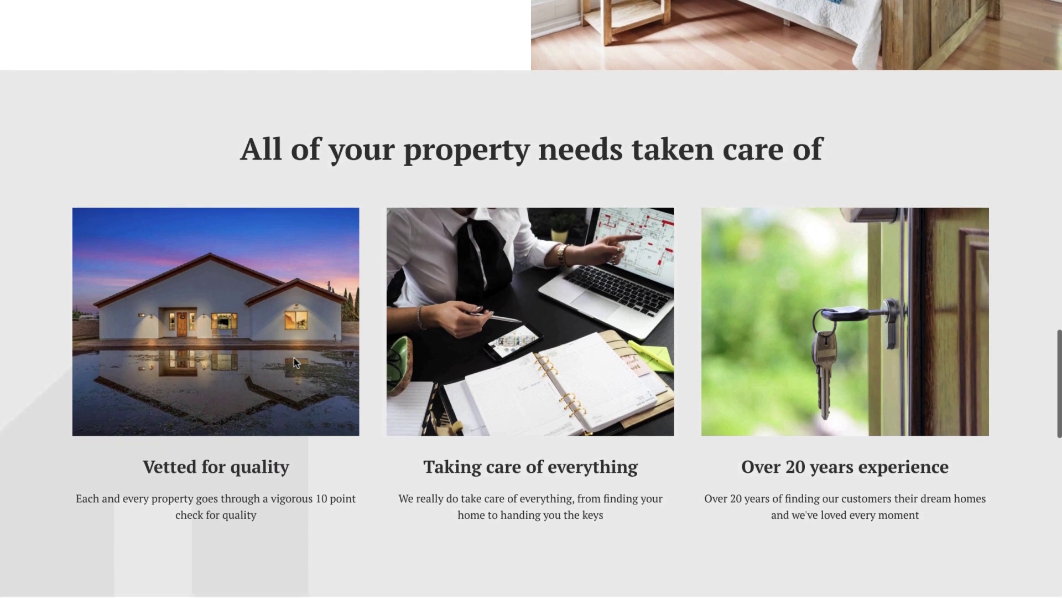
pyautogui.scroll(-7, 294, 362)
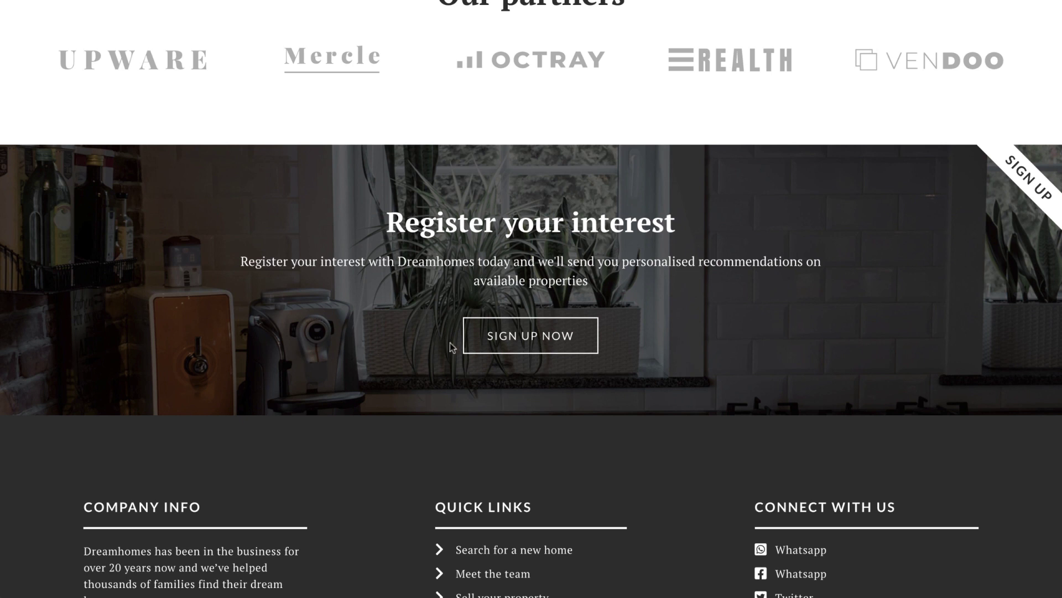
pyautogui.click(473, 337)
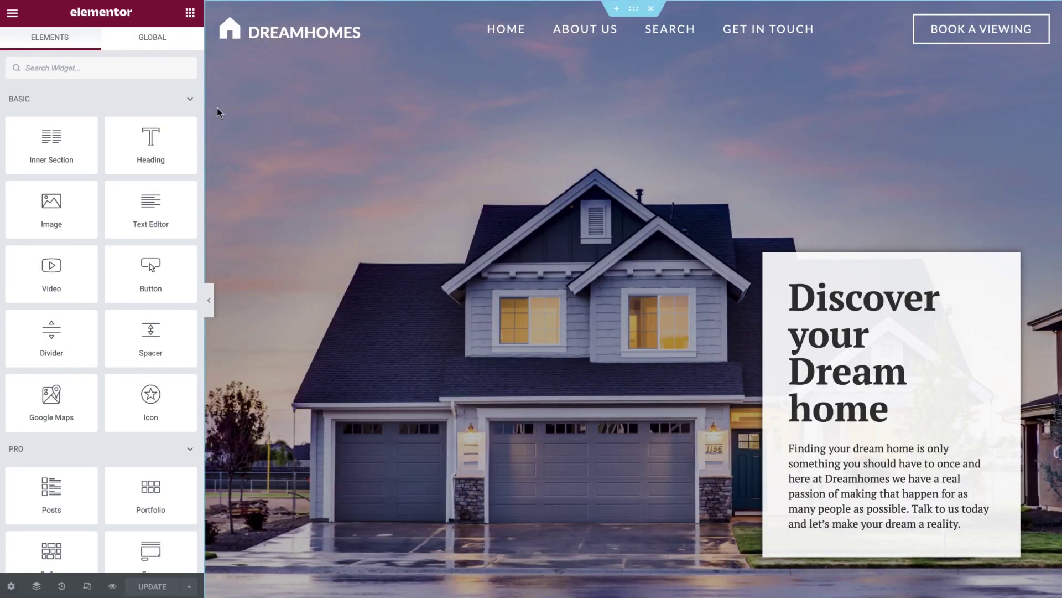
# Step: Delete the "Home is where the heart is" and "Experts you can Always trust" call to action blocks from the Dreamhomes page
pyautogui.scroll(-2, 217, 107)
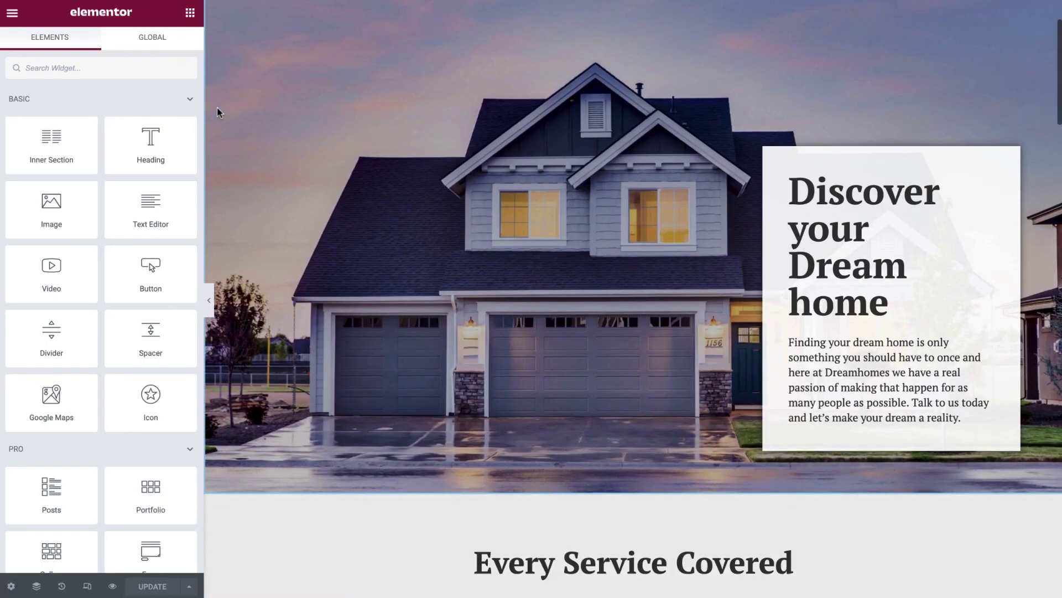
pyautogui.scroll(-12, 217, 108)
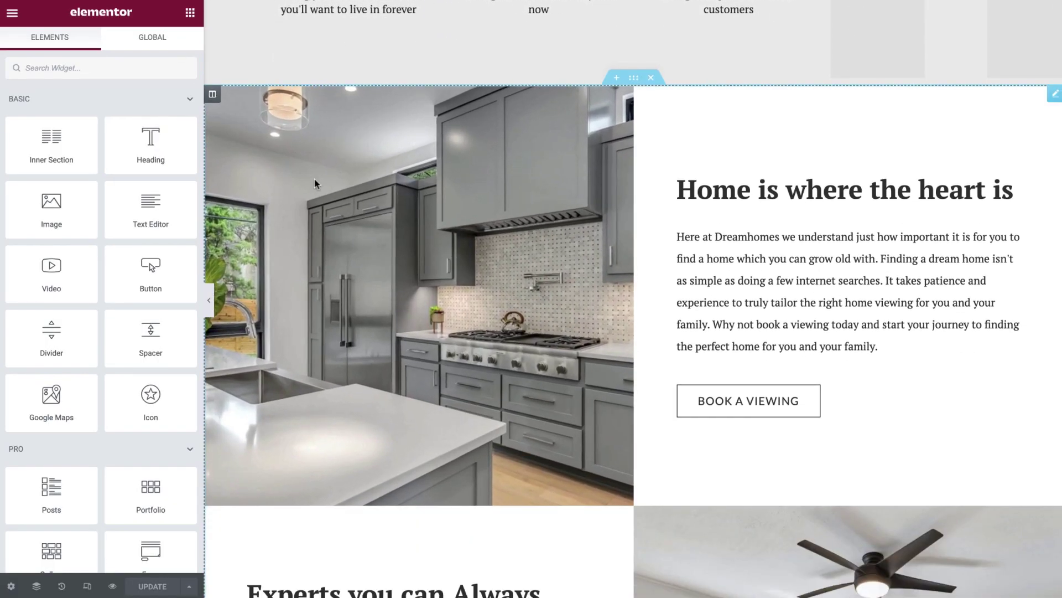
pyautogui.rightClick(315, 183)
pyautogui.click(367, 295)
pyautogui.scroll(-6, 367, 332)
pyautogui.rightClick(362, 332)
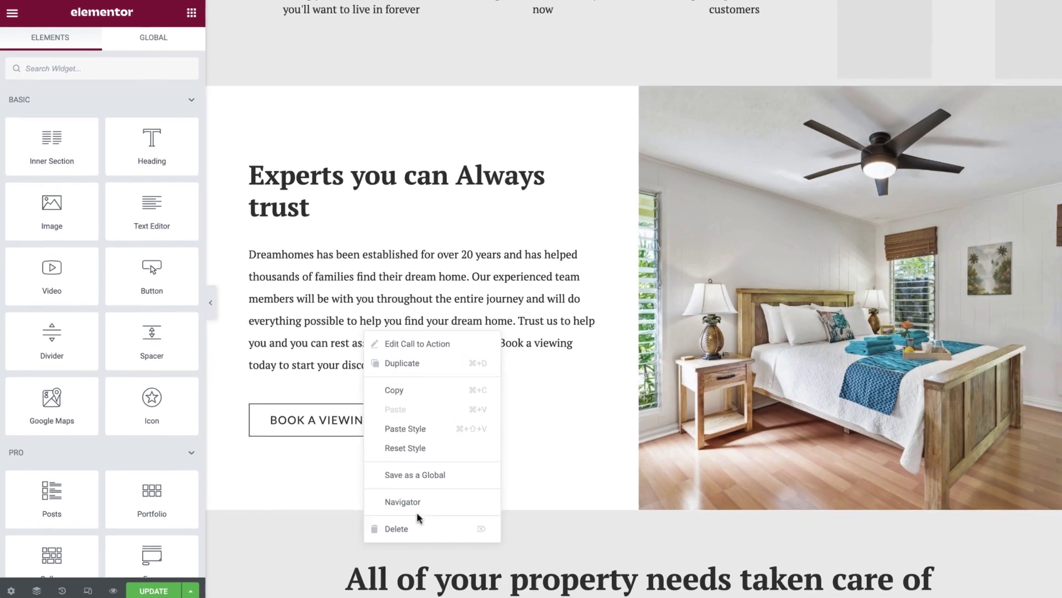
pyautogui.click(418, 520)
# Step: Search the widgets for "call to action" and add a Call to Action widget to the empty section above the property needs section
pyautogui.click(155, 67)
pyautogui.write('call')
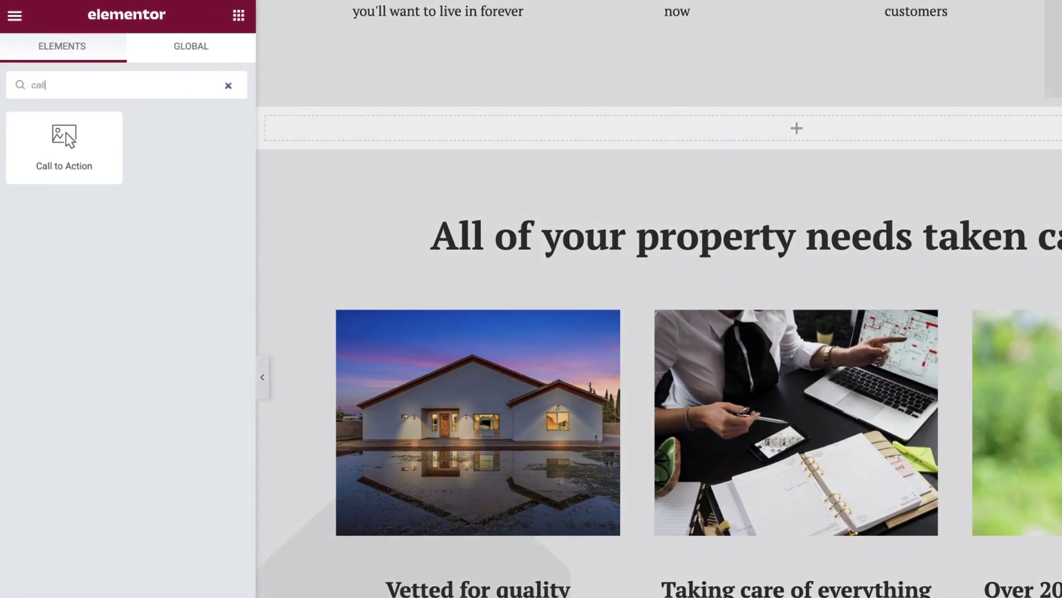
pyautogui.write(' to actio')
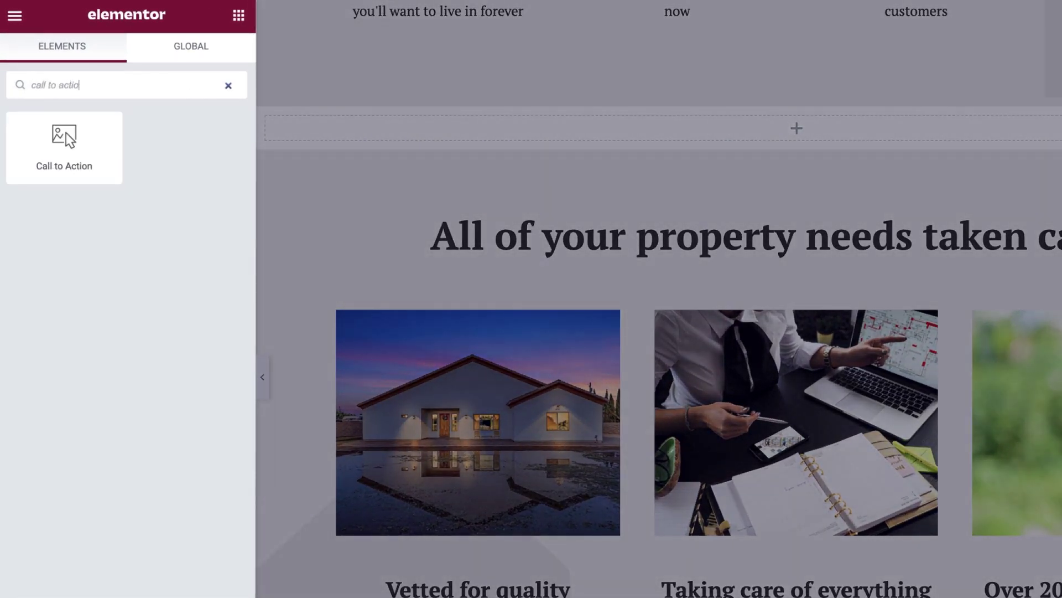
pyautogui.write('n')
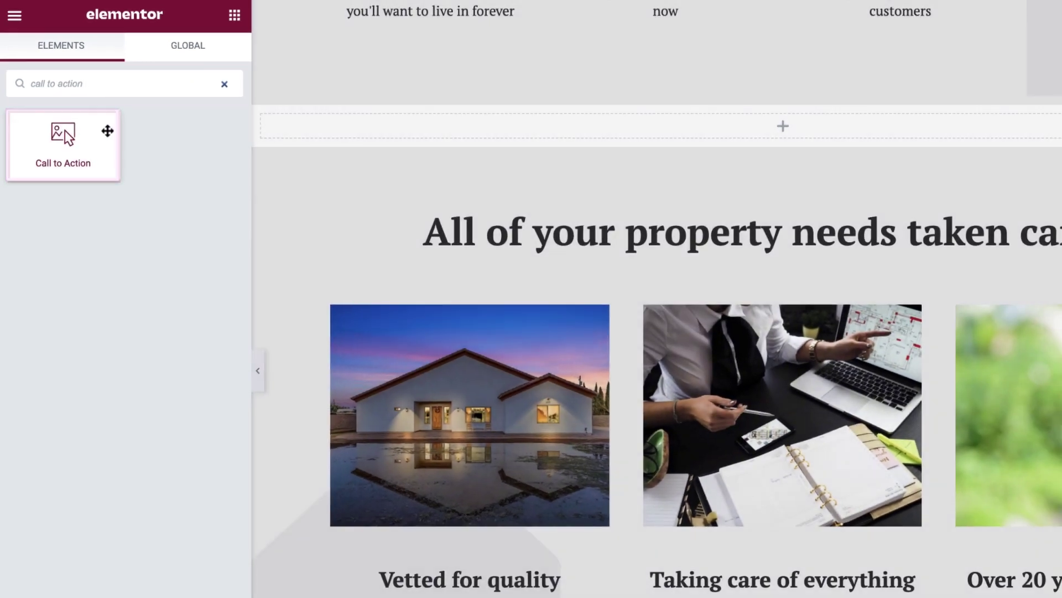
pyautogui.moveTo(64, 131); pyautogui.dragTo(235, 96)
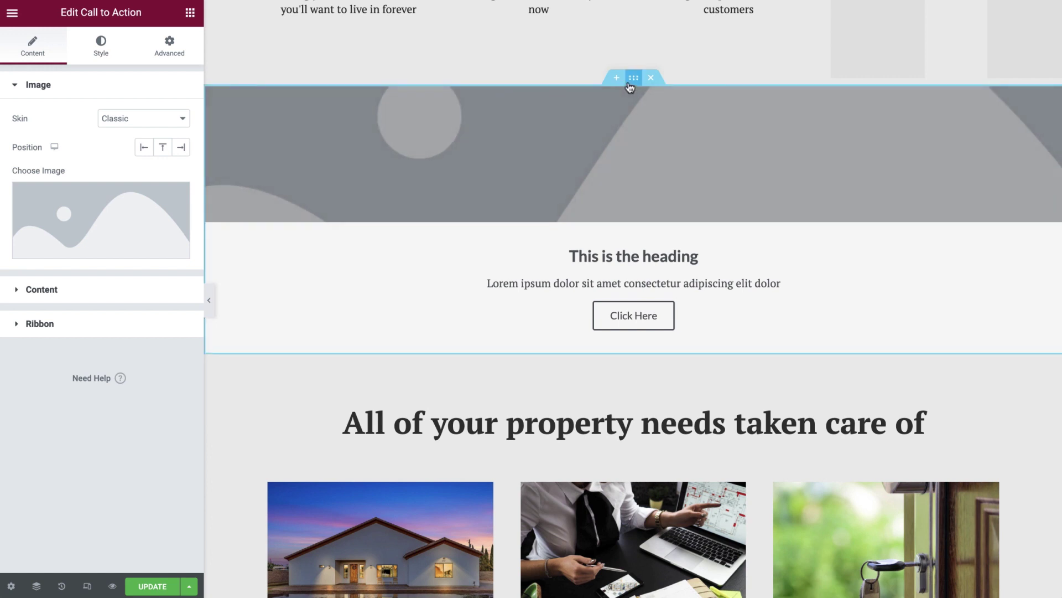
# Step: Set the new section's content width to Full Width and columns gap to No Gap, and show its margin and padding settings
pyautogui.click(634, 79)
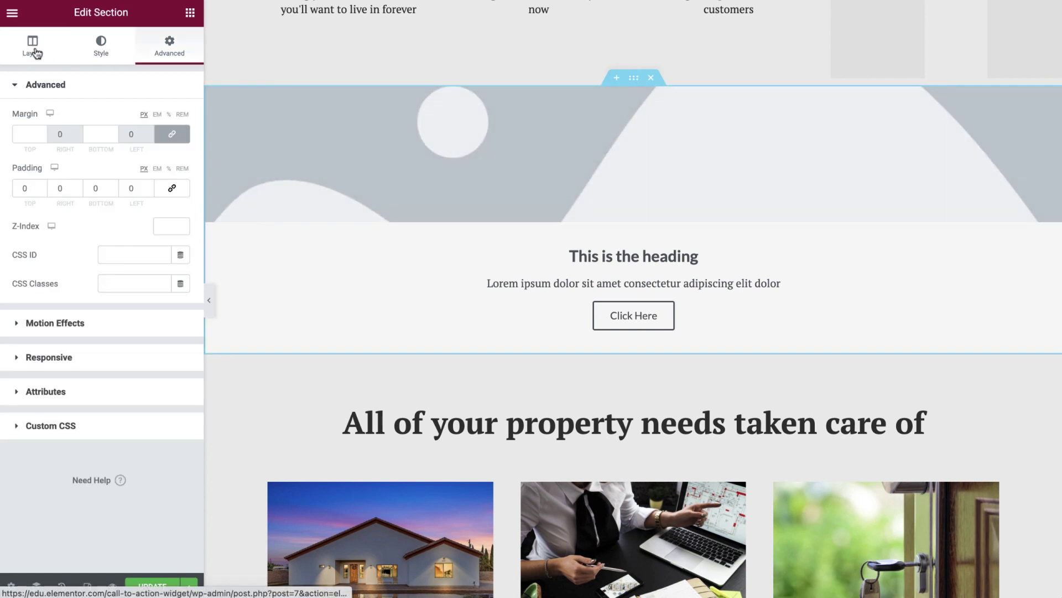
pyautogui.click(33, 47)
pyautogui.click(174, 119)
pyautogui.click(173, 118)
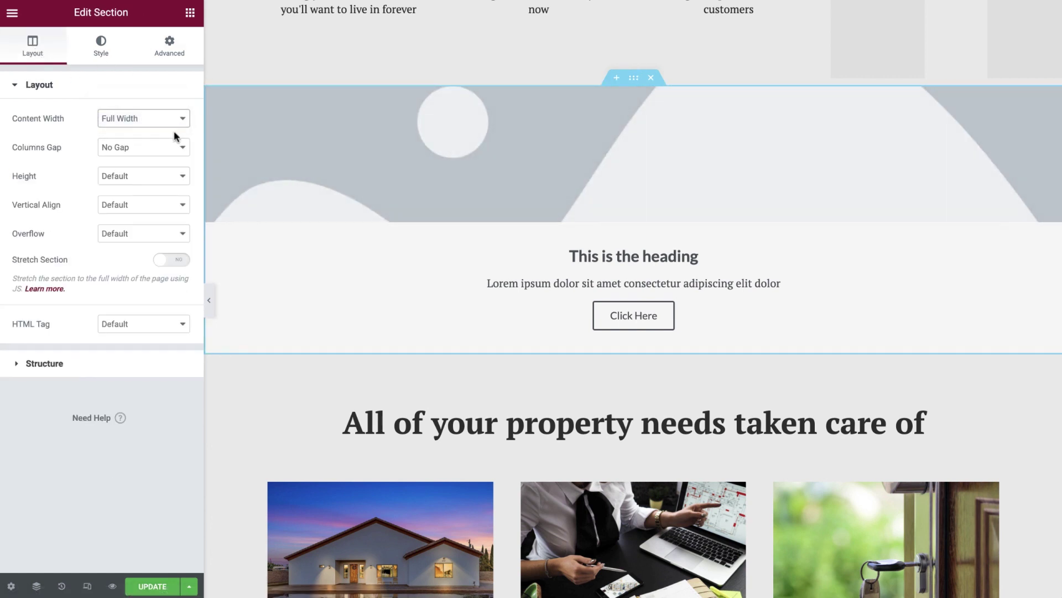
pyautogui.click(180, 148)
pyautogui.click(180, 148)
pyautogui.click(172, 59)
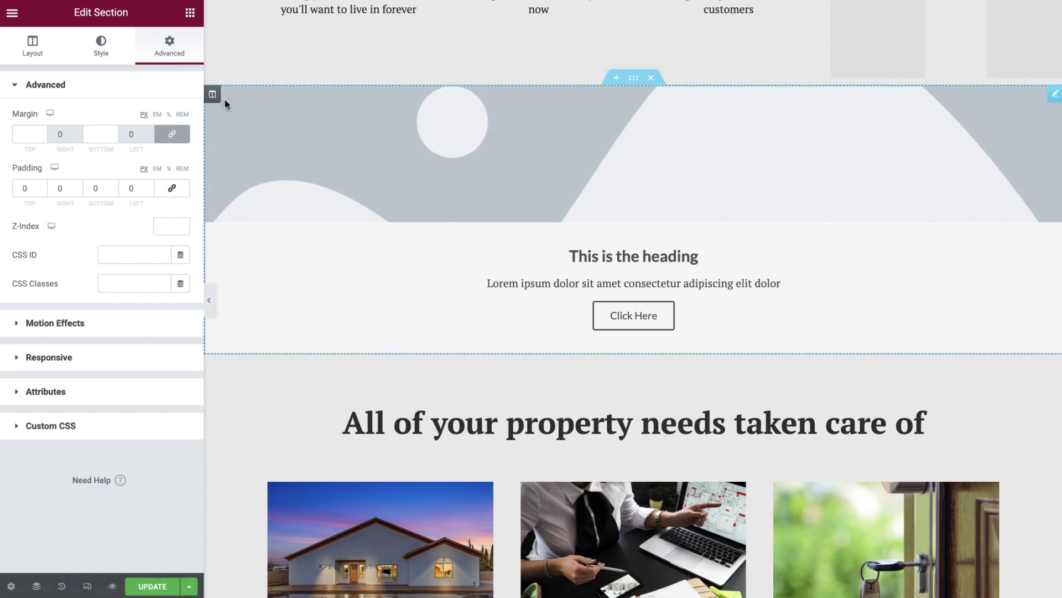
# Step: Try the Cover skin on the Call to Action widget and return it to Classic
pyautogui.click(261, 126)
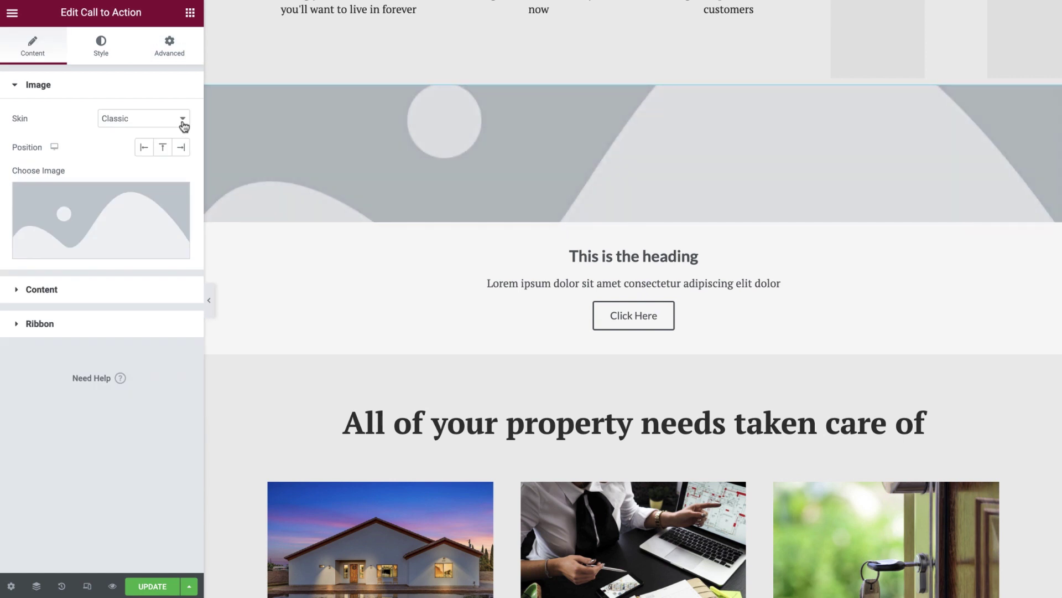
pyautogui.click(183, 126)
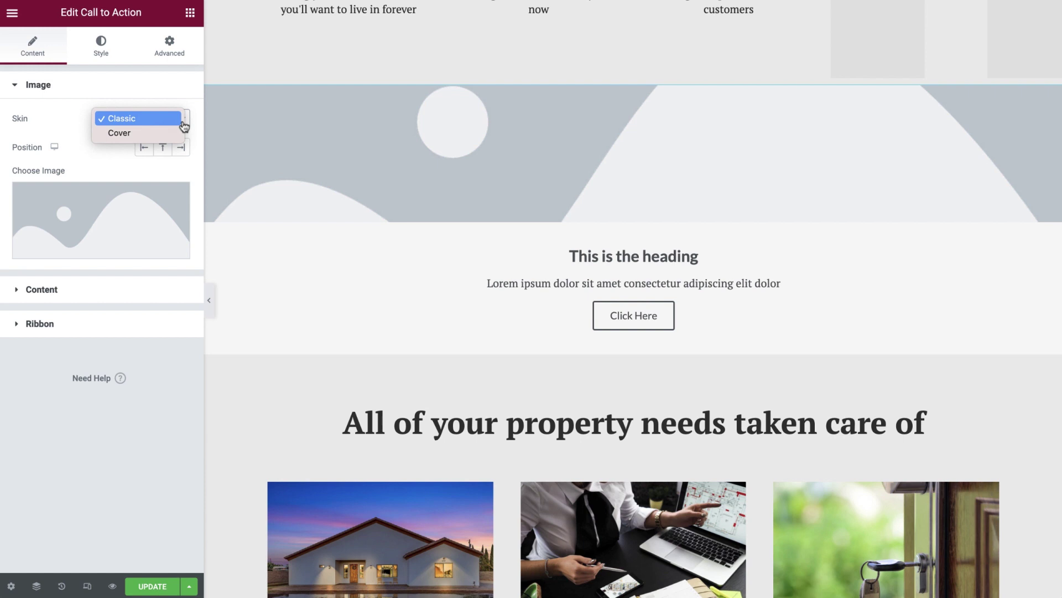
pyautogui.click(172, 134)
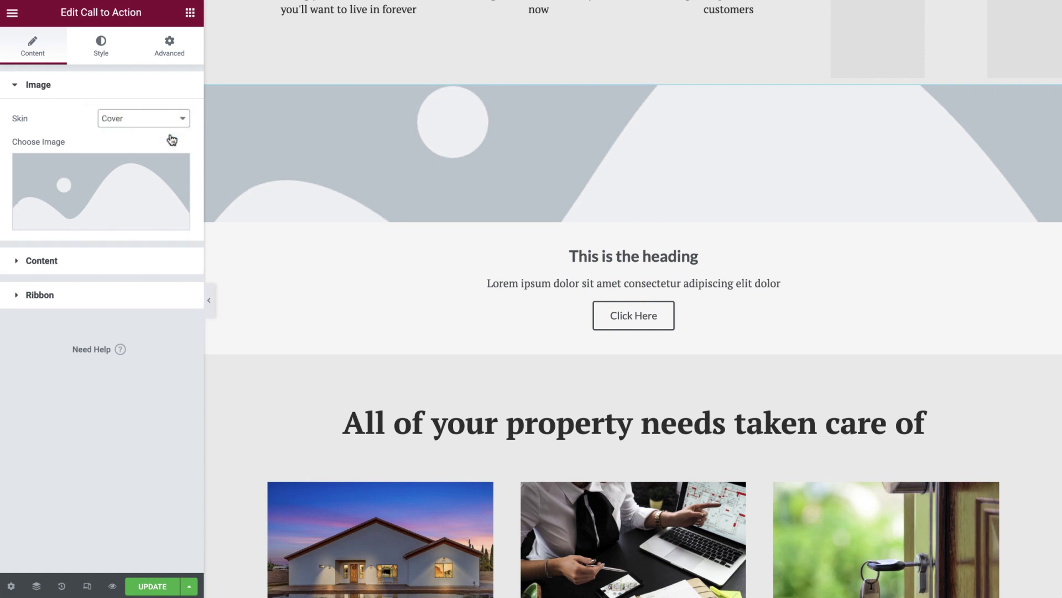
pyautogui.click(178, 123)
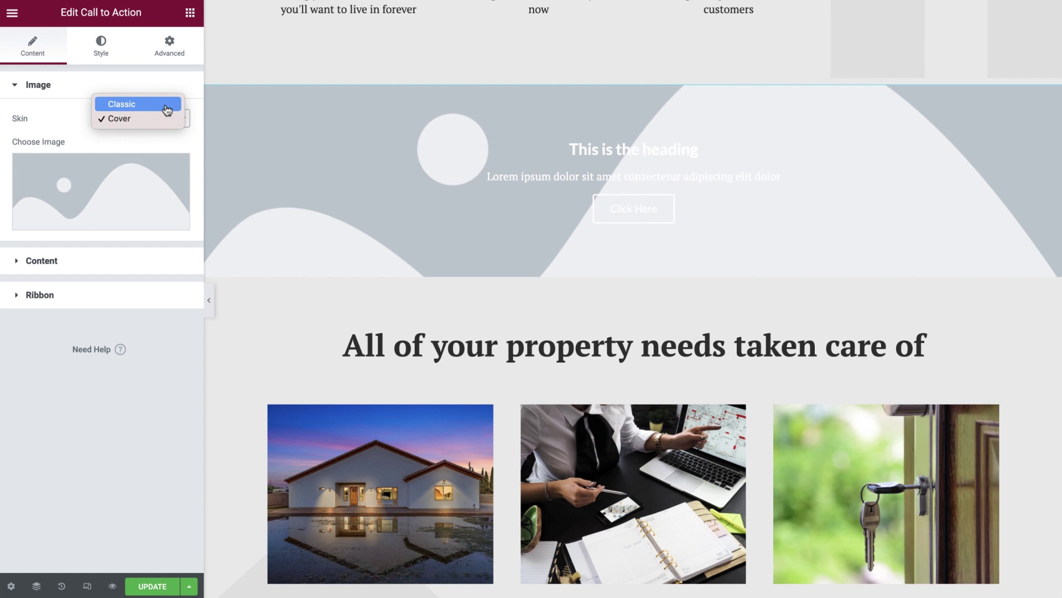
pyautogui.click(167, 111)
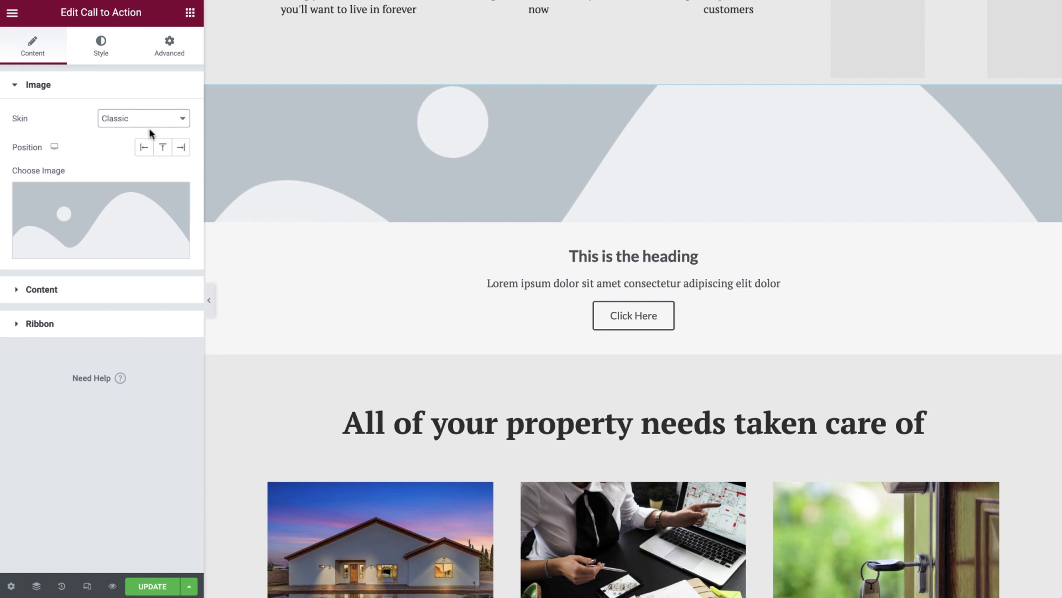
# Step: Try the Left, Above and Right image positions on the Call to Action widget and settle on Left
pyautogui.click(143, 148)
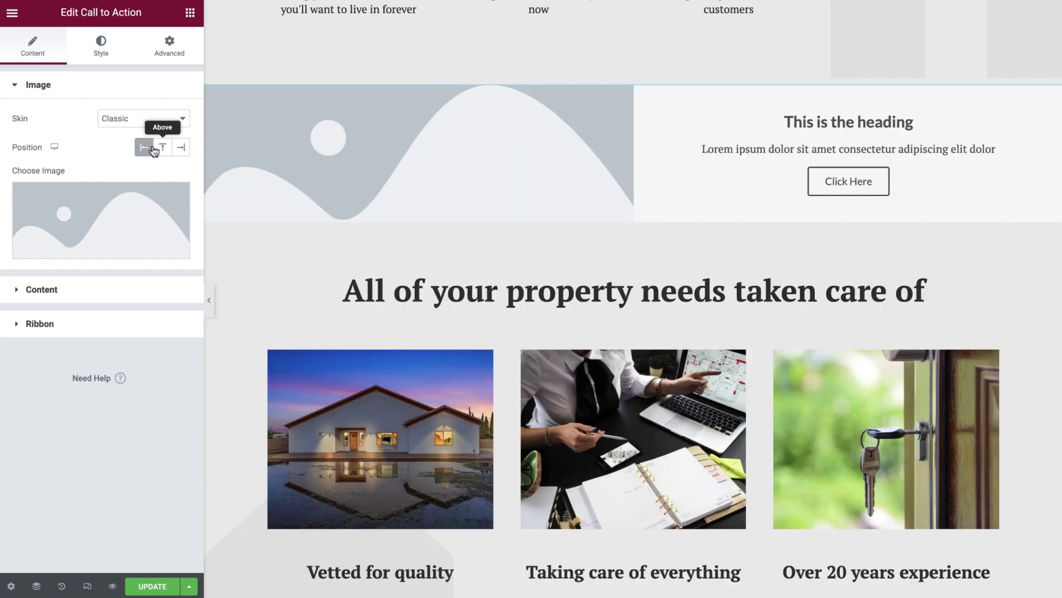
pyautogui.click(163, 149)
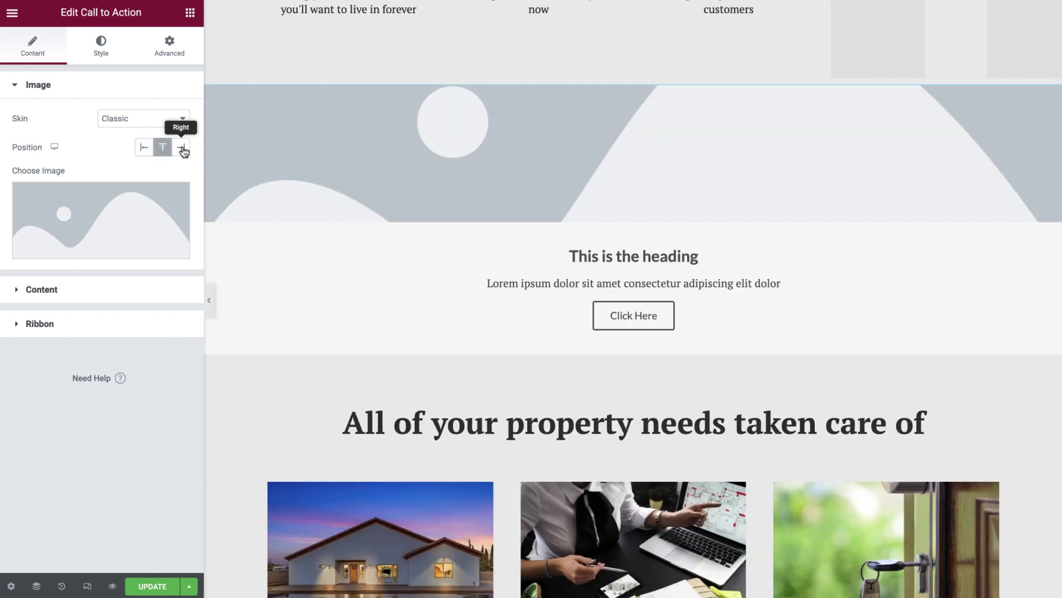
pyautogui.click(182, 149)
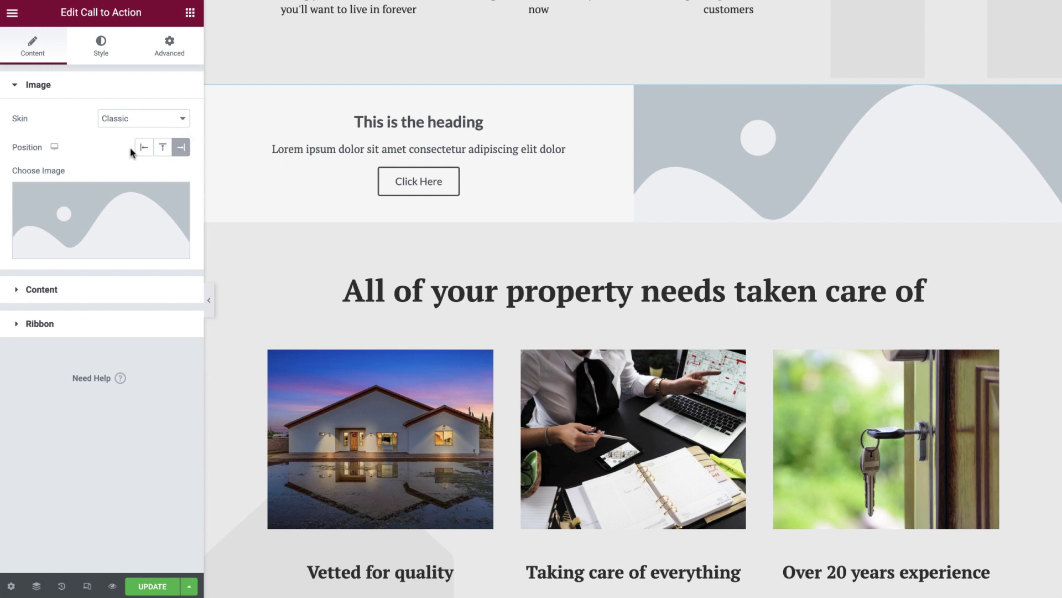
pyautogui.moveTo(55, 153)
pyautogui.click(143, 154)
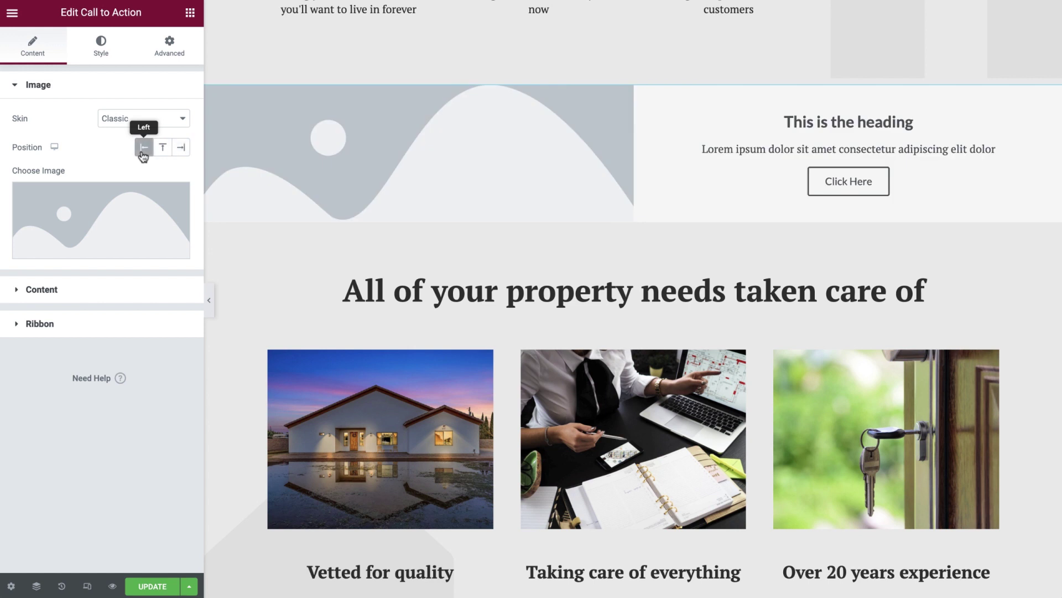
# Step: Insert the grey kitchen photo from the media library as the Call to Action widget's image
pyautogui.click(106, 210)
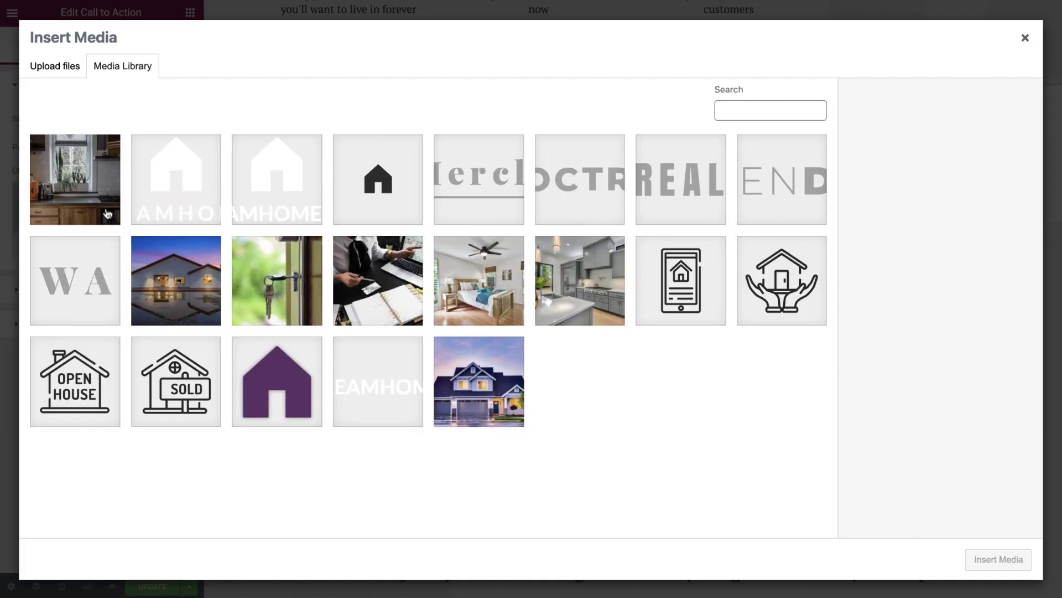
pyautogui.click(53, 76)
pyautogui.click(106, 72)
pyautogui.click(551, 290)
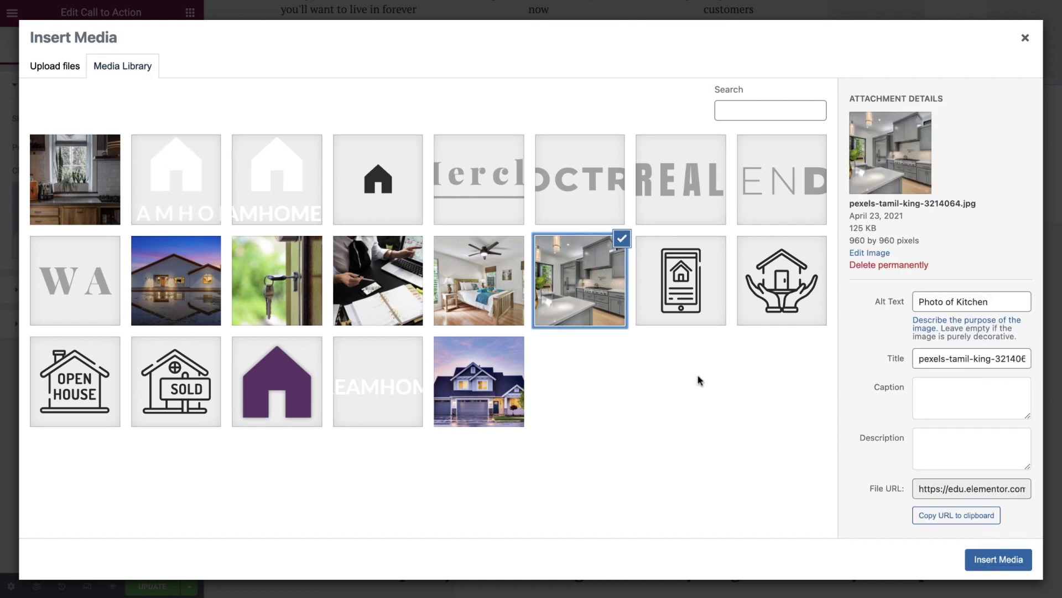
pyautogui.click(1000, 560)
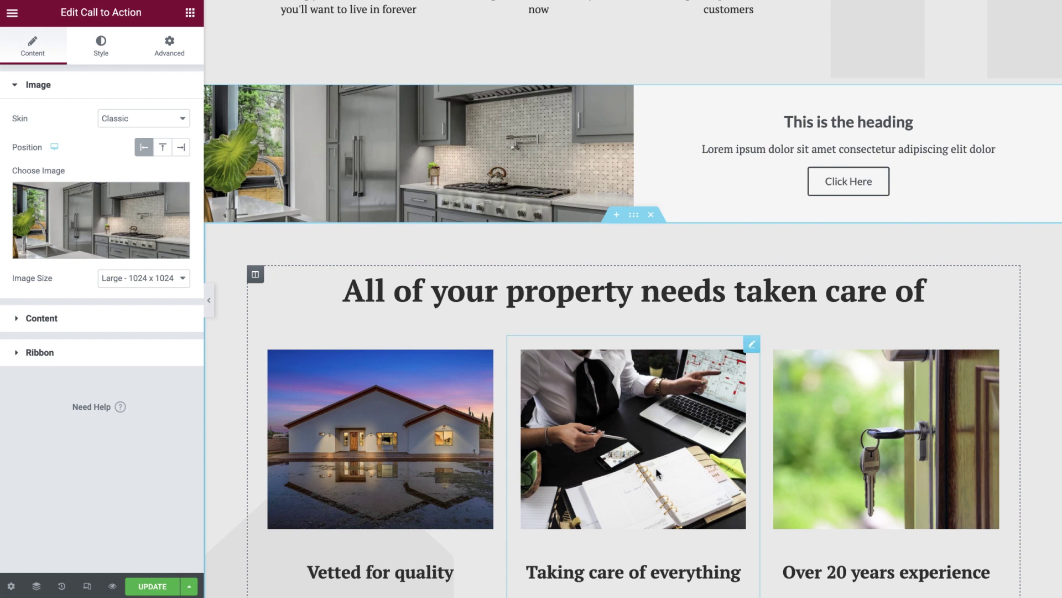
# Step: Keep Large - 1024 x 1024 as the Call to Action image size and open the widget's content settings
pyautogui.click(167, 287)
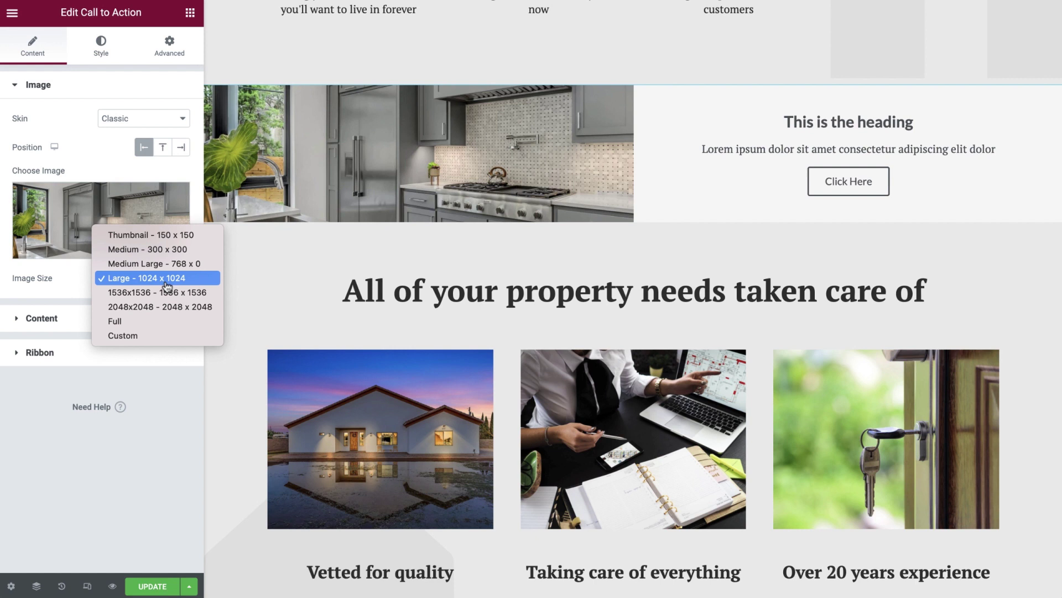
pyautogui.click(167, 283)
pyautogui.click(113, 321)
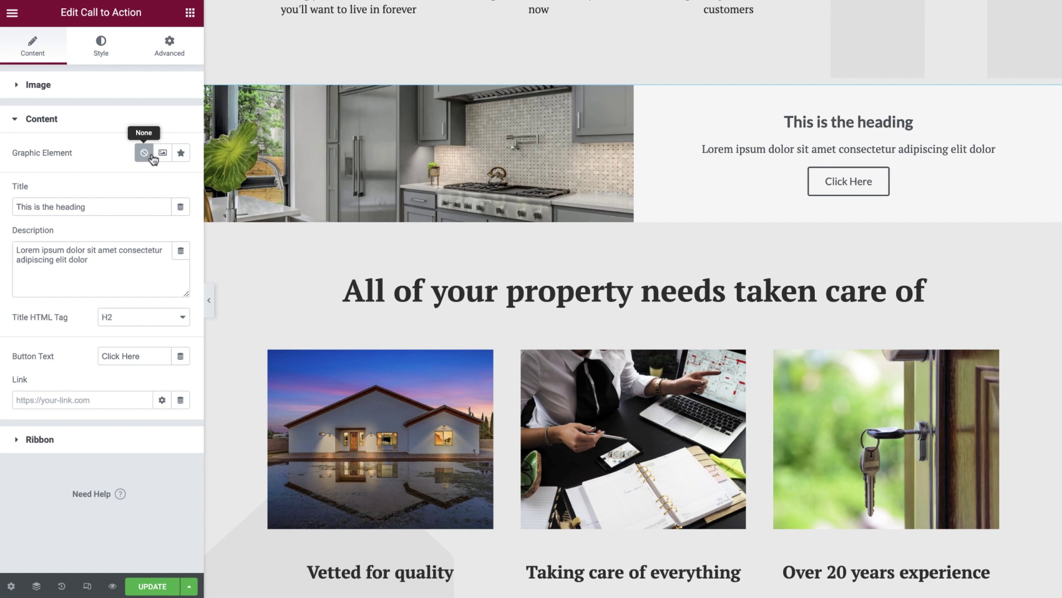
# Step: Try the Image and Icon graphic elements on the Call to Action widget and view the icon library
pyautogui.click(162, 155)
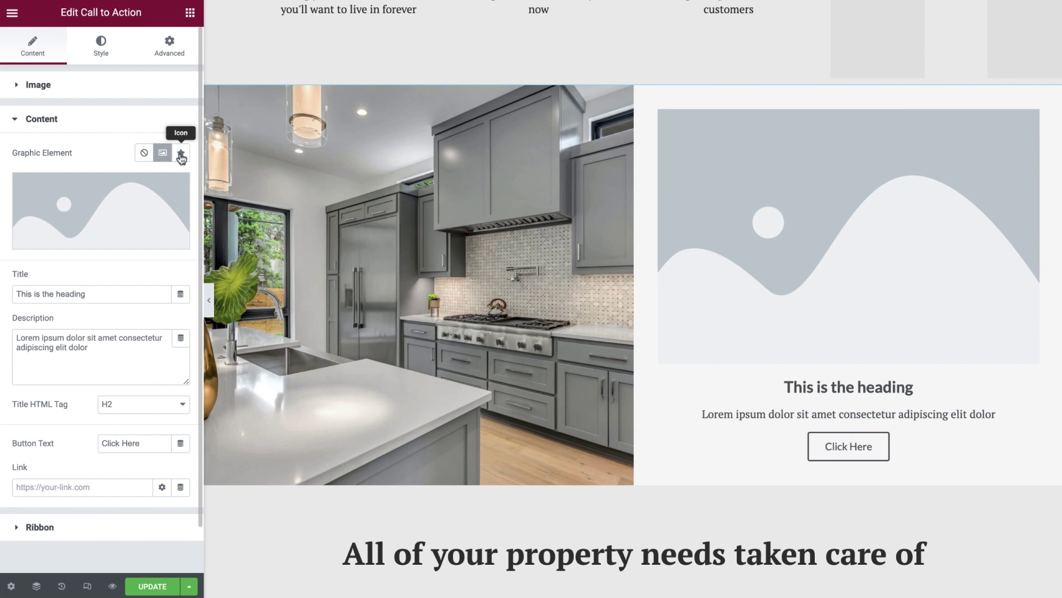
pyautogui.click(179, 156)
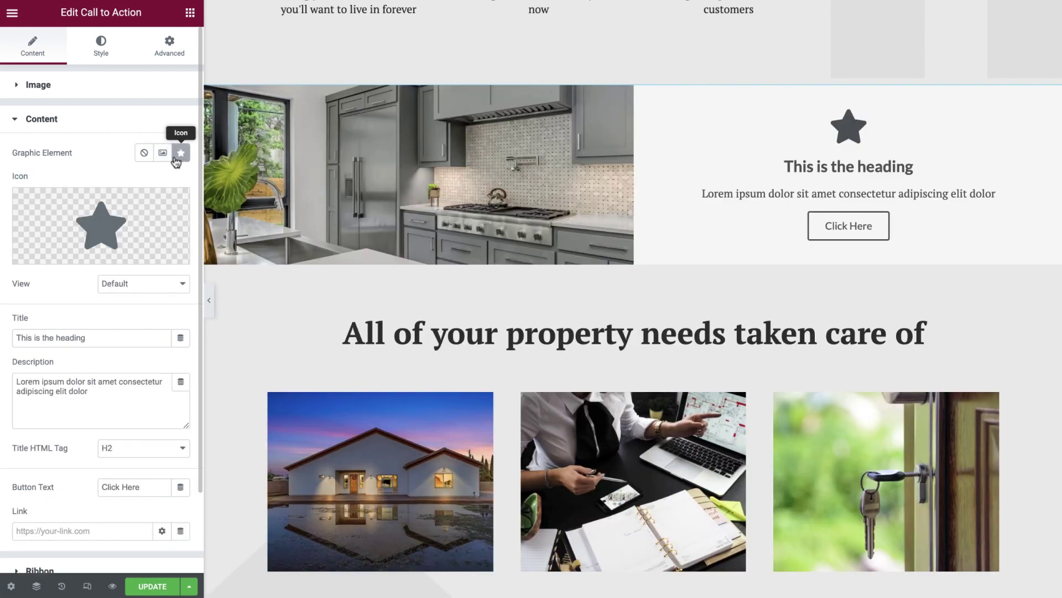
pyautogui.click(123, 222)
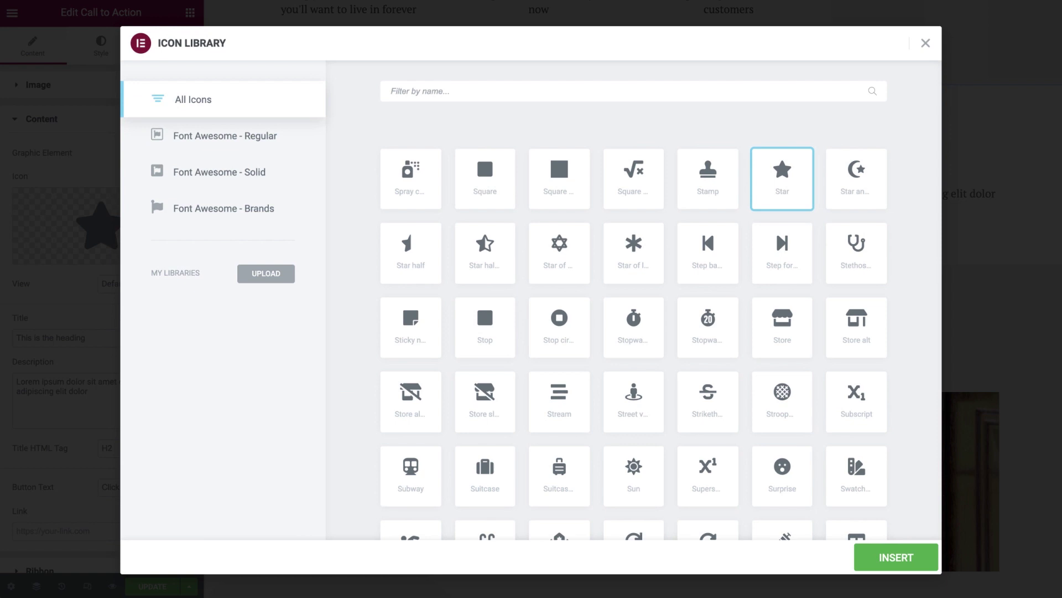
pyautogui.click(926, 43)
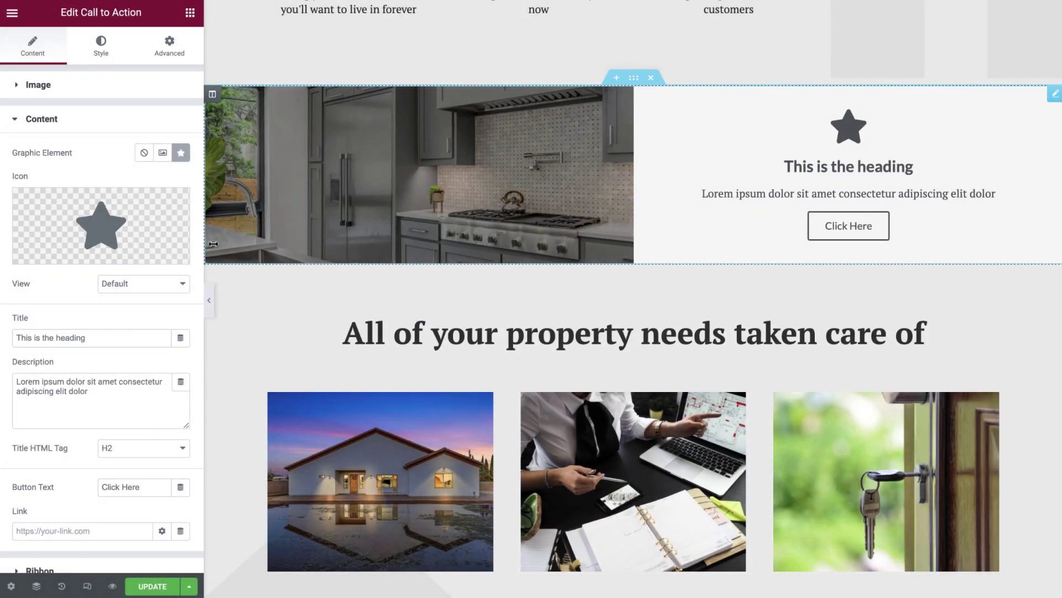
# Step: Try 022-smartphone-1.svg from the media library as the widget's icon and return the graphic element to None
pyautogui.click(164, 260)
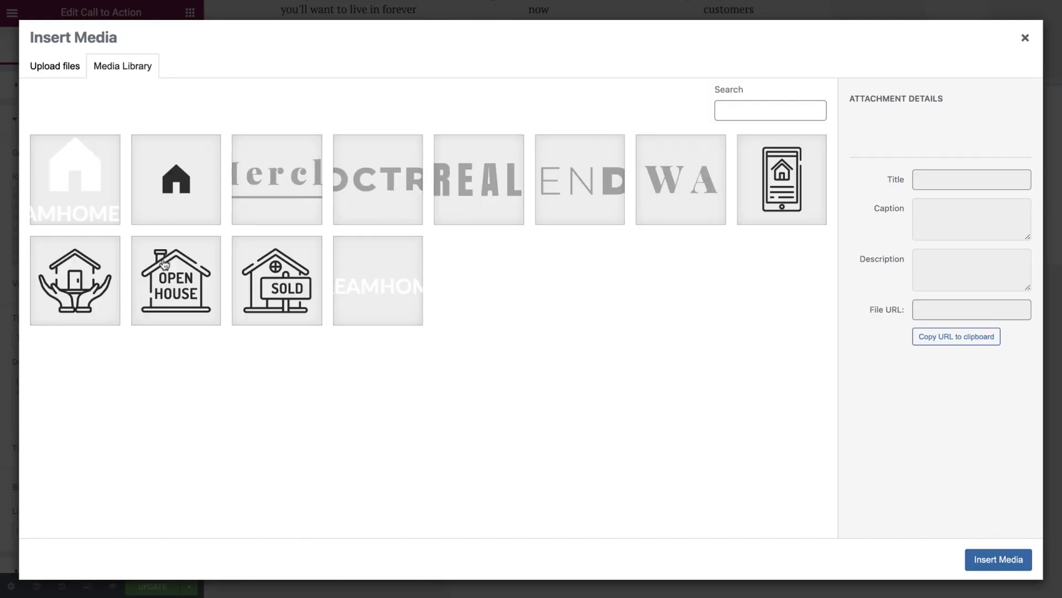
pyautogui.click(770, 192)
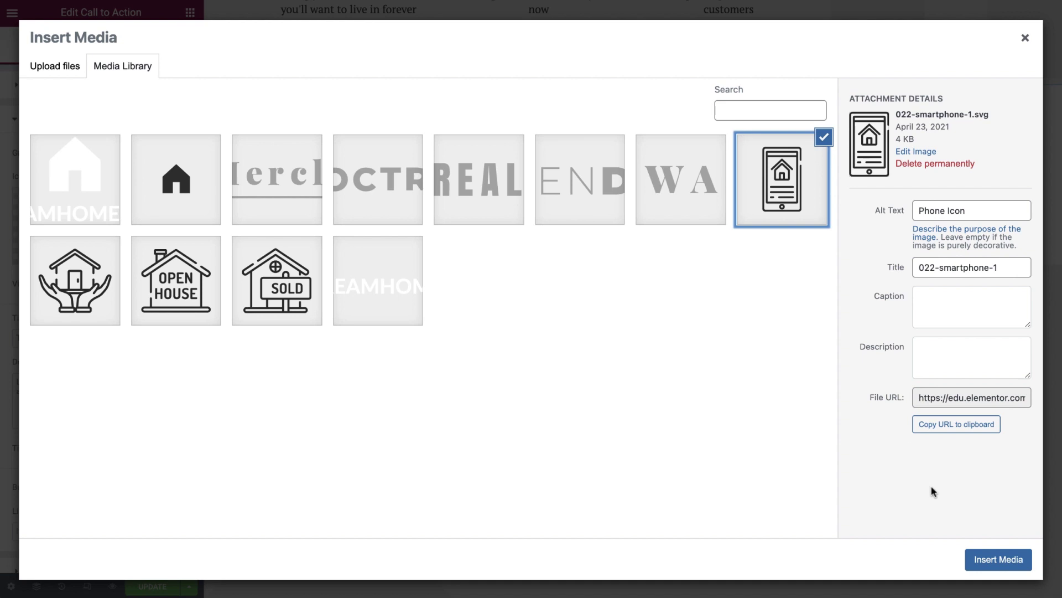
pyautogui.click(973, 556)
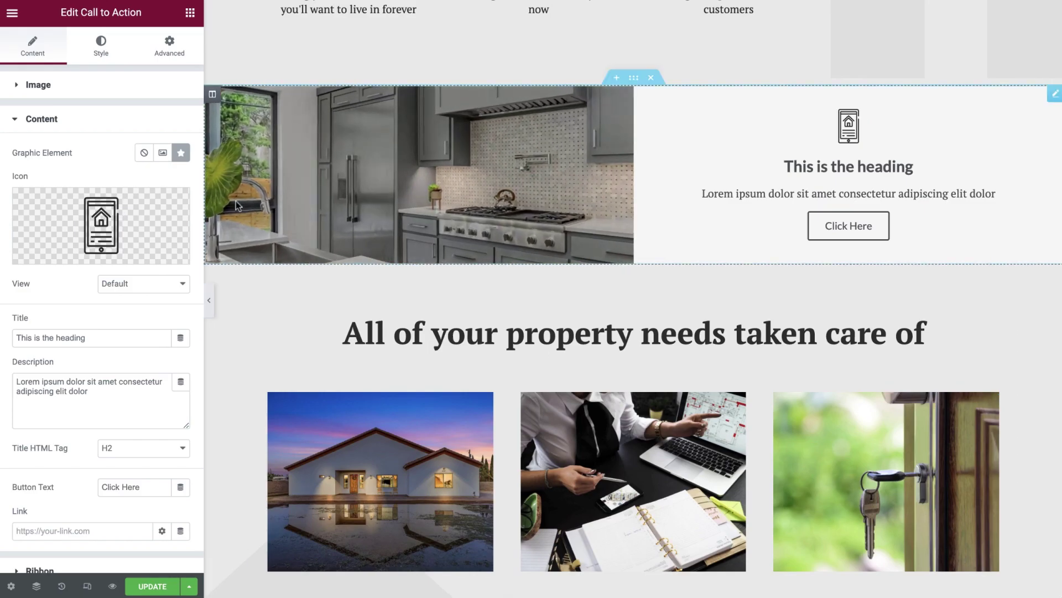
pyautogui.click(145, 154)
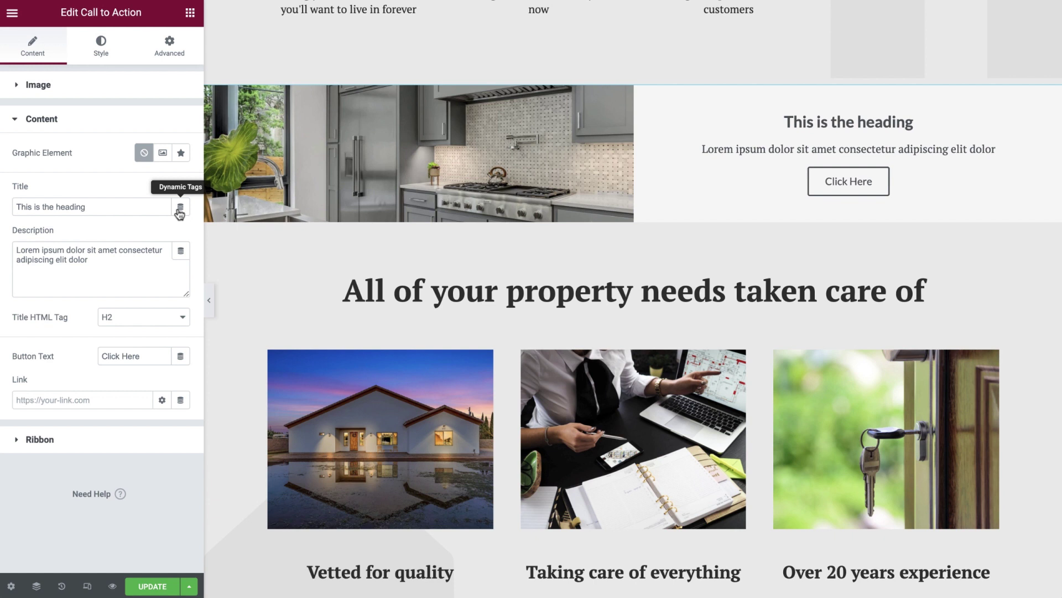
# Step: Set the title to "Home is where the heart is" and replace the description with the paragraph starting "Here at Dreamhomes we understand just how important it is"
pyautogui.tripleClick(160, 207)
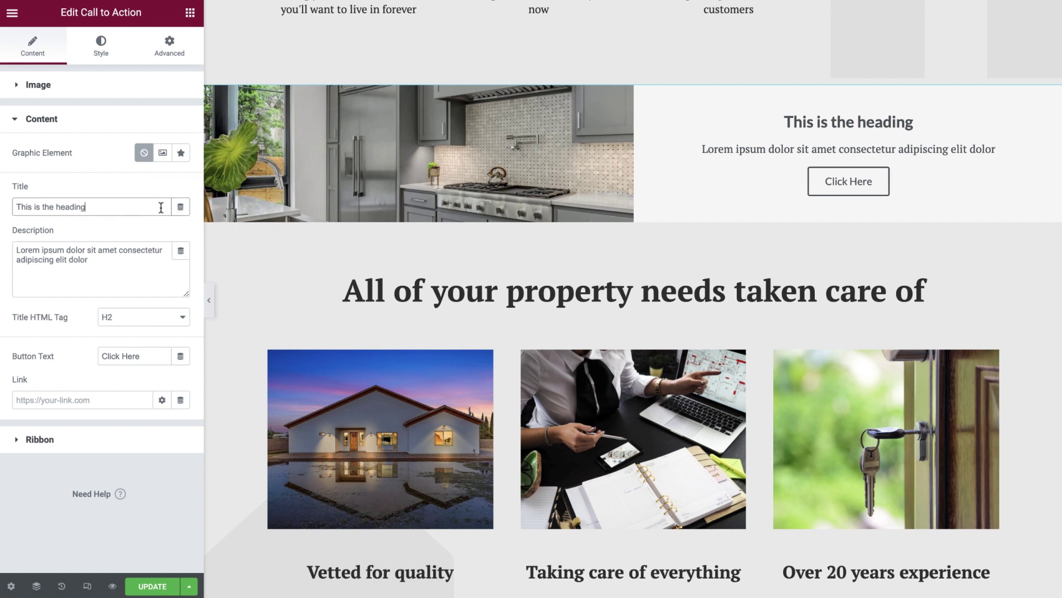
pyautogui.write('Home is where the heart is')
pyautogui.click(105, 260)
pyautogui.tripleClick(105, 260)
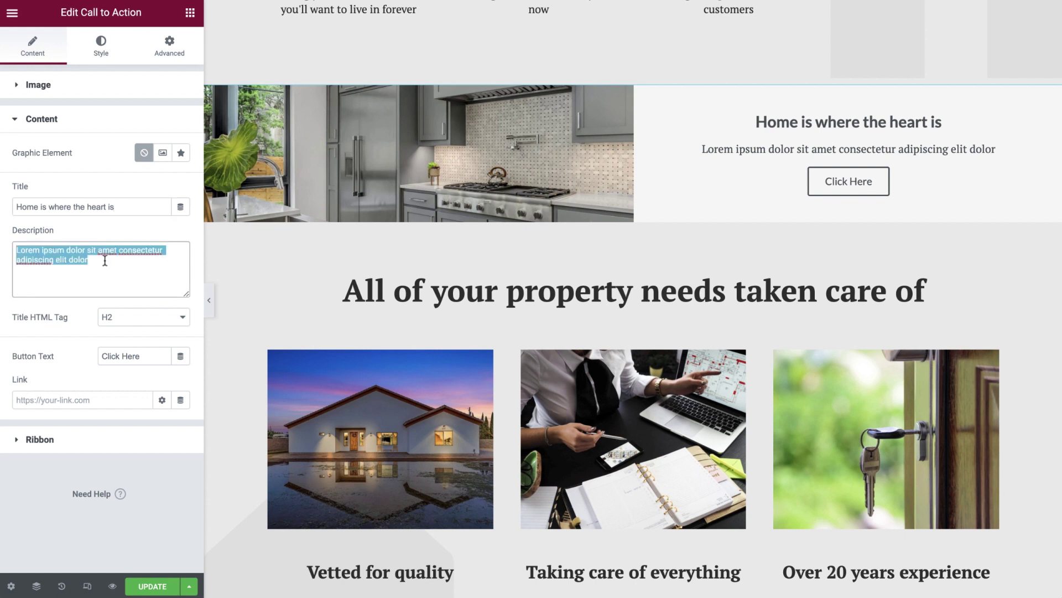
pyautogui.write("Here at Dreamhomes we understand just how important it is for you to find a home which you can grow old with. Finding a dream home isn't as simple as doing a few internet searches. It takes patience and experience to truly tailor the right home viewing for you and your family. Why not book a viewing today and start your journey to finding the perfect home for you and your family.")
# Step: Set the title's HTML tag to H3 and the button text to "Book a Viewing"
pyautogui.click(173, 319)
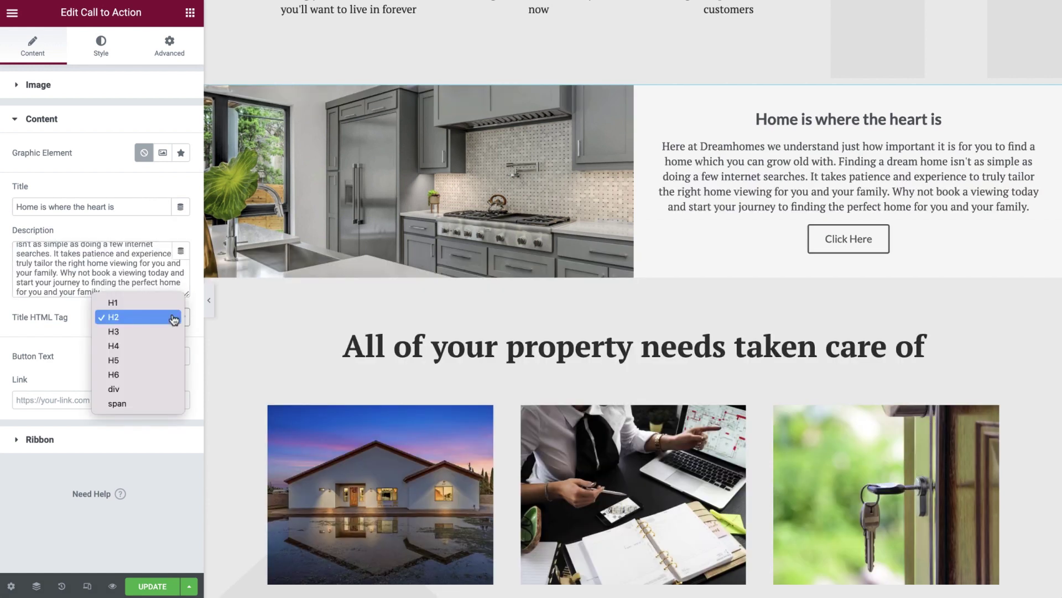
pyautogui.click(169, 331)
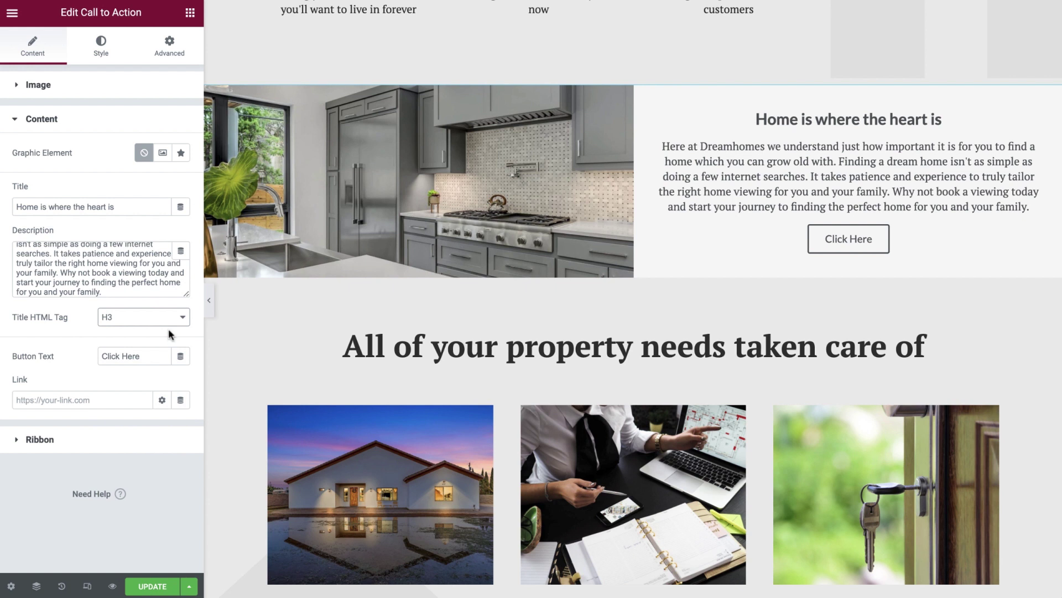
pyautogui.click(153, 356)
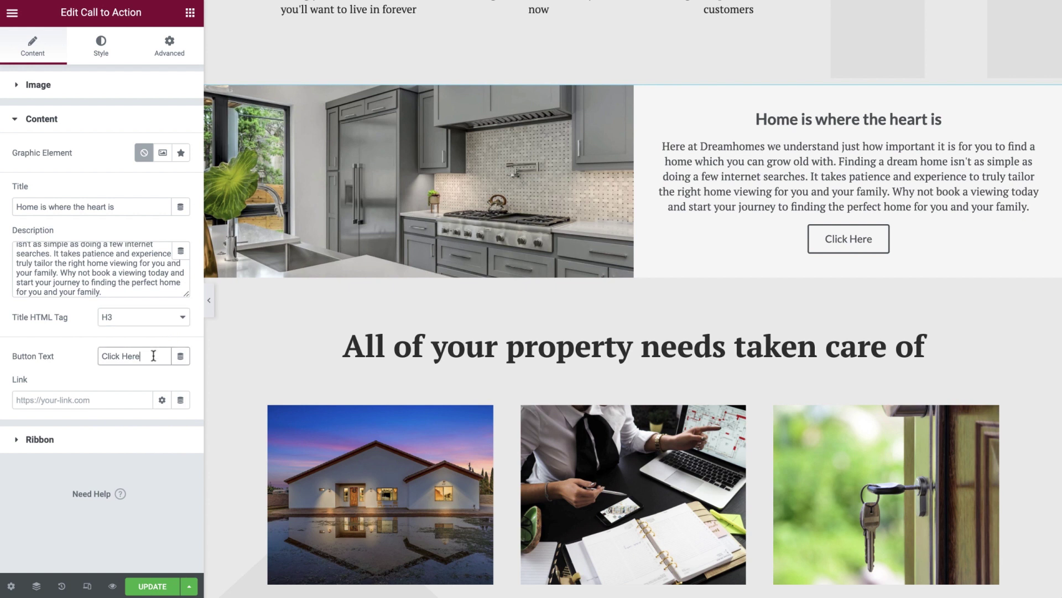
pyautogui.moveTo(154, 356); pyautogui.dragTo(102, 356)
pyautogui.write('Book a Viewing')
# Step: Link the Call to Action button to the Book a Viewing page and check its link options
pyautogui.click(76, 395)
pyautogui.write('book')
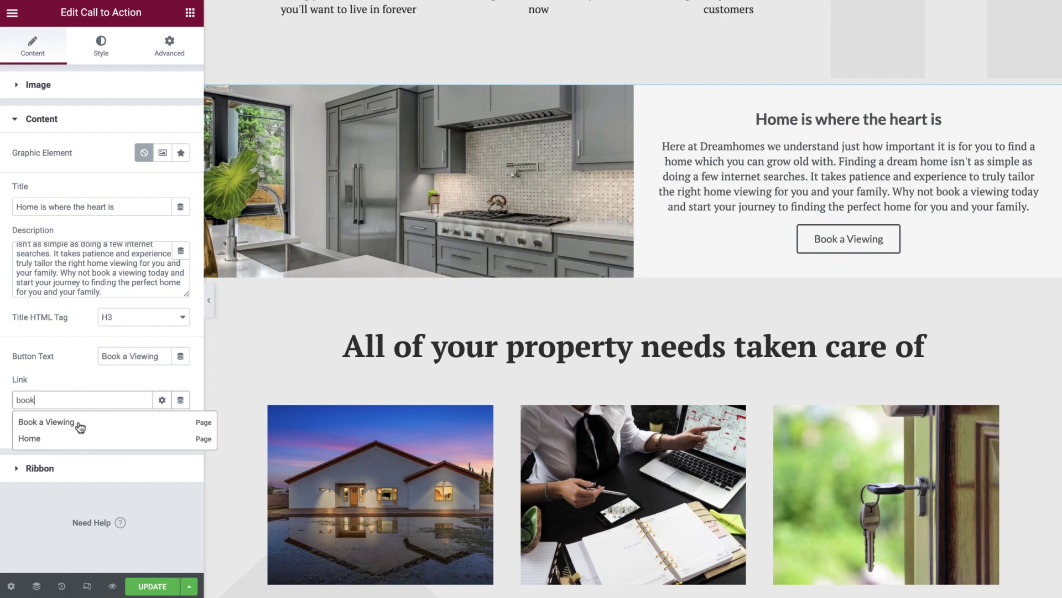
pyautogui.click(79, 423)
pyautogui.click(162, 400)
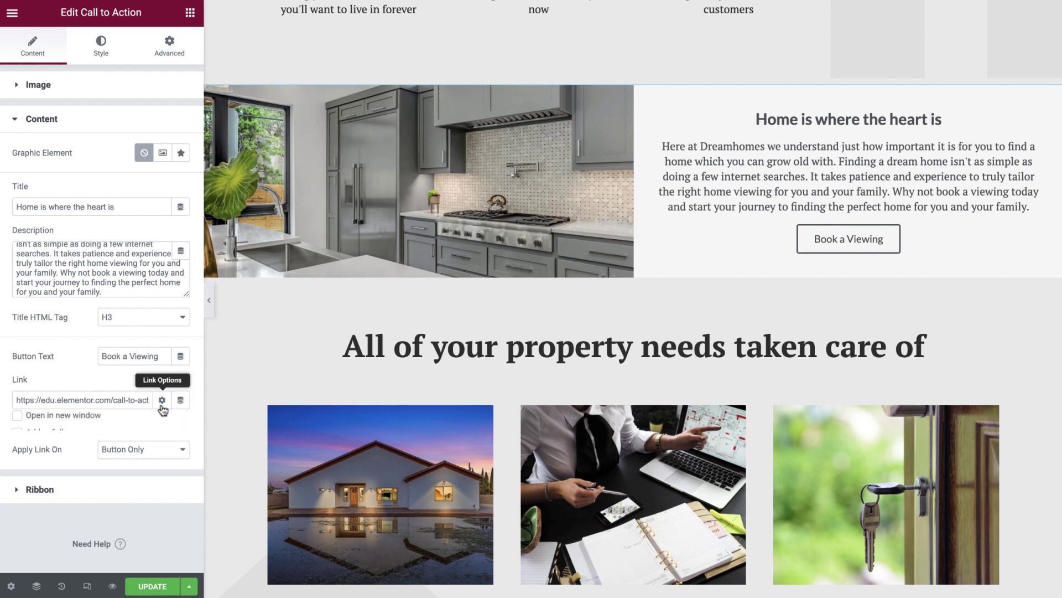
pyautogui.click(162, 400)
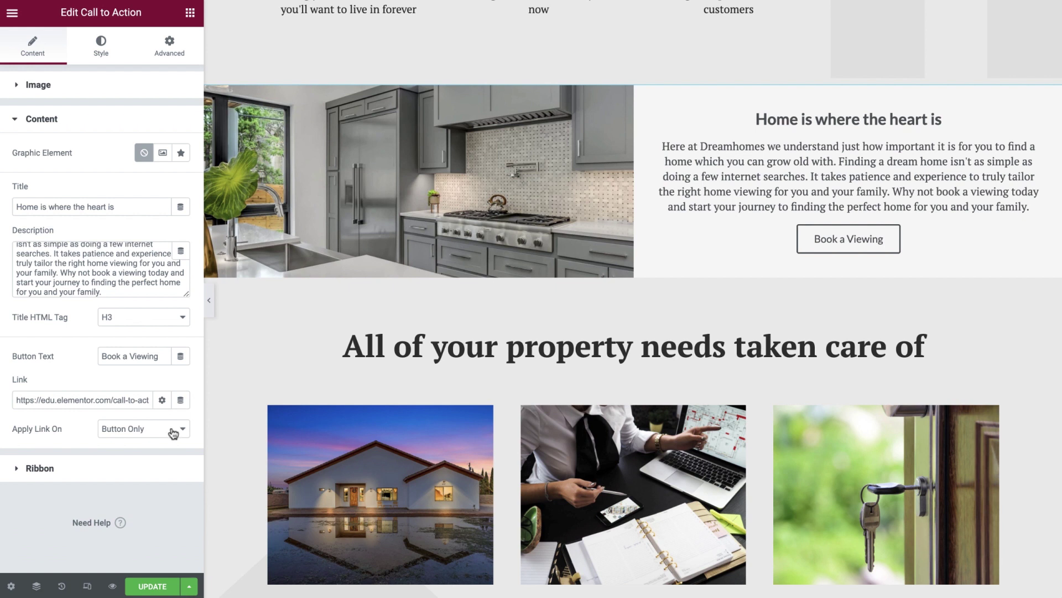
# Step: Keep the link applied on Button Only and show the widget's ribbon settings
pyautogui.click(173, 433)
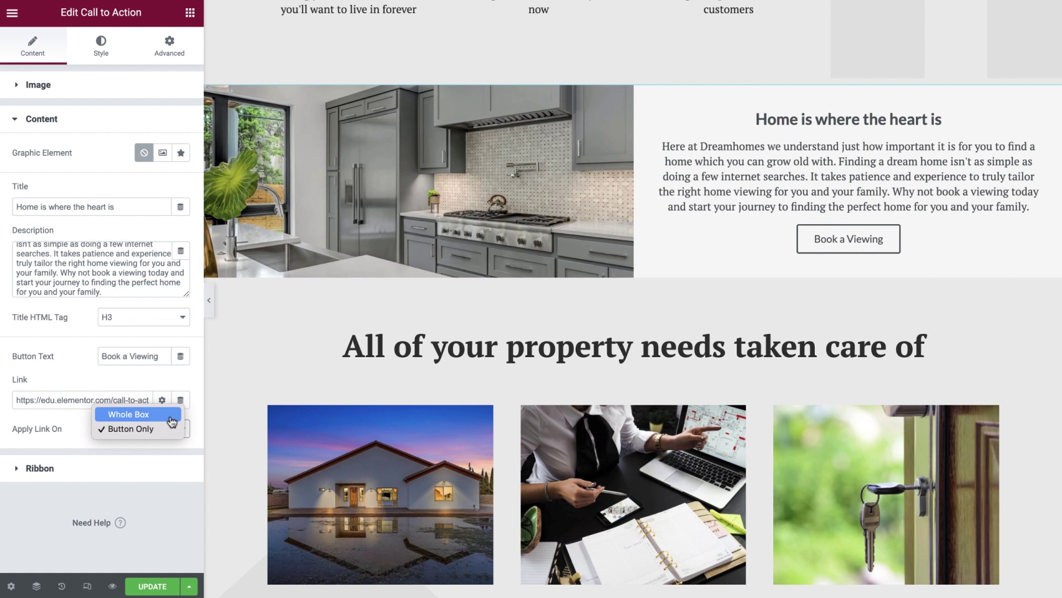
pyautogui.click(168, 430)
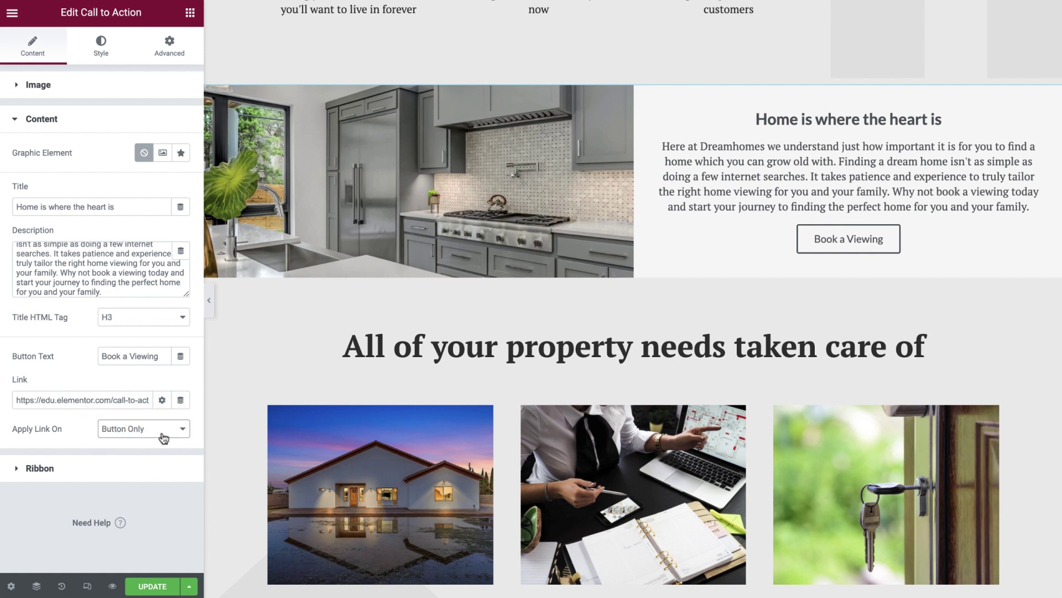
pyautogui.click(99, 464)
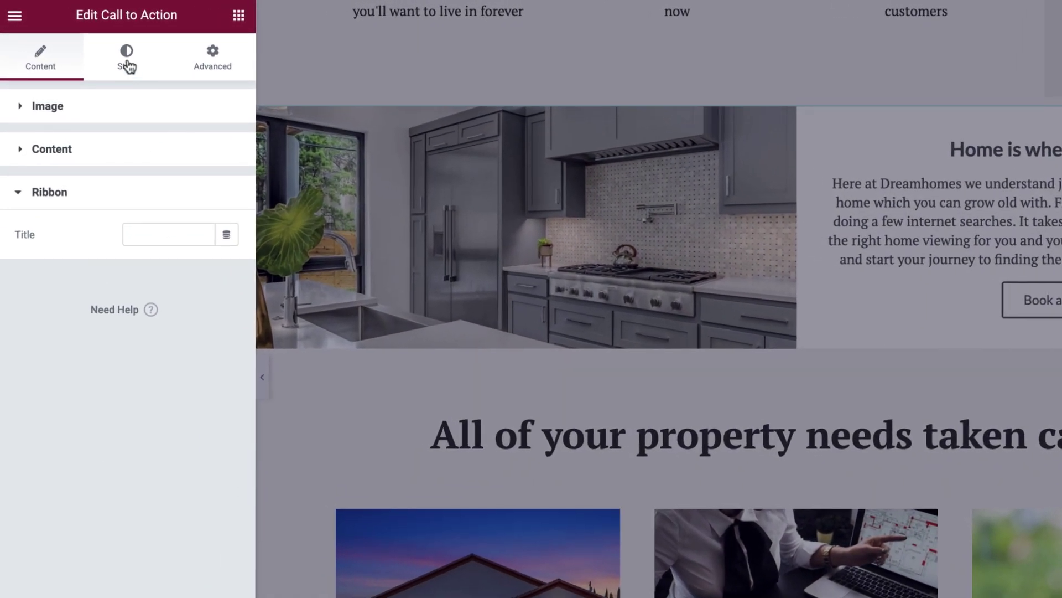
# Step: Set the Call to Action box height to 70 VH in the widget's style settings
pyautogui.click(128, 66)
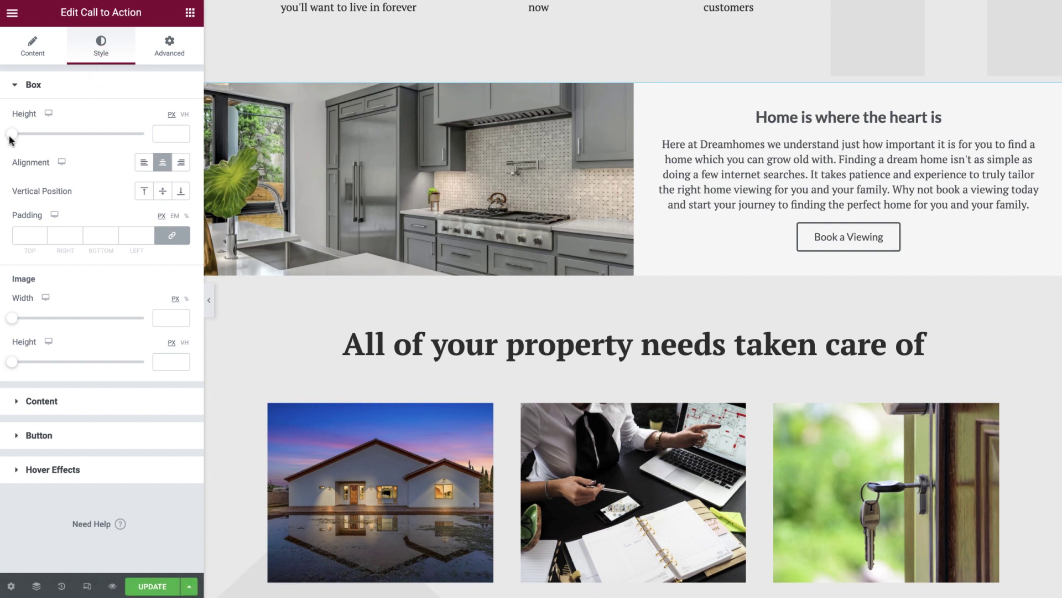
pyautogui.moveTo(12, 137); pyautogui.dragTo(78, 141)
pyautogui.click(184, 115)
pyautogui.click(178, 133)
pyautogui.write('70')
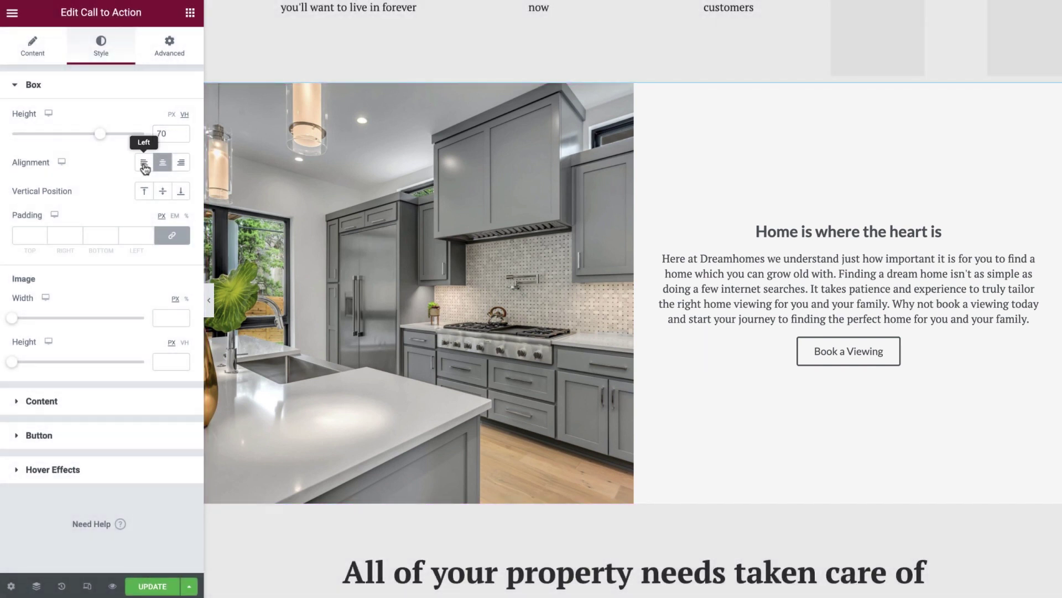
# Step: Try the Left, Center and Right alignments for the box content and settle on Left
pyautogui.click(143, 162)
pyautogui.click(160, 168)
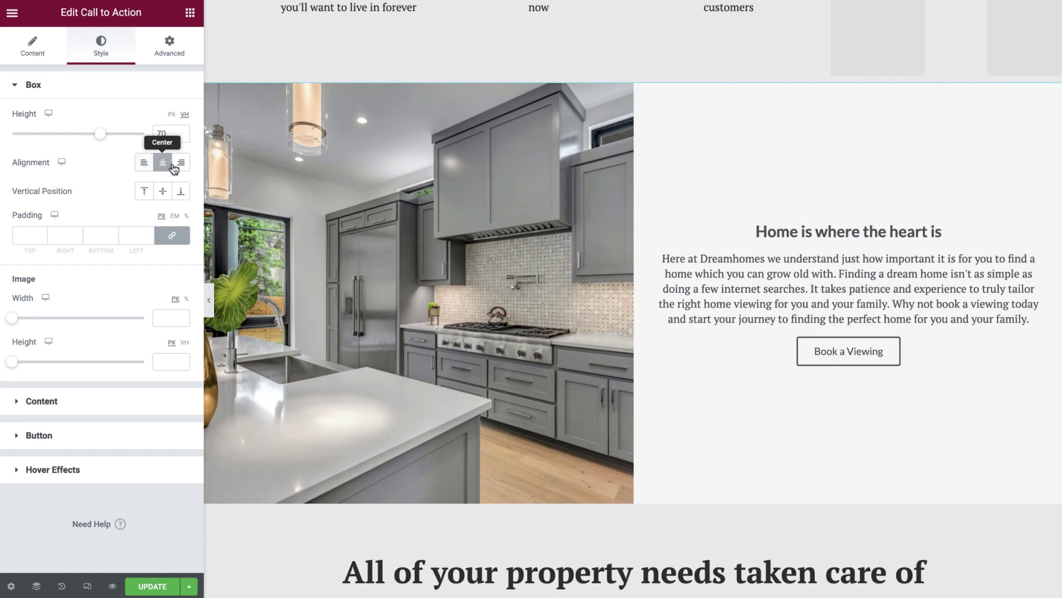
pyautogui.click(181, 167)
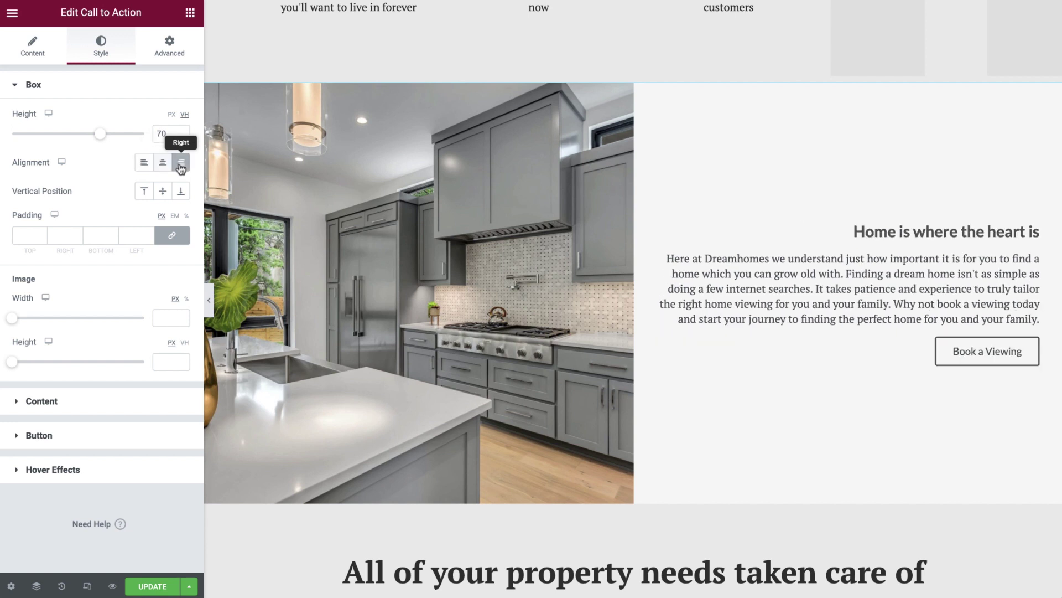
pyautogui.click(147, 167)
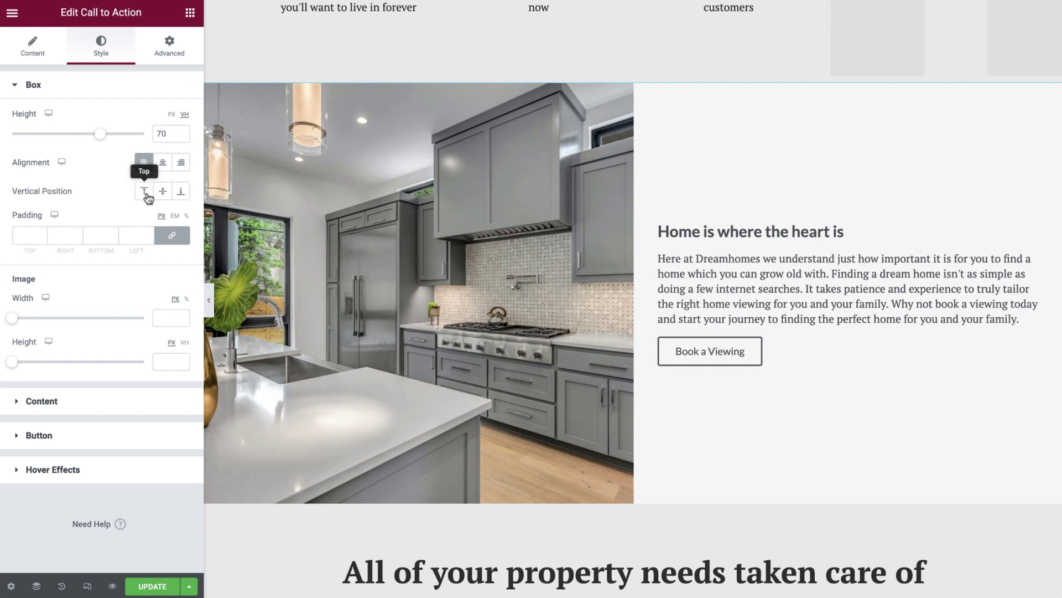
# Step: Try the Top, Middle and Bottom vertical positions for the box content and settle on Middle
pyautogui.click(148, 195)
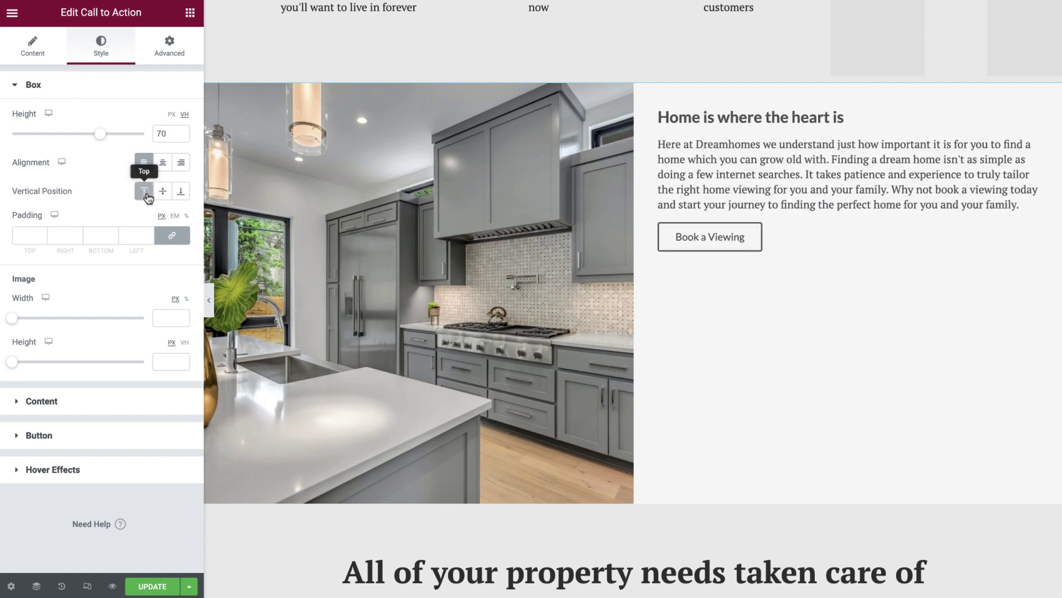
pyautogui.click(164, 193)
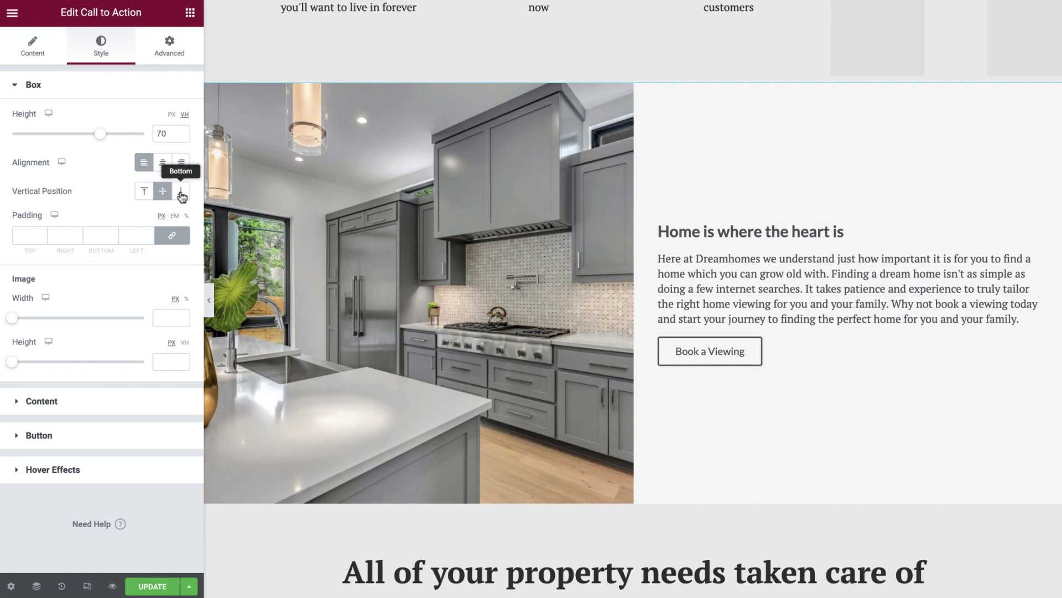
pyautogui.click(180, 193)
pyautogui.click(165, 194)
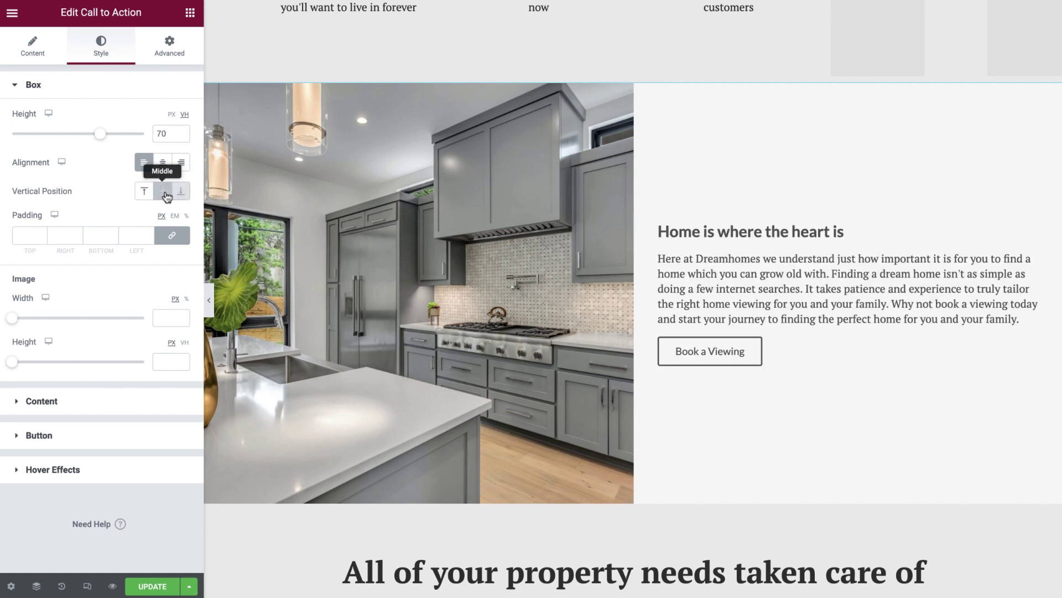
# Step: Set the box padding to 5% on all four sides
pyautogui.click(187, 216)
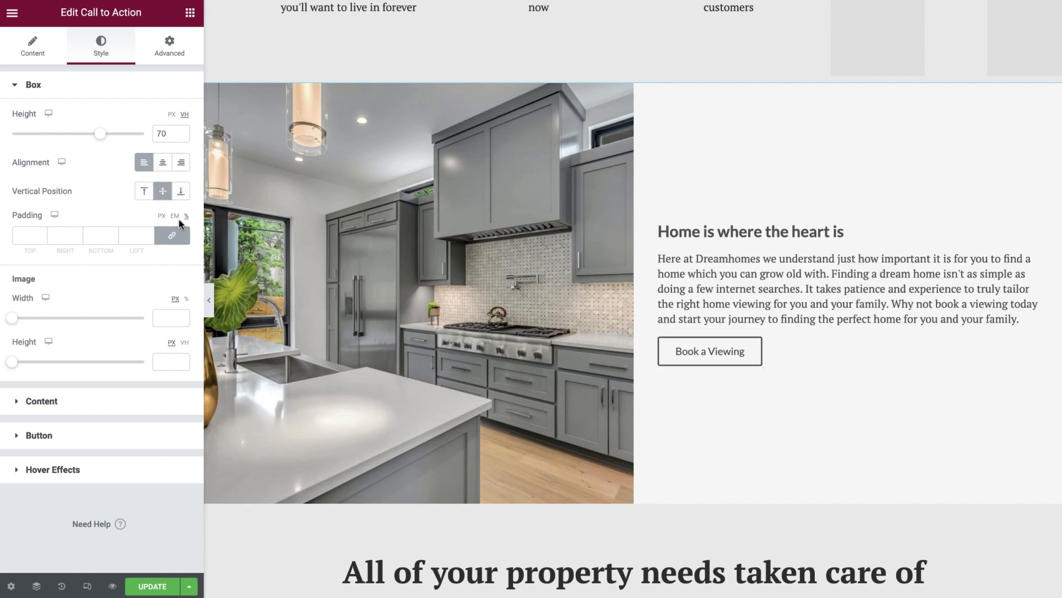
pyautogui.click(138, 236)
pyautogui.write('5')
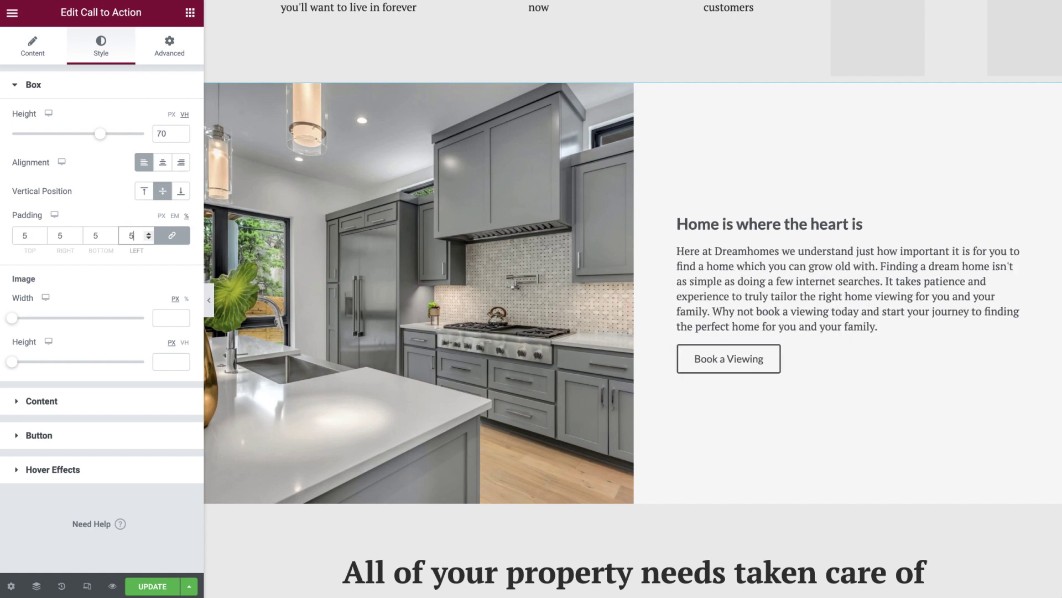
pyautogui.click(133, 275)
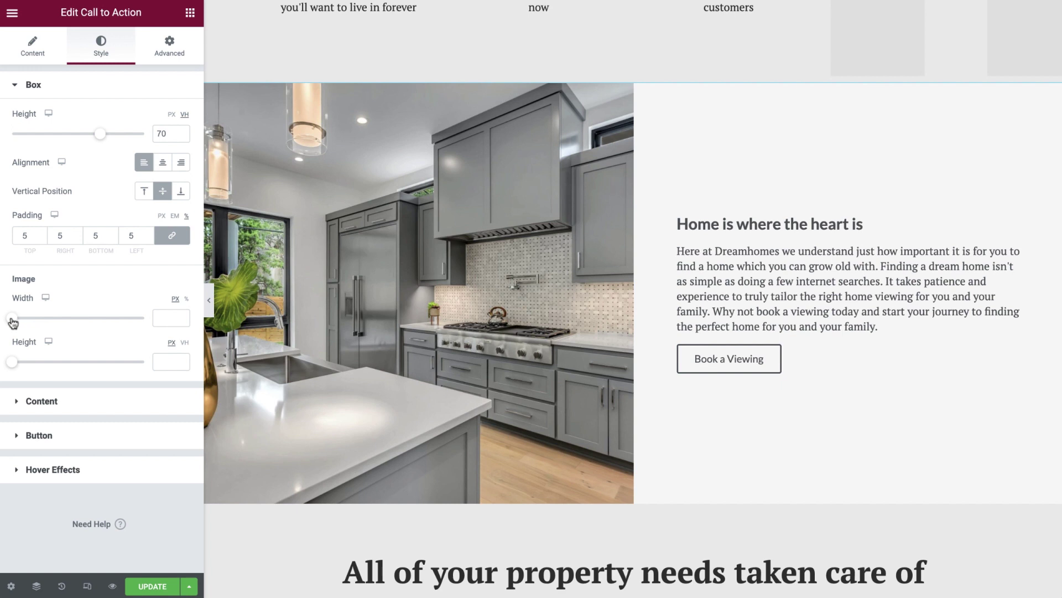
# Step: Set the Call to Action image's width to 50% and its height to 70 VH
pyautogui.moveTo(13, 321); pyautogui.dragTo(67, 321)
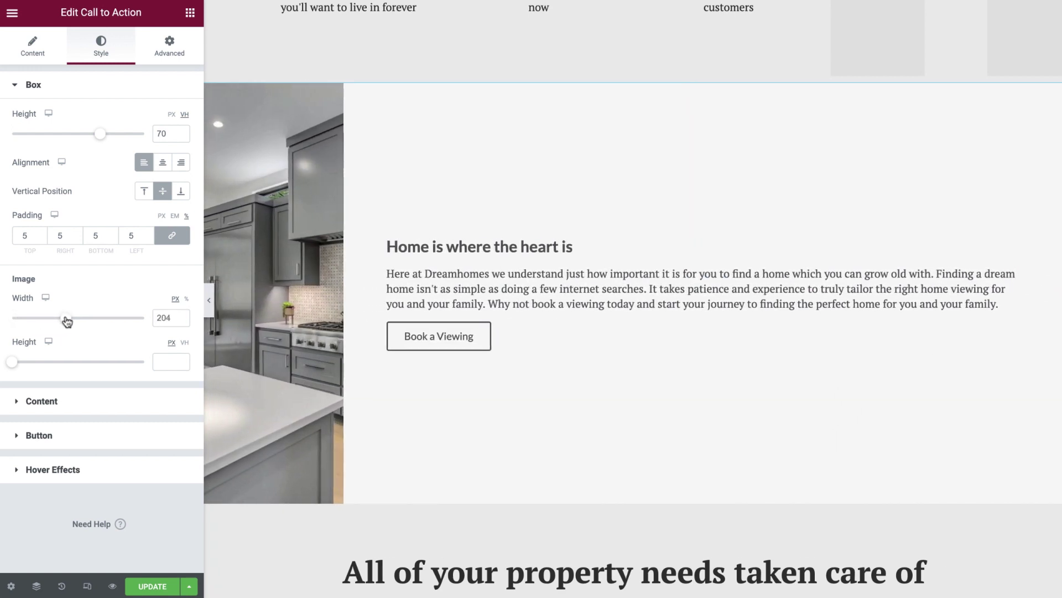
pyautogui.click(185, 300)
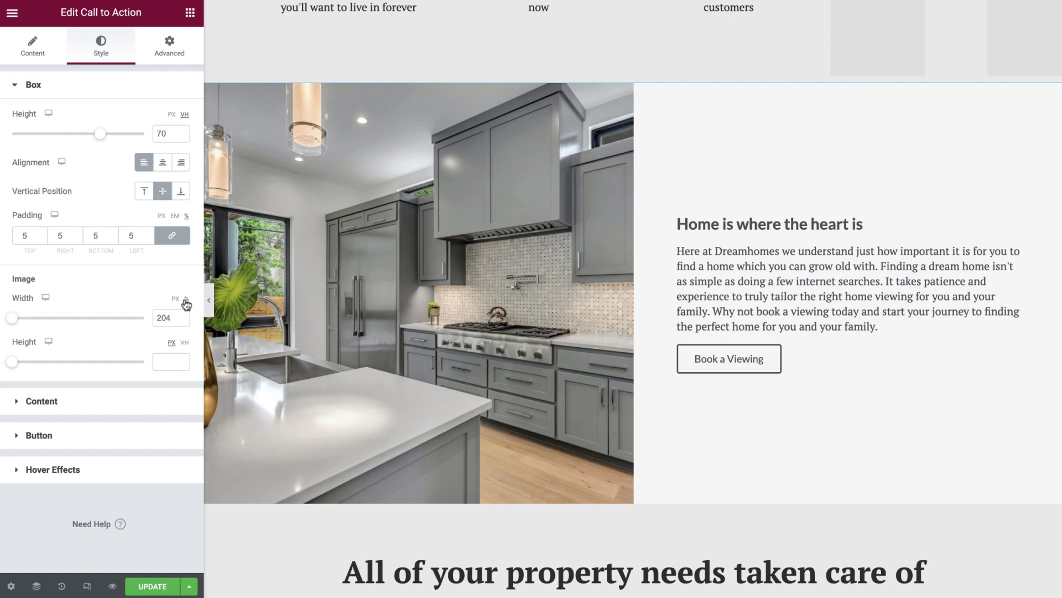
pyautogui.moveTo(172, 318); pyautogui.dragTo(148, 317)
pyautogui.write('50')
pyautogui.click(184, 342)
pyautogui.click(166, 361)
pyautogui.write('70')
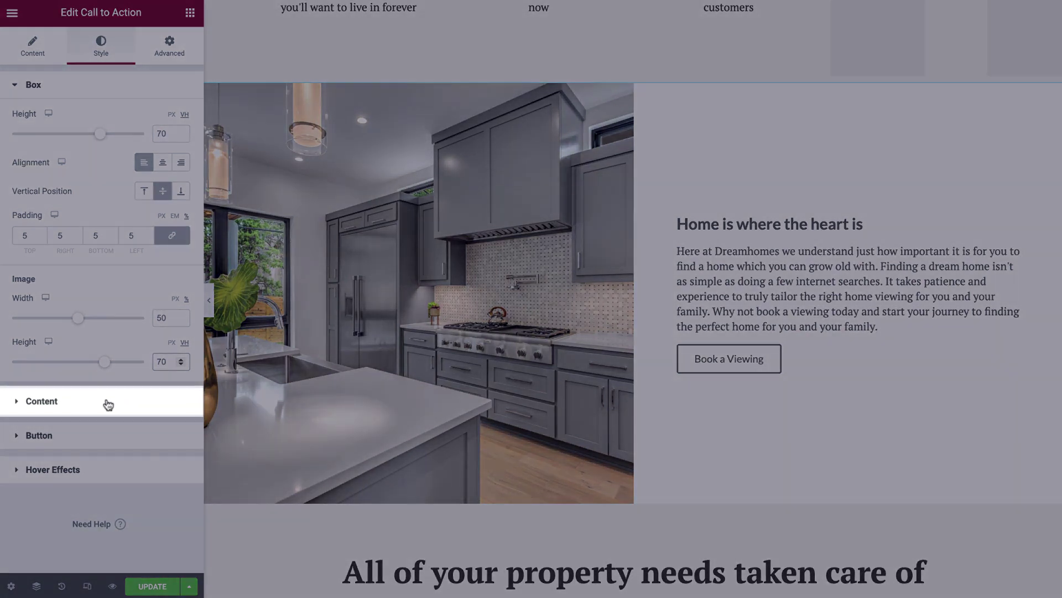
# Step: Base the Call to Action title's typography on the Text global font, then enlarge it and give it a bolder weight
pyautogui.click(104, 401)
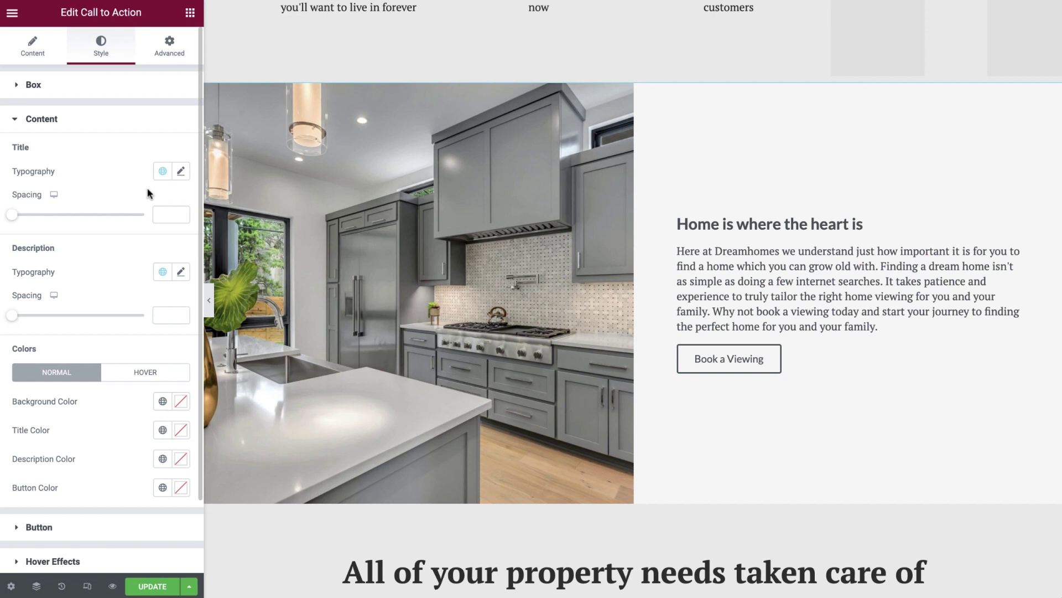
pyautogui.click(162, 171)
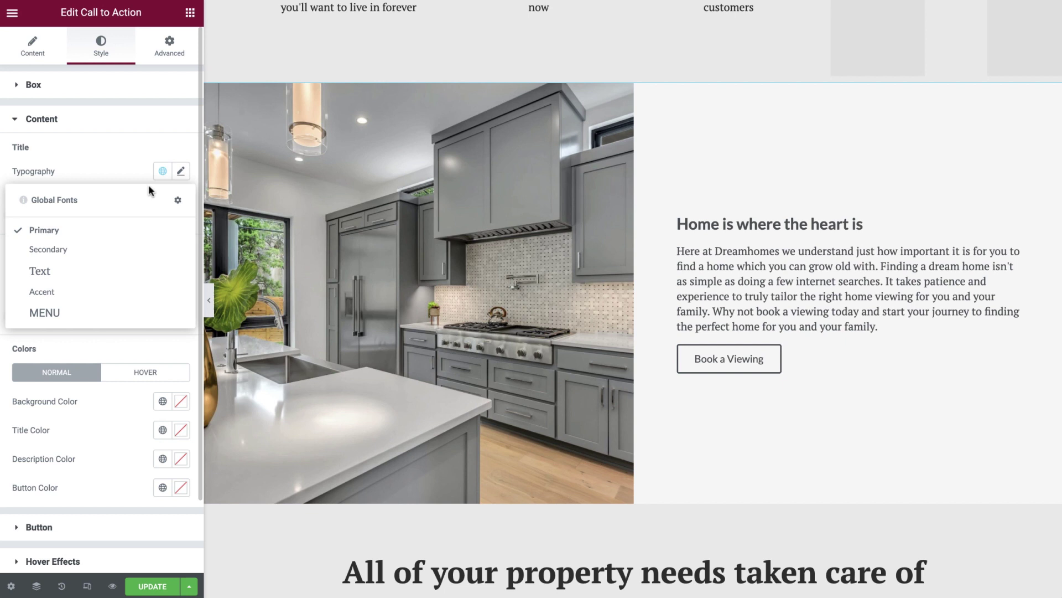
pyautogui.click(83, 271)
pyautogui.click(180, 174)
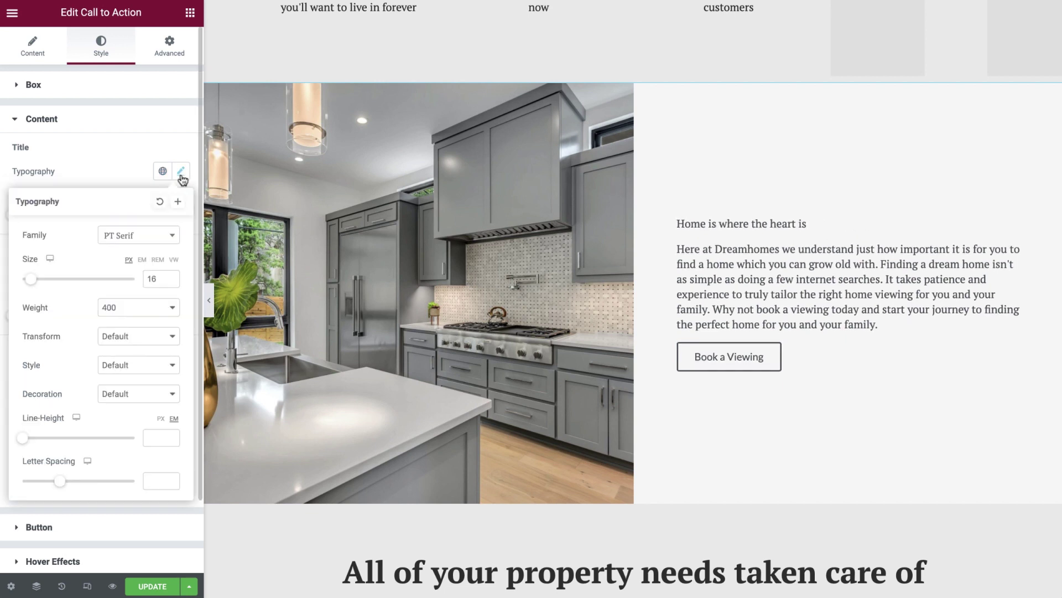
pyautogui.click(147, 278)
pyautogui.scroll(20, 157, 278)
pyautogui.click(154, 309)
pyautogui.click(151, 422)
pyautogui.click(91, 195)
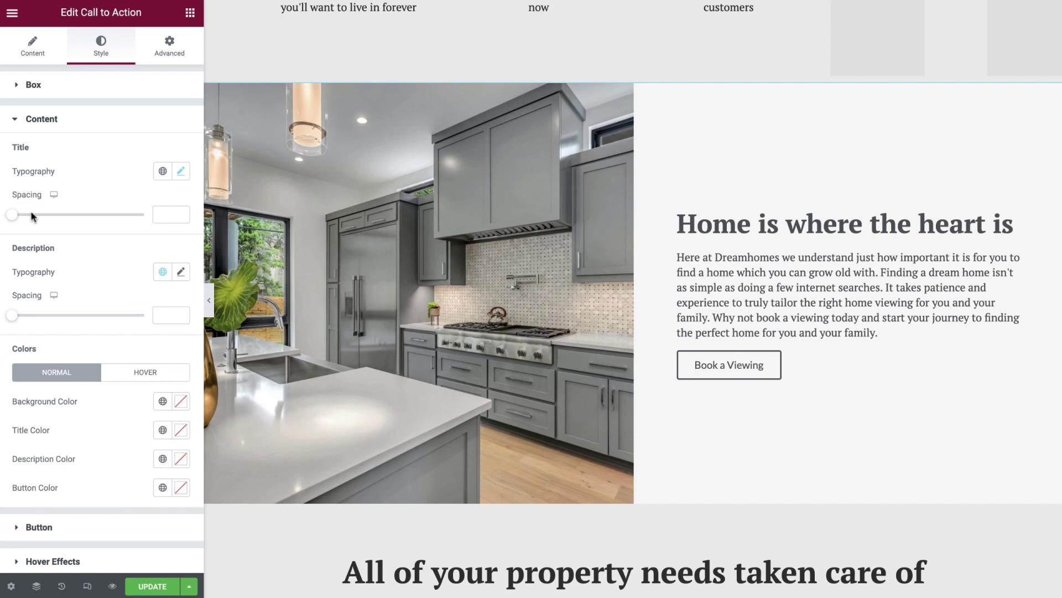
# Step: Set the spacing below the Call to Action title to 30
pyautogui.moveTo(12, 215); pyautogui.dragTo(36, 214)
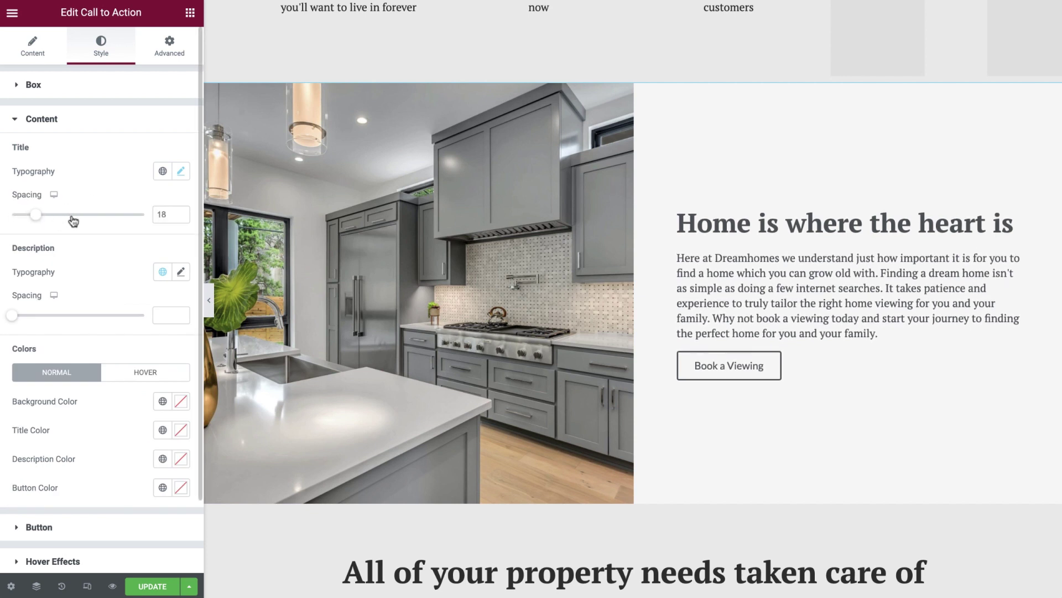
pyautogui.moveTo(168, 215); pyautogui.dragTo(156, 216)
pyautogui.write('30')
# Step: Set the description's font size to 1 EM and line height to 2 EM, with 40 spacing below it
pyautogui.click(181, 271)
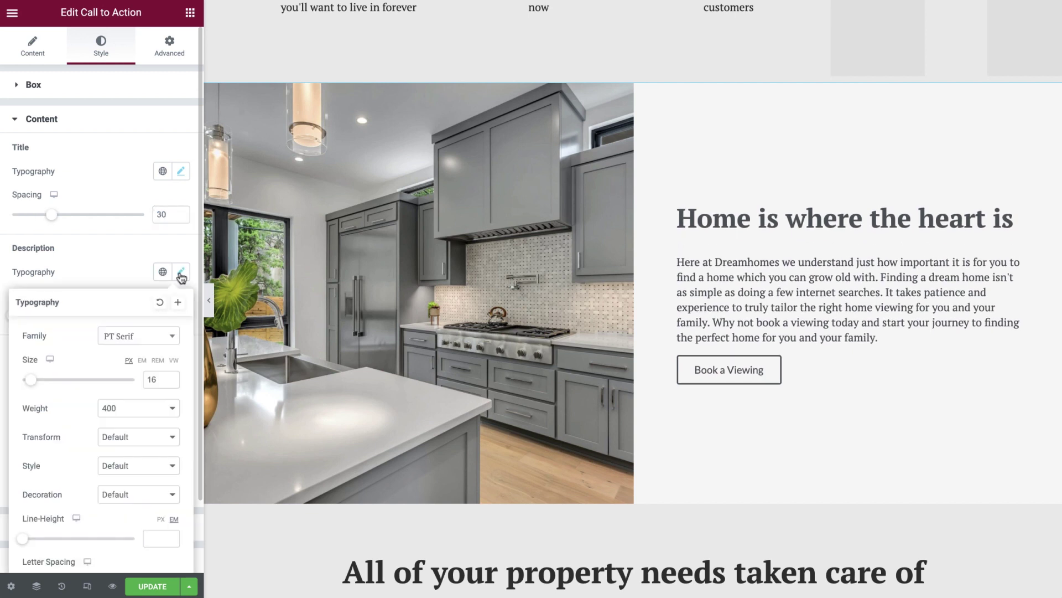
pyautogui.click(142, 360)
pyautogui.click(157, 538)
pyautogui.write('2')
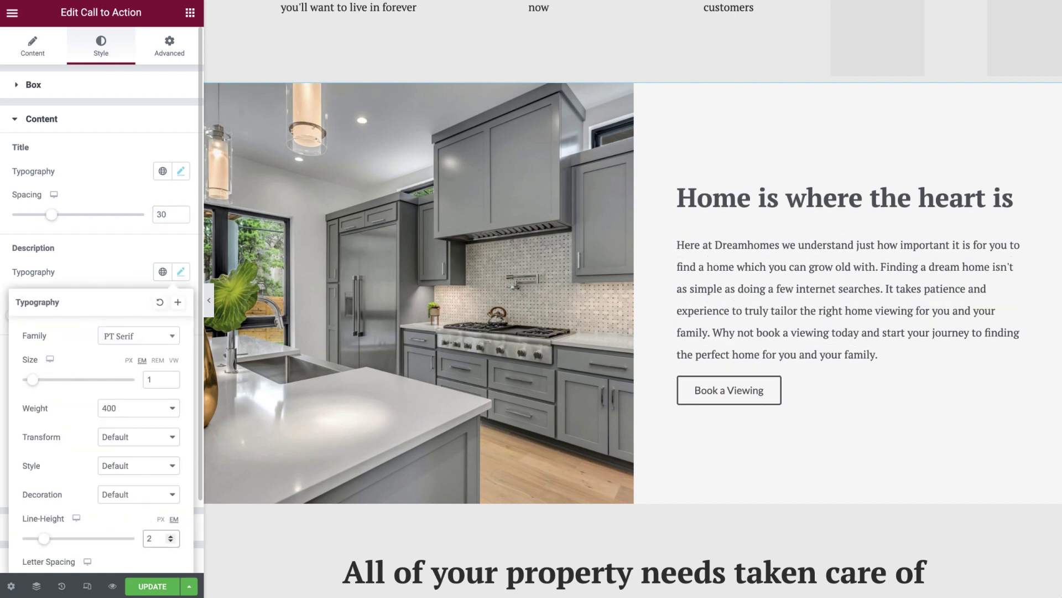
pyautogui.click(115, 285)
pyautogui.click(171, 315)
pyautogui.write('40')
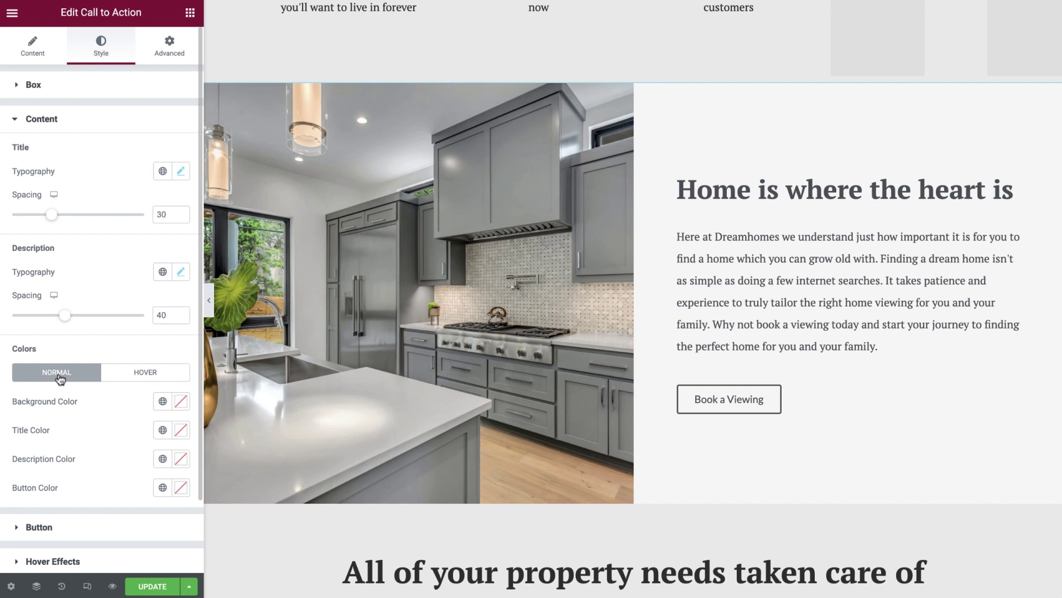
# Step: Set the content's normal background color to White and its title and description colors to the dark grey global color
pyautogui.click(162, 401)
pyautogui.click(107, 376)
pyautogui.click(163, 429)
pyautogui.click(113, 372)
pyautogui.click(163, 459)
pyautogui.click(88, 311)
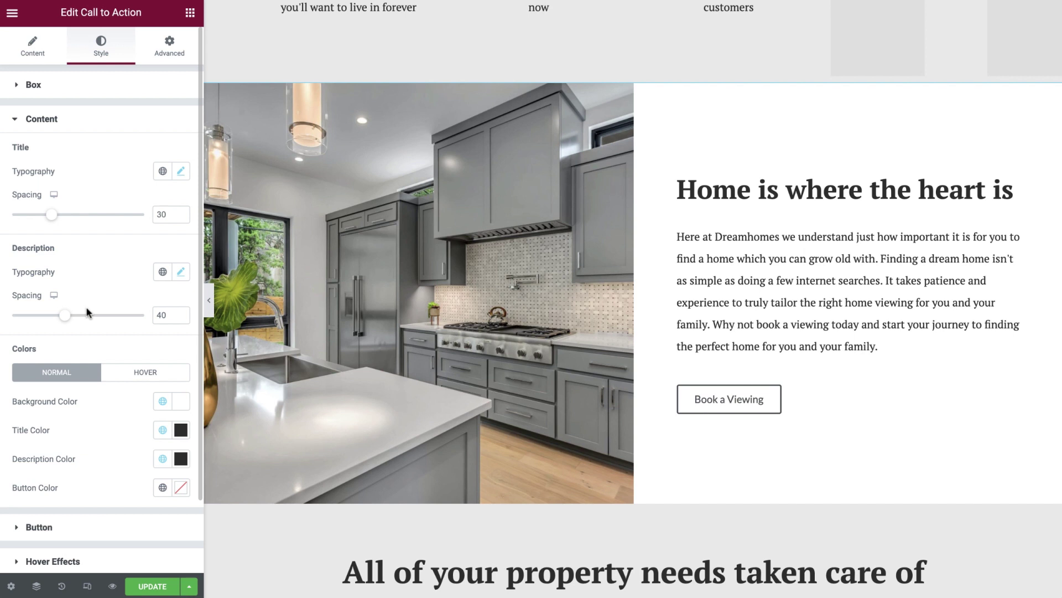
pyautogui.click(138, 373)
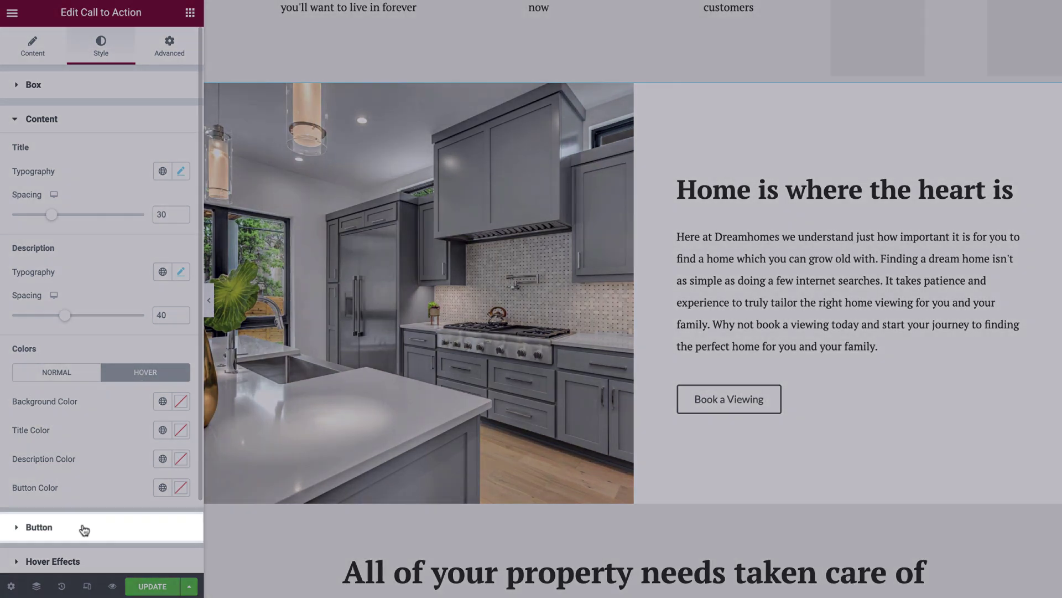
# Step: Set the Book a Viewing button's size to Medium
pyautogui.click(81, 527)
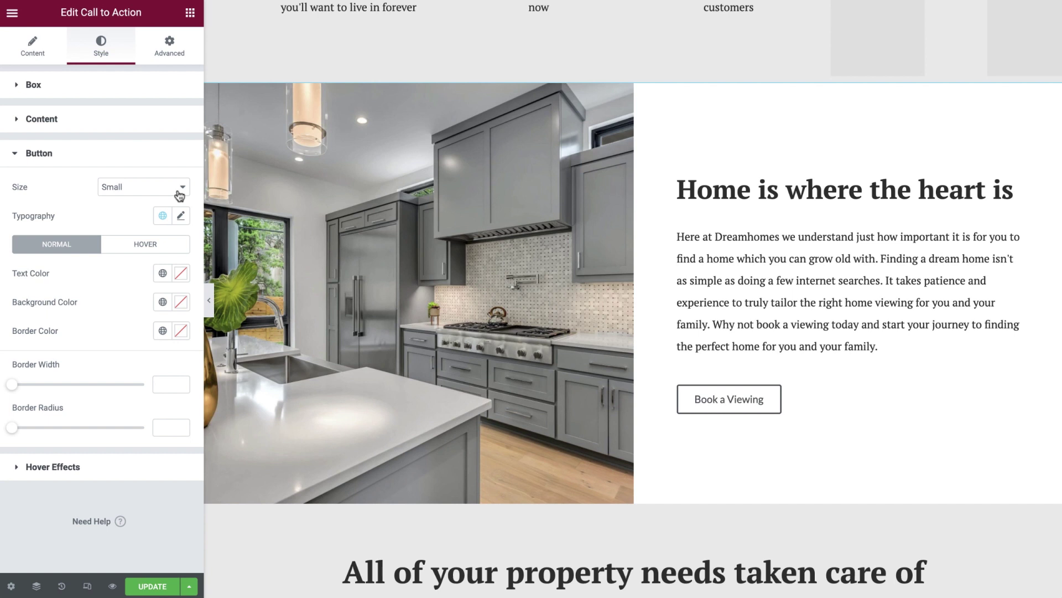
pyautogui.click(179, 195)
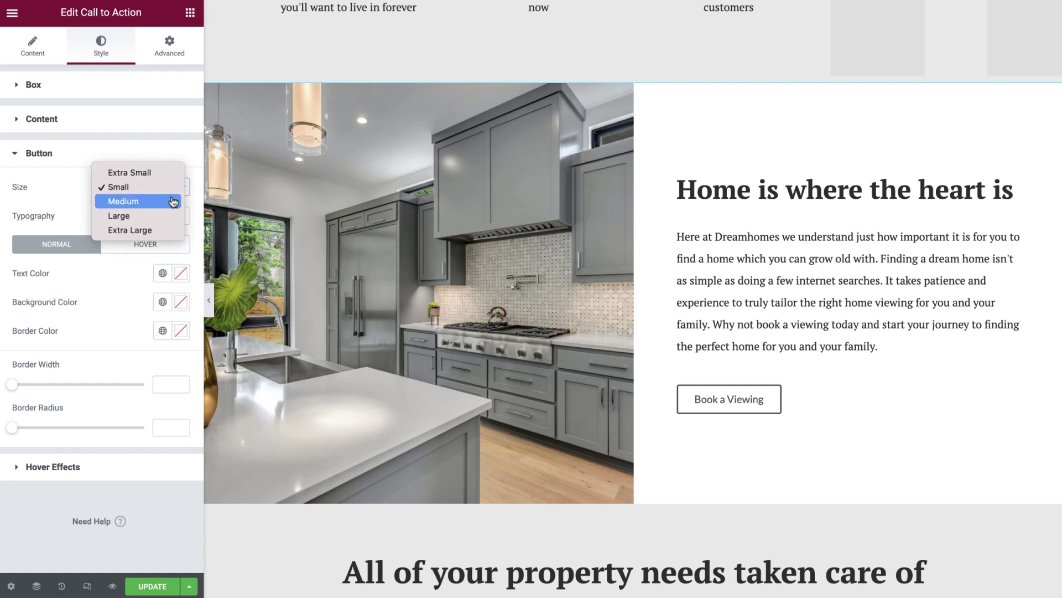
pyautogui.click(169, 203)
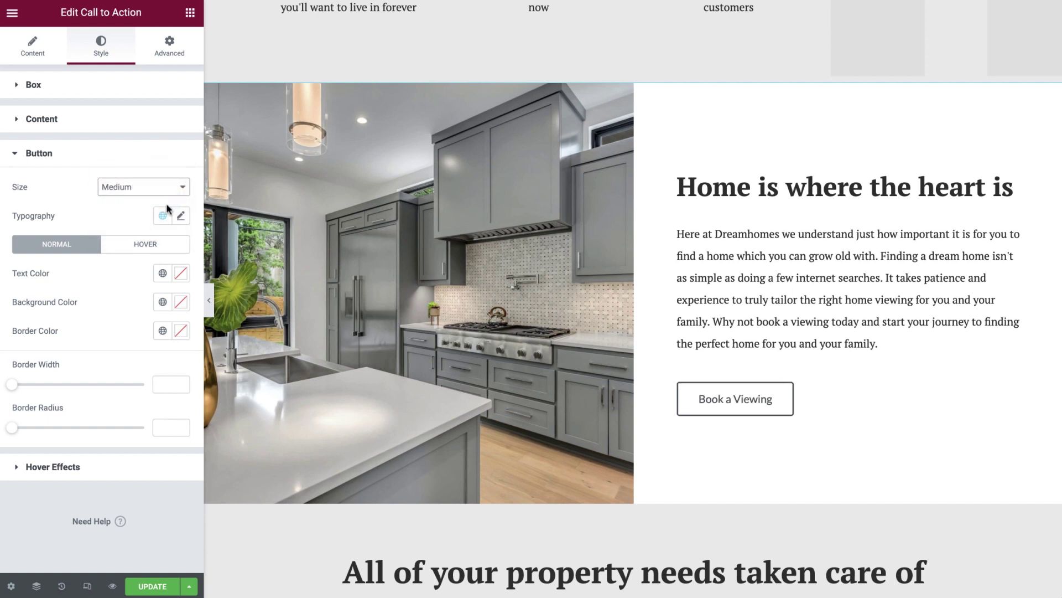
# Step: Customize the button's typography with a font size of 1 and an uppercase text transform
pyautogui.click(163, 216)
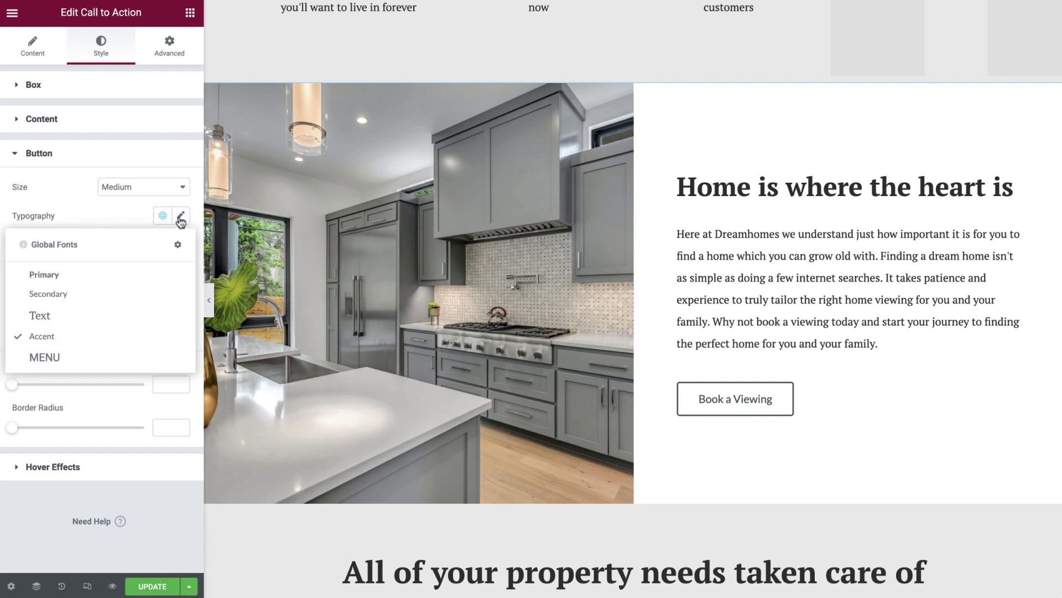
pyautogui.click(180, 215)
pyautogui.click(157, 323)
pyautogui.write('1')
pyautogui.click(139, 380)
pyautogui.click(119, 394)
pyautogui.click(115, 217)
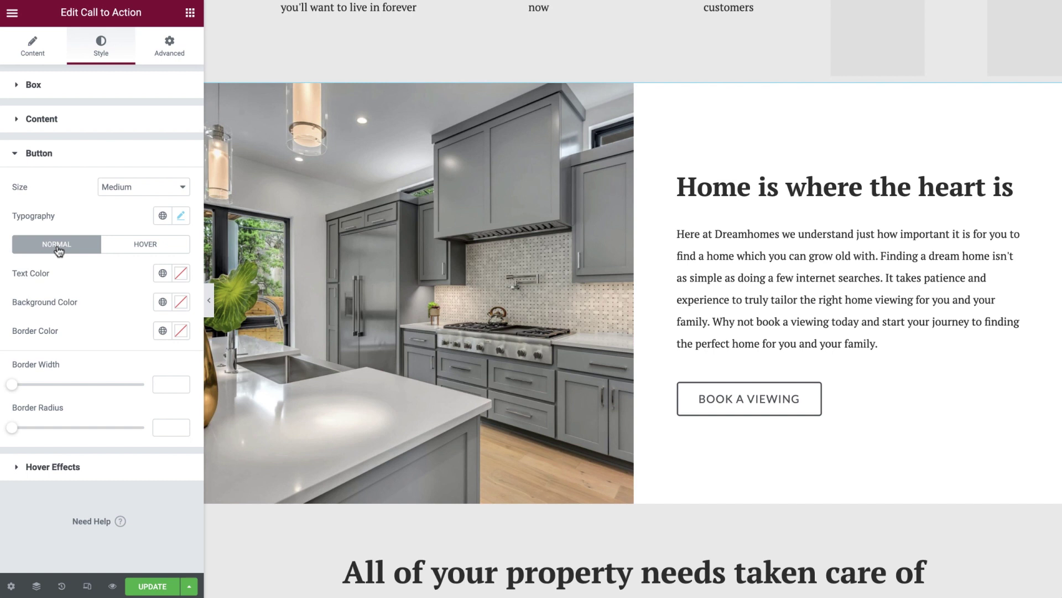
# Step: Set the button's normal state to Primary text, a White background and a Primary border using the global colors
pyautogui.click(163, 273)
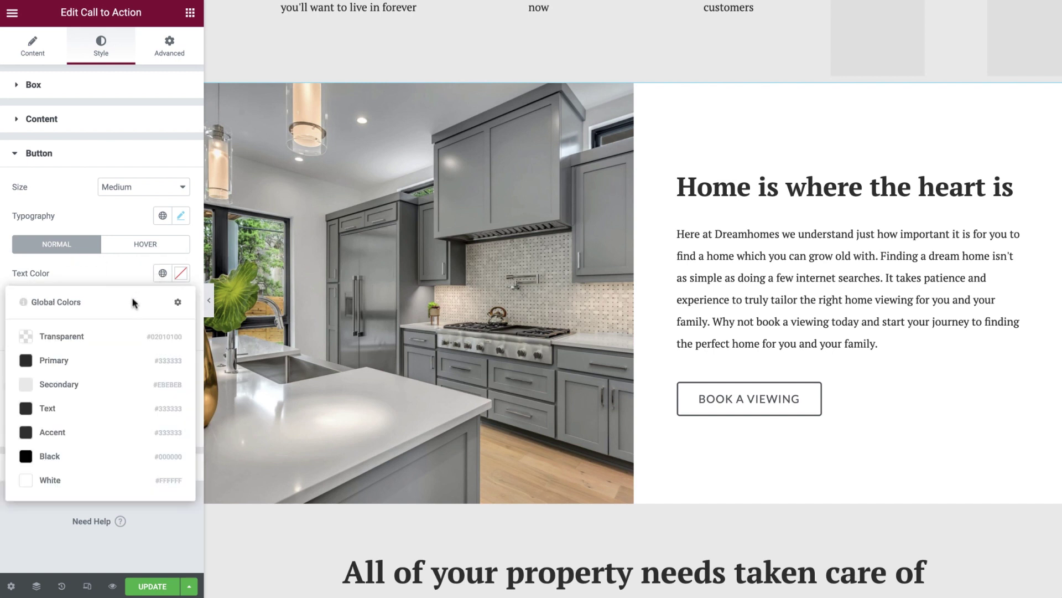
pyautogui.click(99, 360)
pyautogui.click(162, 302)
pyautogui.click(95, 507)
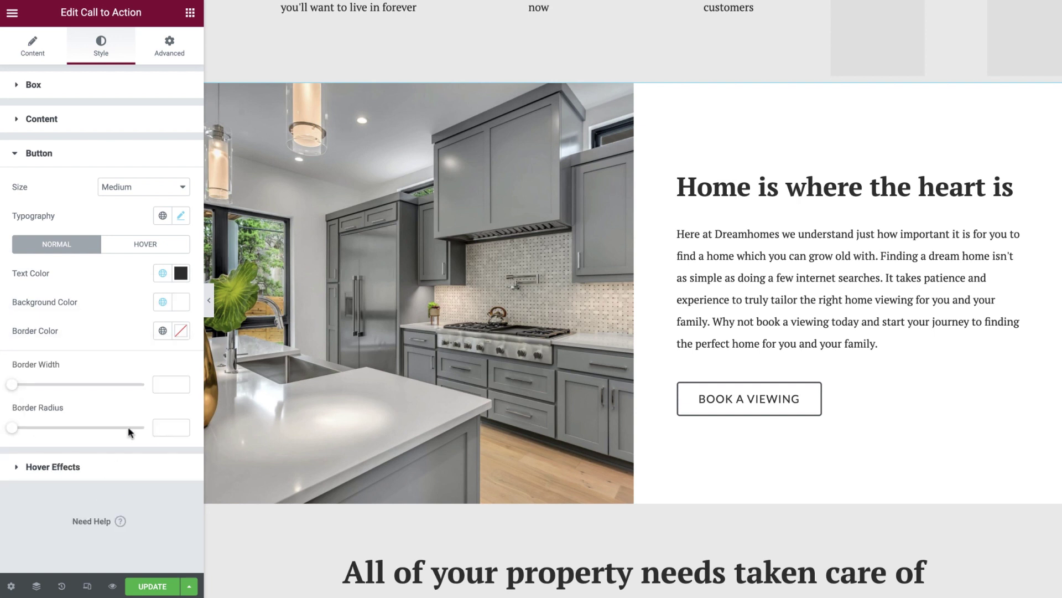
pyautogui.click(162, 330)
pyautogui.click(105, 414)
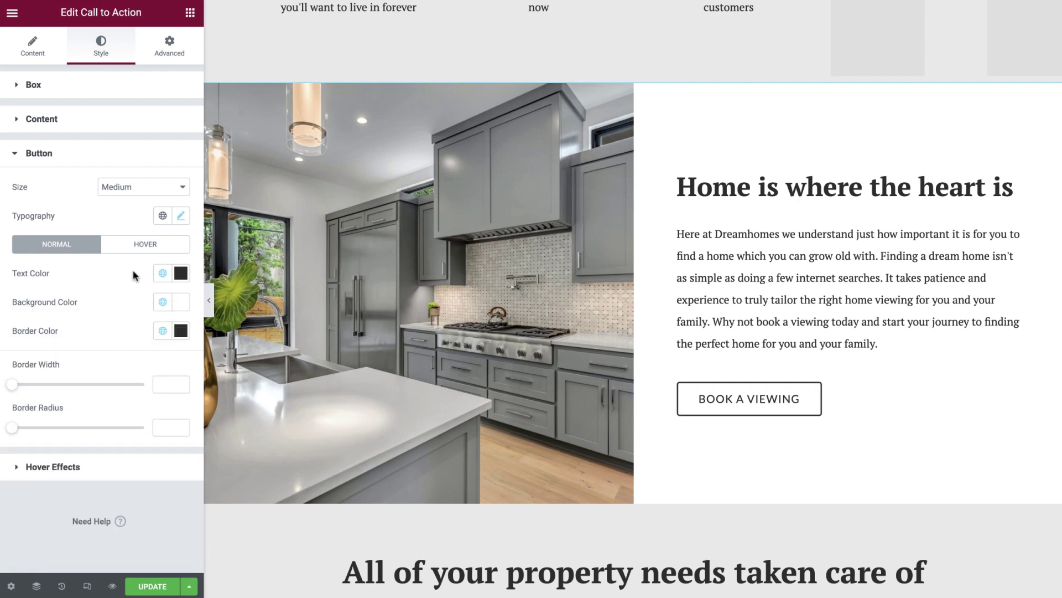
# Step: Set the button's hover state to White text, a Primary background and a Primary border using the global colors
pyautogui.click(139, 247)
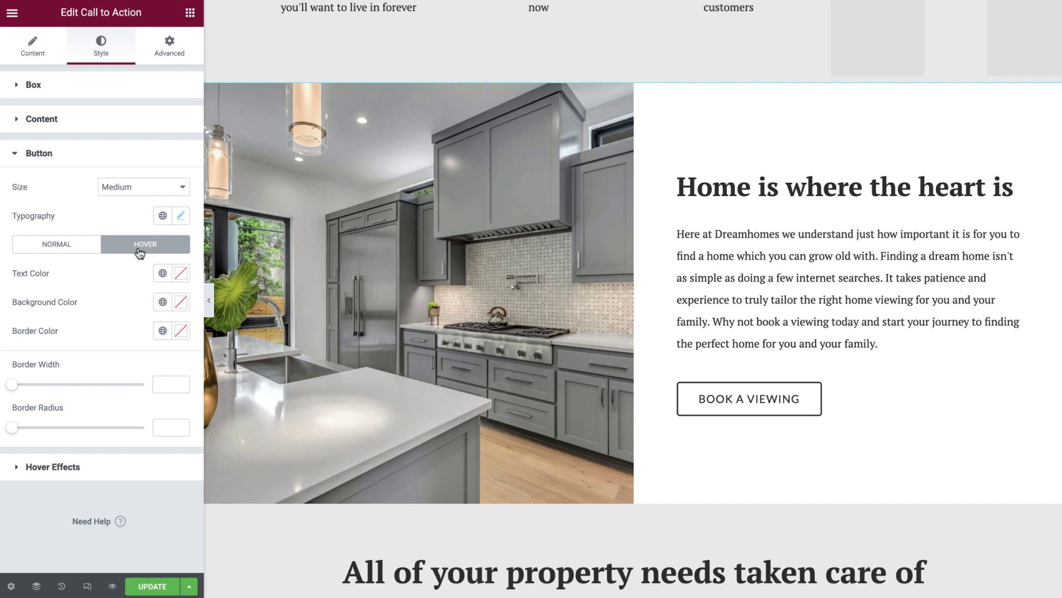
pyautogui.click(162, 273)
pyautogui.click(108, 479)
pyautogui.click(162, 302)
pyautogui.click(138, 389)
pyautogui.click(162, 330)
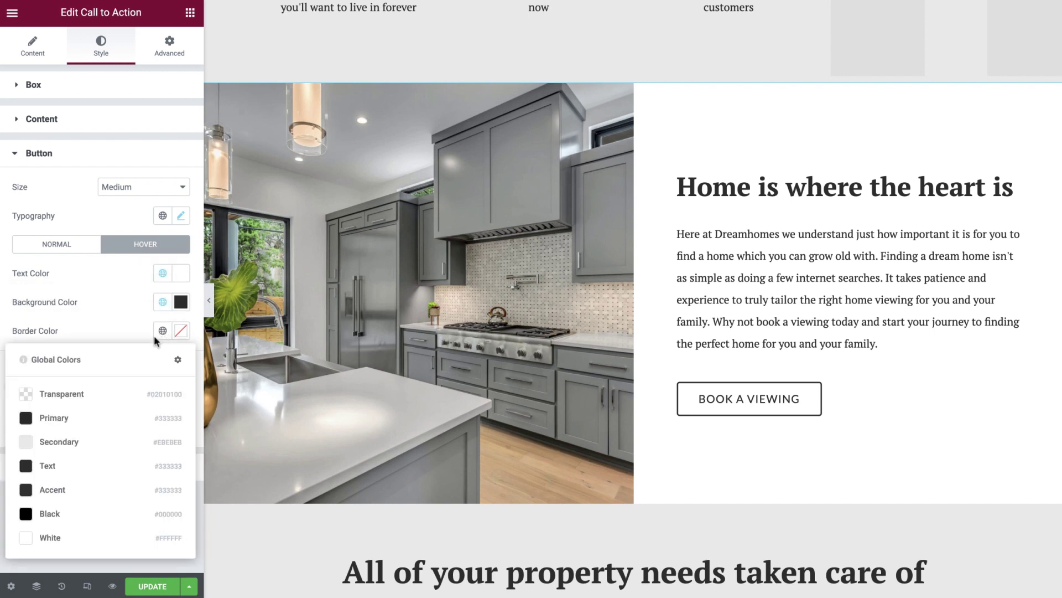
pyautogui.click(107, 418)
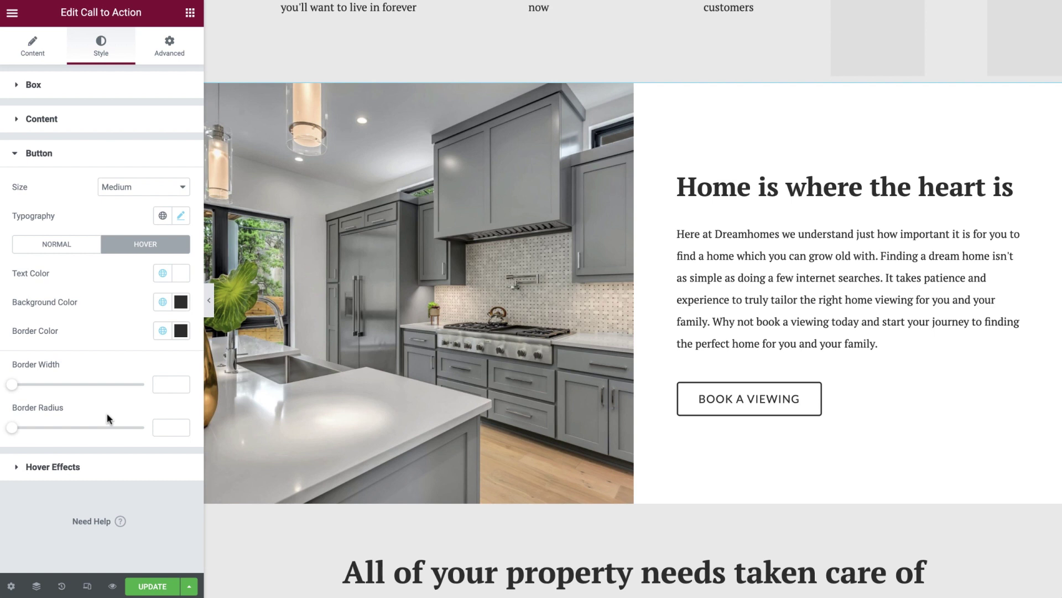
# Step: Set the button's border width to 1 and its border radius to 0
pyautogui.click(181, 381)
pyautogui.click(161, 427)
pyautogui.write('0')
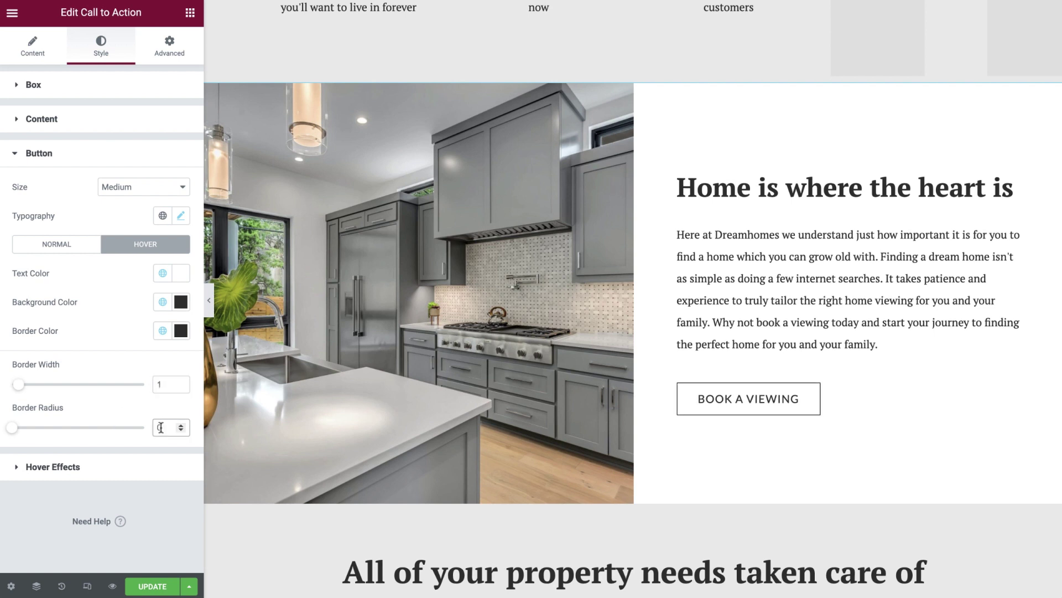
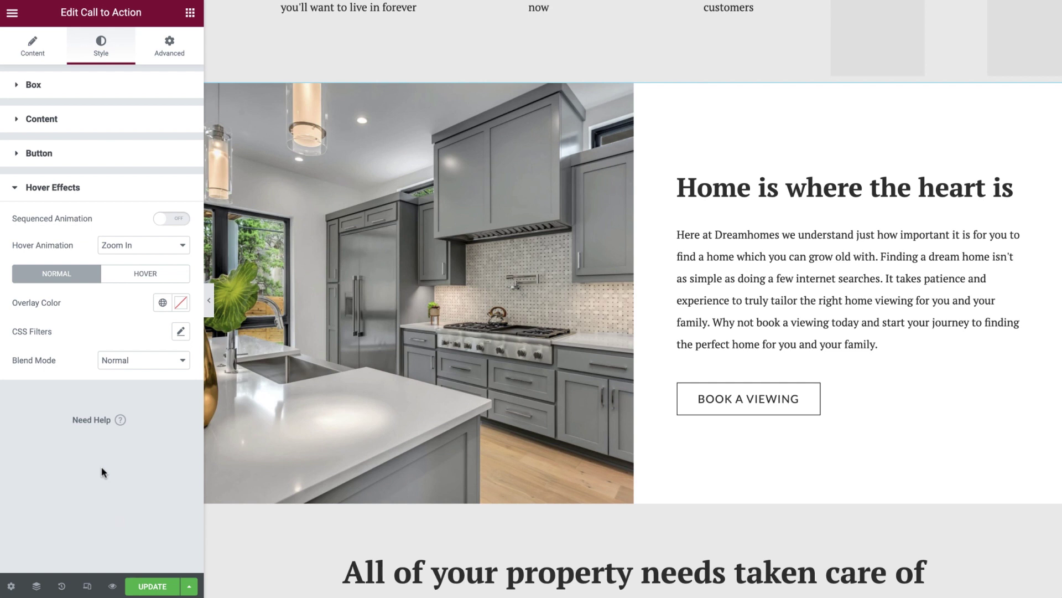
# Step: Try the Sequenced Animation hover effect, turn it back off and keep Zoom In as the hover animation
pyautogui.click(170, 220)
pyautogui.click(171, 220)
pyautogui.click(181, 247)
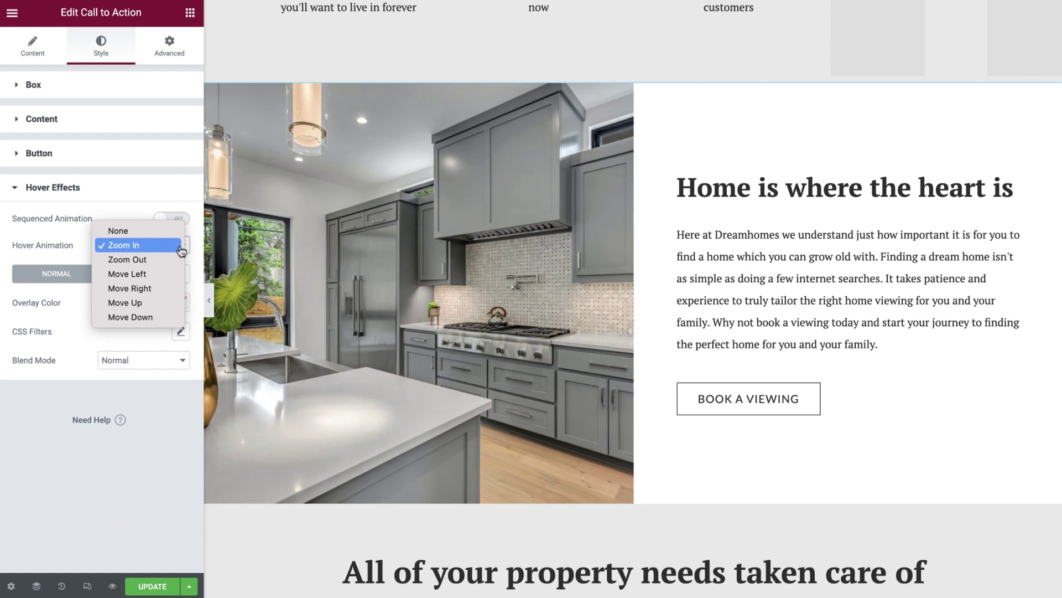
pyautogui.click(180, 247)
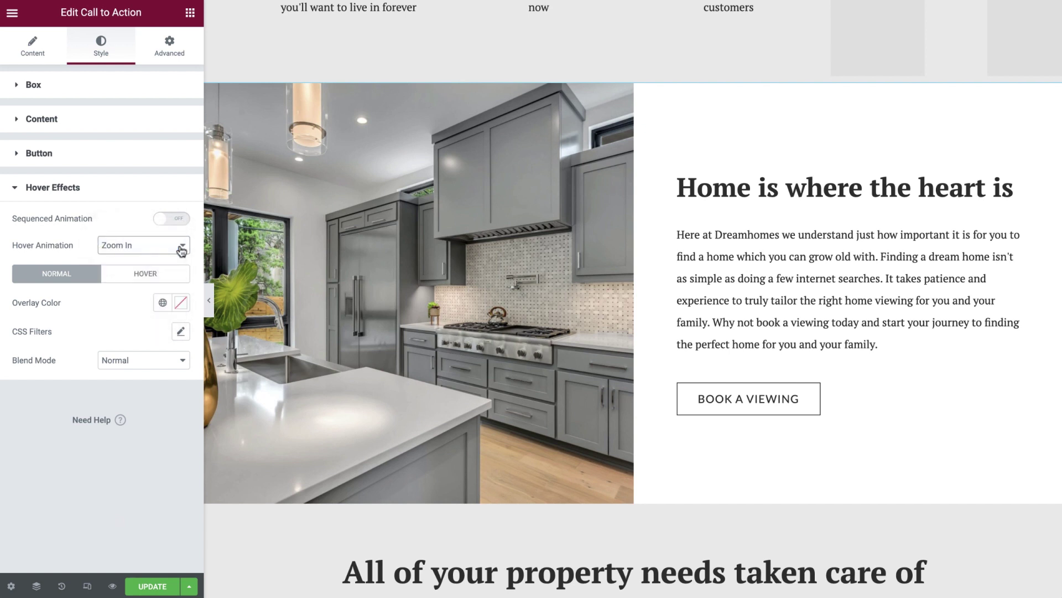
pyautogui.click(68, 279)
pyautogui.click(162, 303)
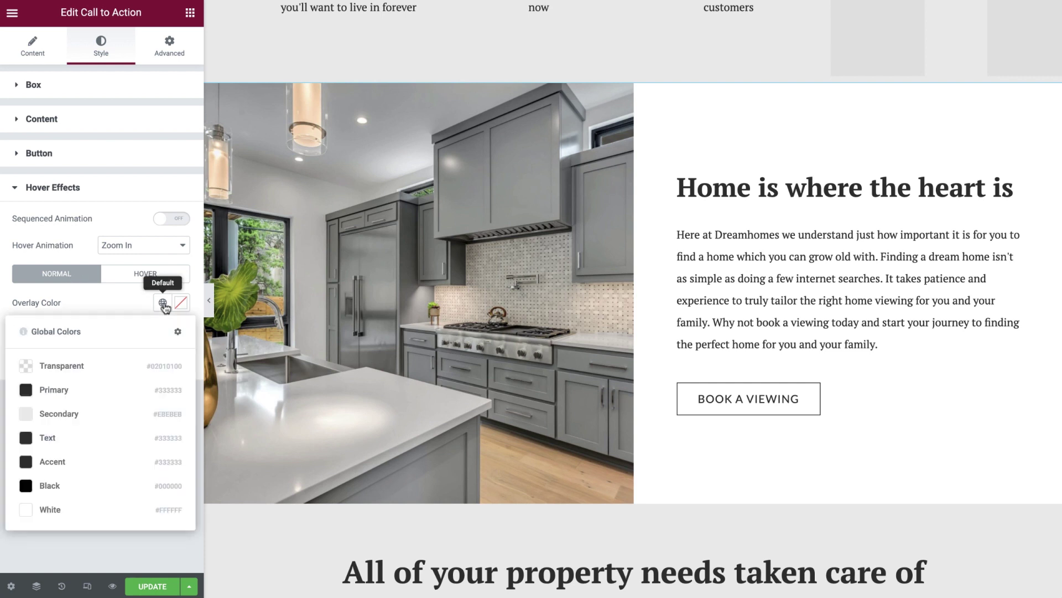
pyautogui.click(181, 303)
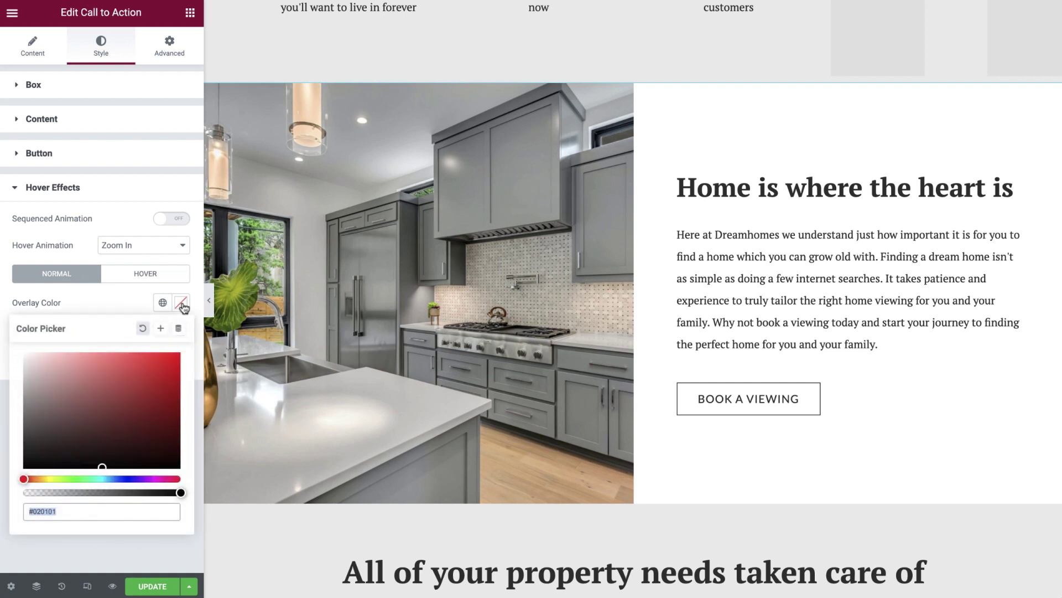
# Step: Set the Call to Action's overlay color to the Transparent global color for both the hover and normal states
pyautogui.click(148, 280)
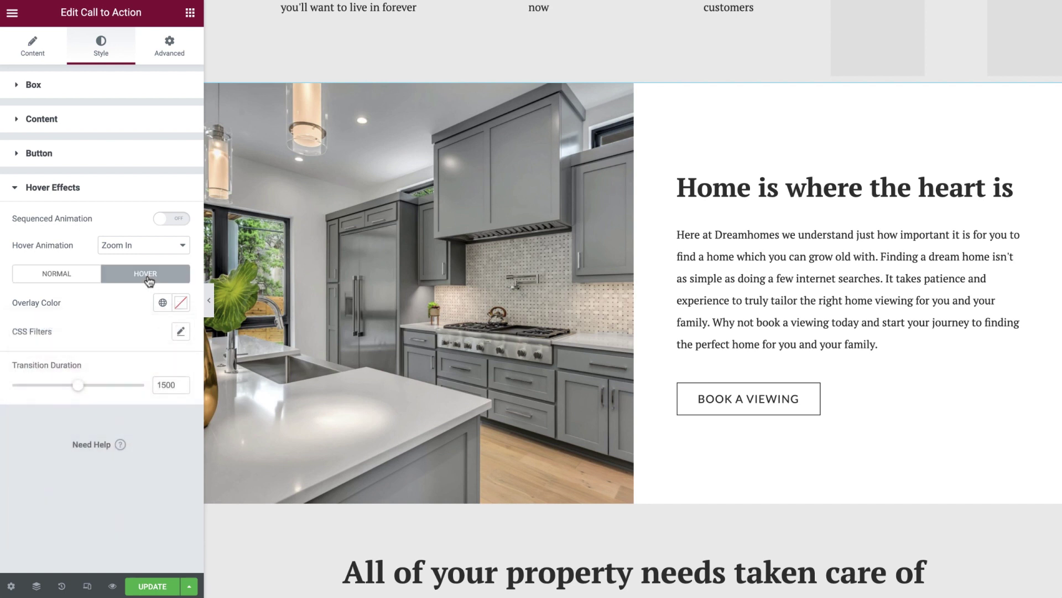
pyautogui.click(163, 304)
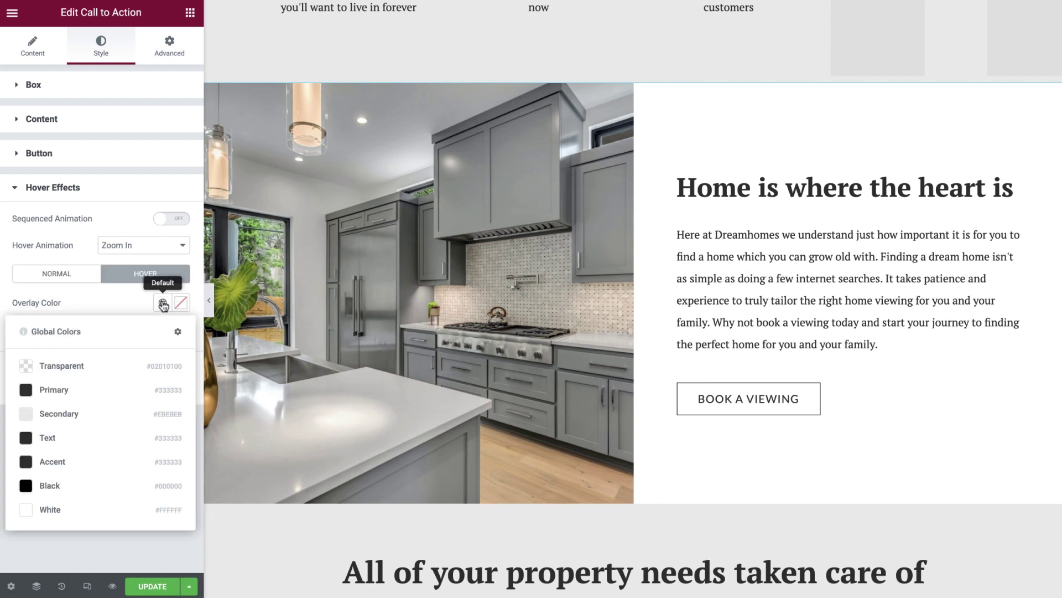
pyautogui.click(108, 365)
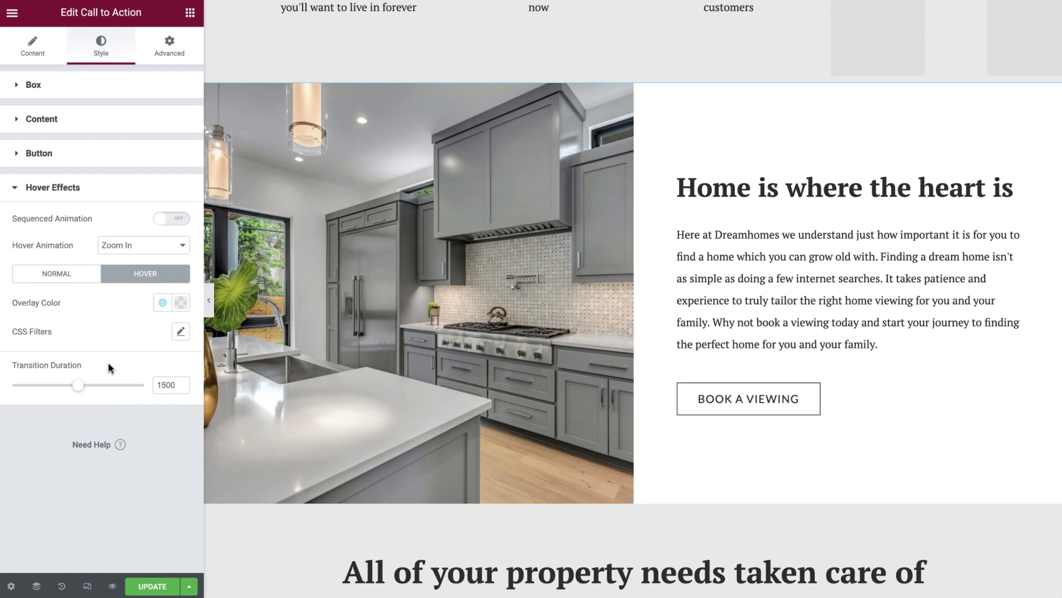
pyautogui.click(56, 274)
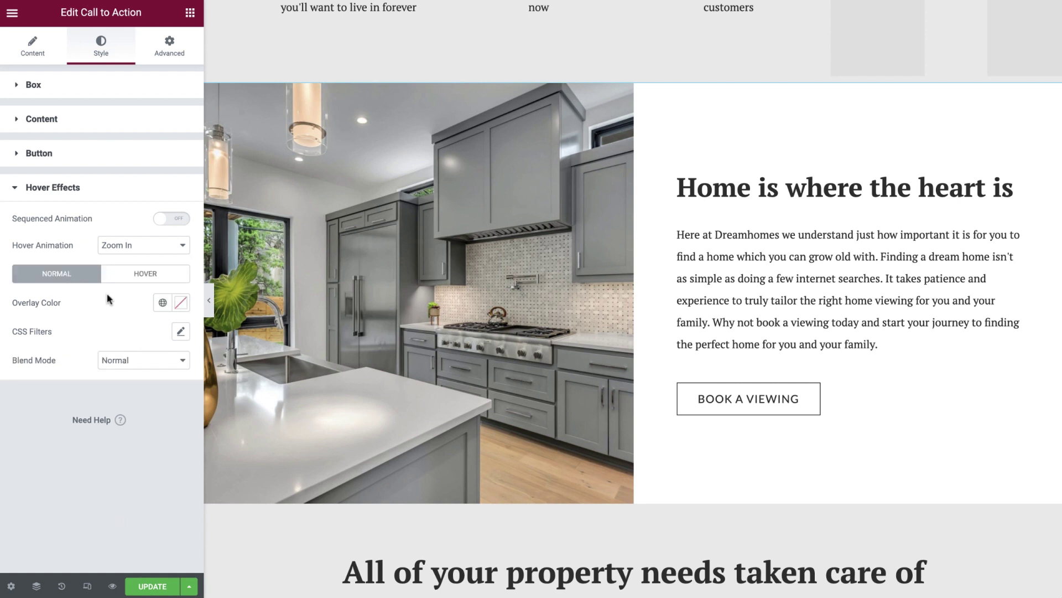
pyautogui.click(162, 304)
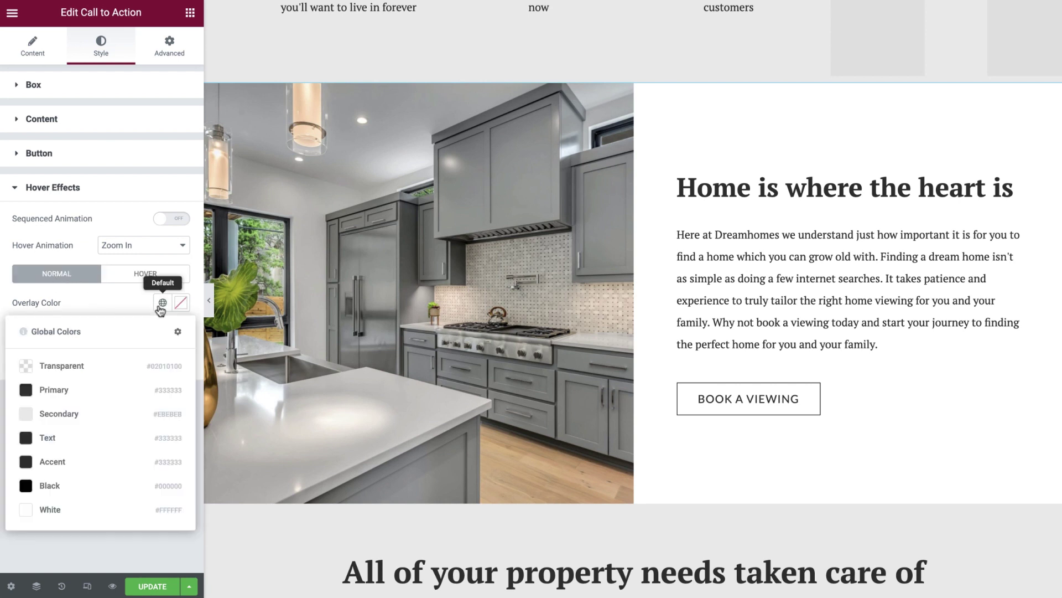
pyautogui.click(113, 365)
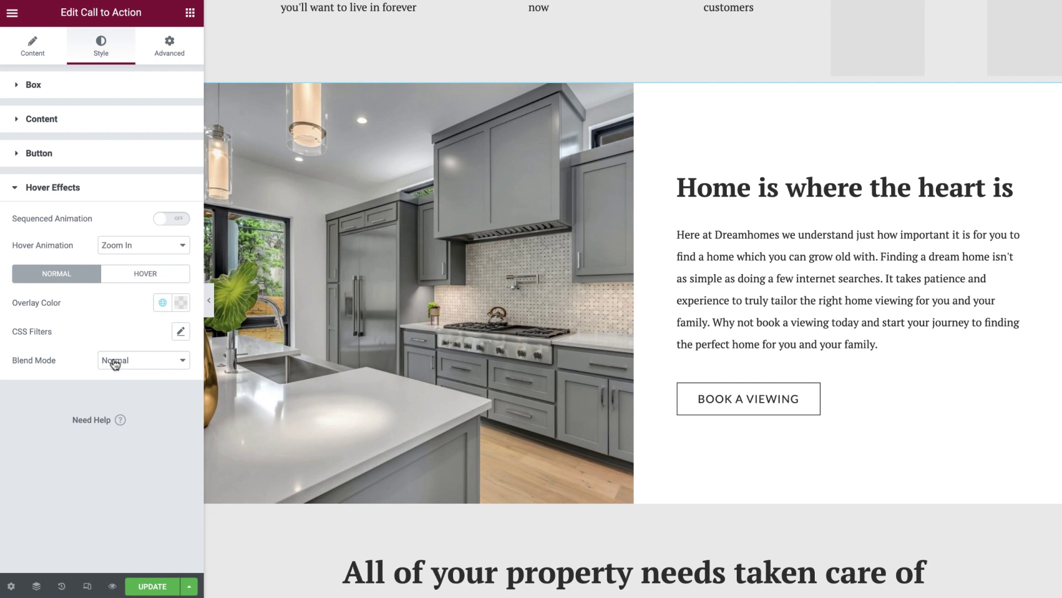
# Step: Review the normal state's CSS filters and blend mode choices, keeping the blend mode at Normal
pyautogui.click(180, 335)
pyautogui.click(162, 333)
pyautogui.click(179, 360)
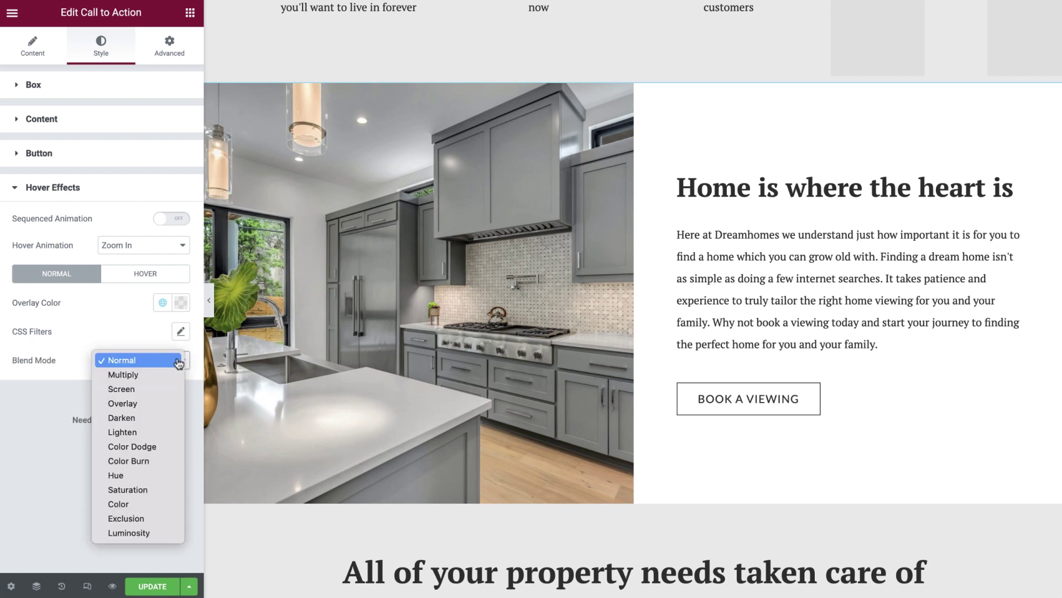
pyautogui.click(178, 361)
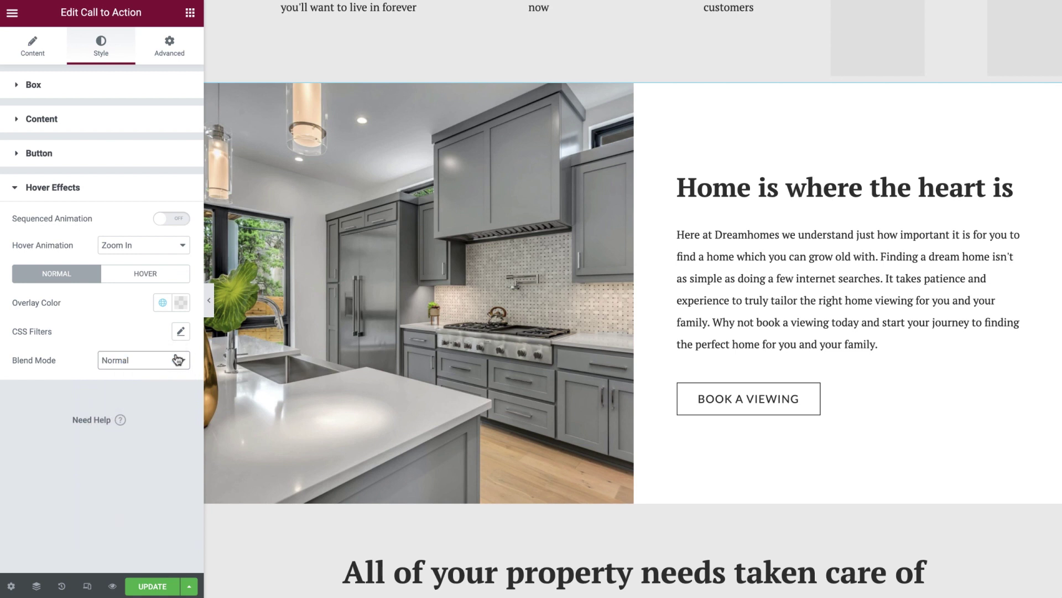
# Step: Try a longer transition duration for the hover state and set it back to 1500
pyautogui.click(133, 281)
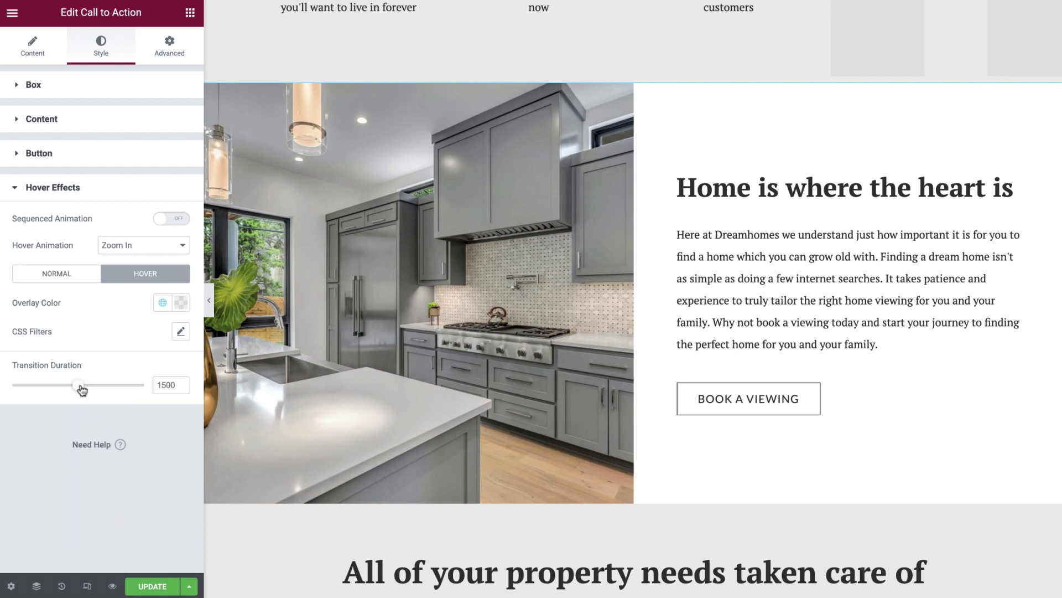
pyautogui.moveTo(78, 385); pyautogui.dragTo(102, 385)
pyautogui.doubleClick(176, 385)
pyautogui.write('1500')
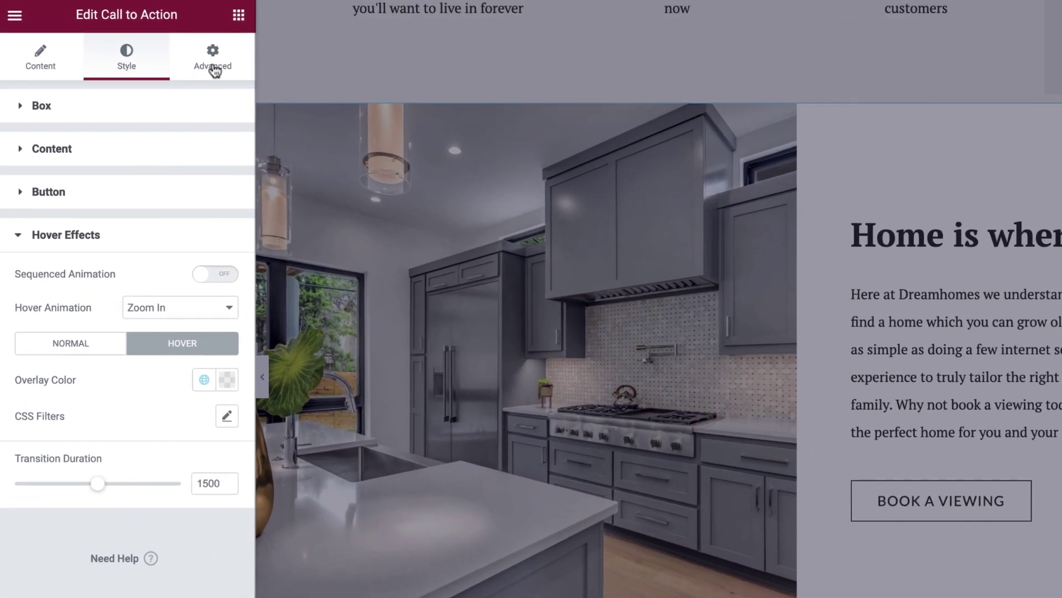
# Step: Give the Call to Action a Fade In entrance animation in its motion effects
pyautogui.click(214, 69)
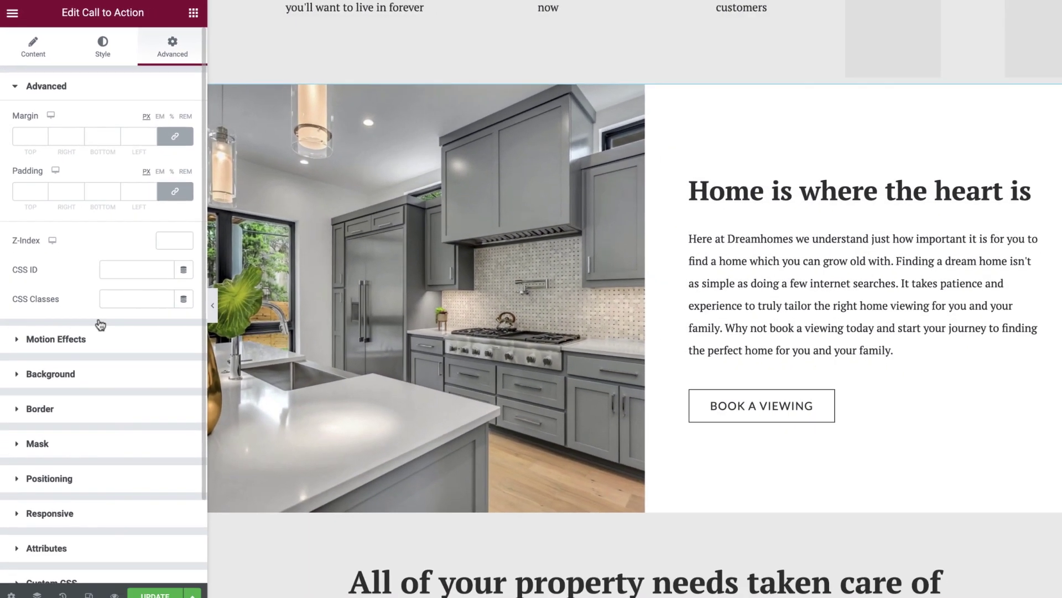
pyautogui.click(95, 335)
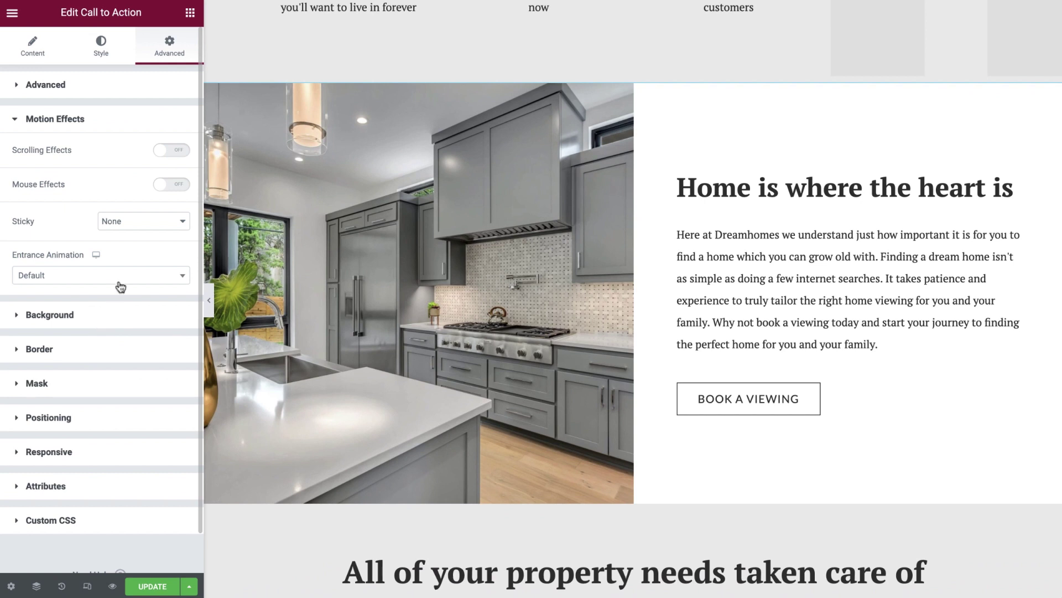
pyautogui.click(121, 282)
pyautogui.click(90, 348)
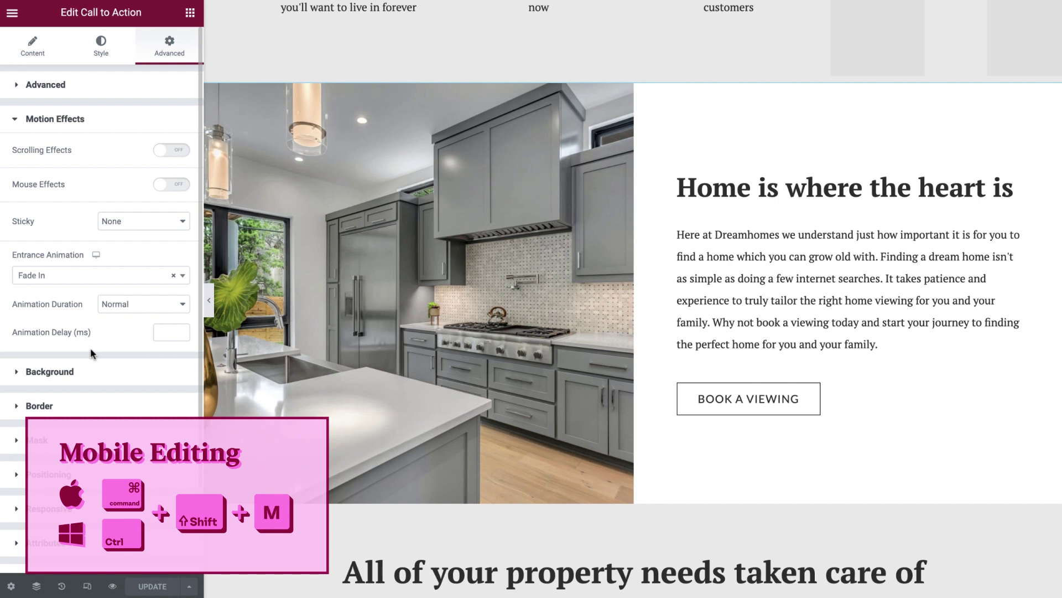
# Step: Switch to the tablet view and set the Call to Action's image width to 40%
pyautogui.hotkey('ctrl', 'shift', 'm')
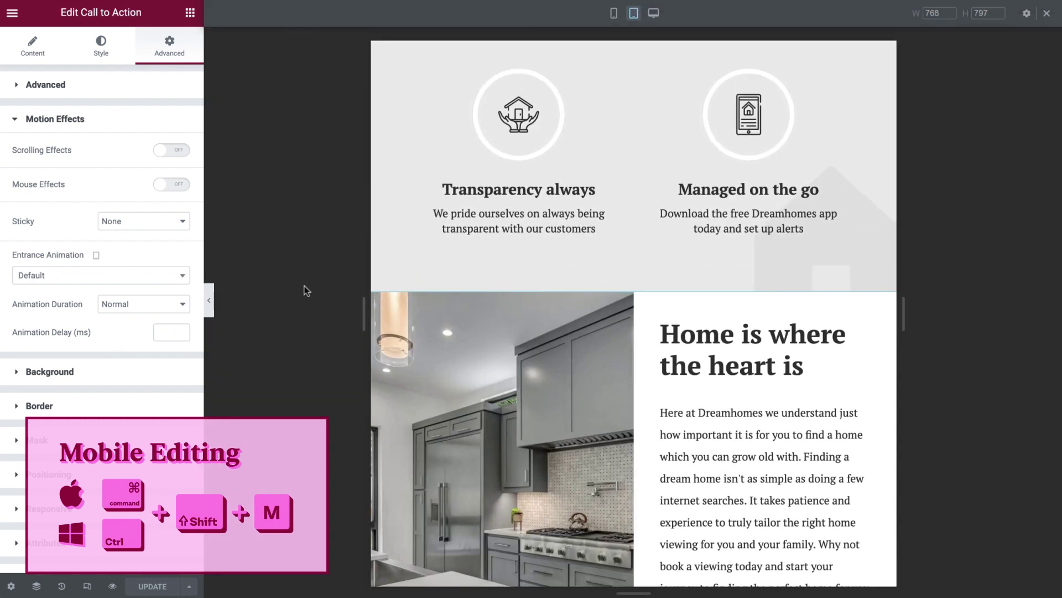
pyautogui.scroll(-4, 380, 283)
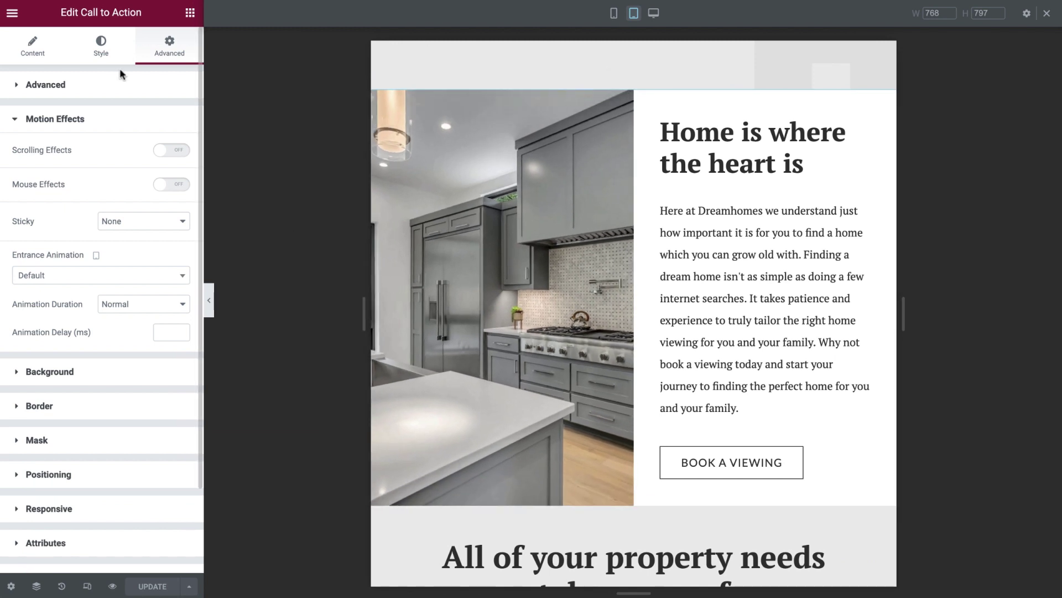
pyautogui.click(105, 57)
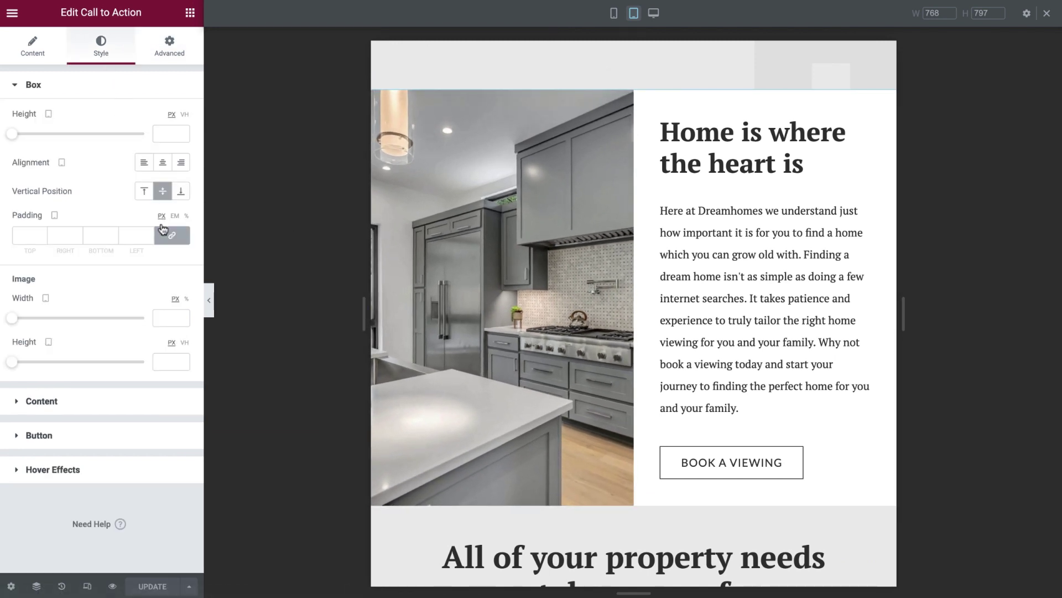
pyautogui.click(186, 299)
pyautogui.click(166, 317)
pyautogui.write('40')
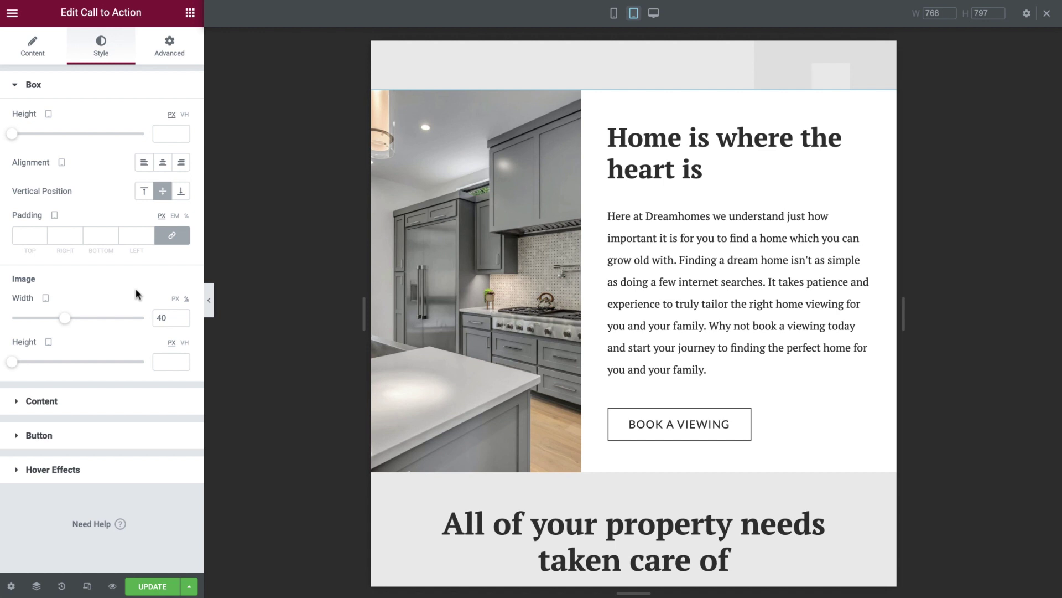
# Step: Switch to the mobile view and position the Call to Action's image above the text
pyautogui.hotkey('ctrl', 'shift', 'm')
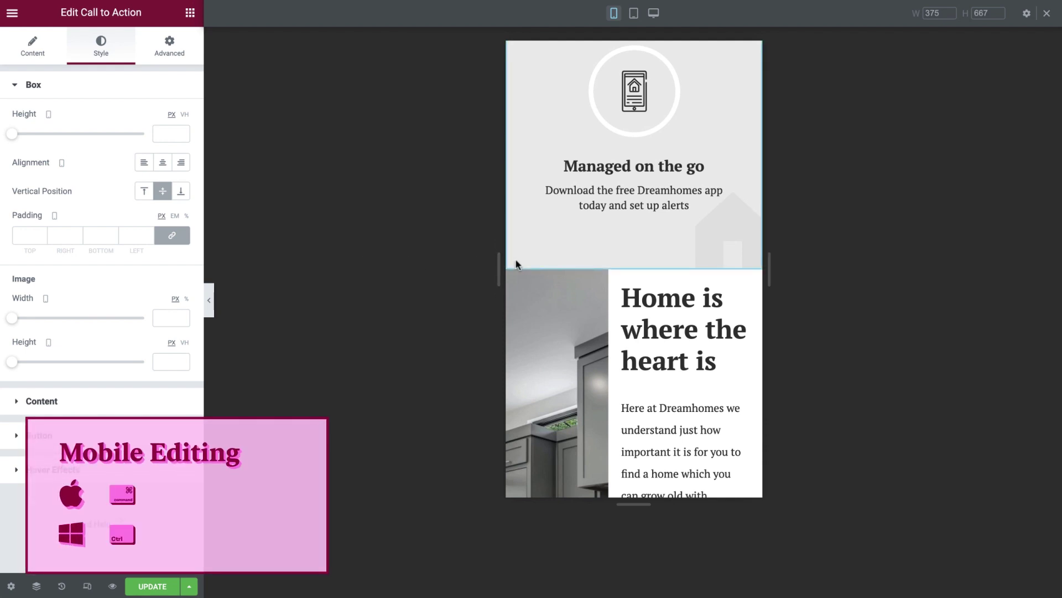
pyautogui.scroll(-1, 515, 264)
pyautogui.scroll(-3, 516, 264)
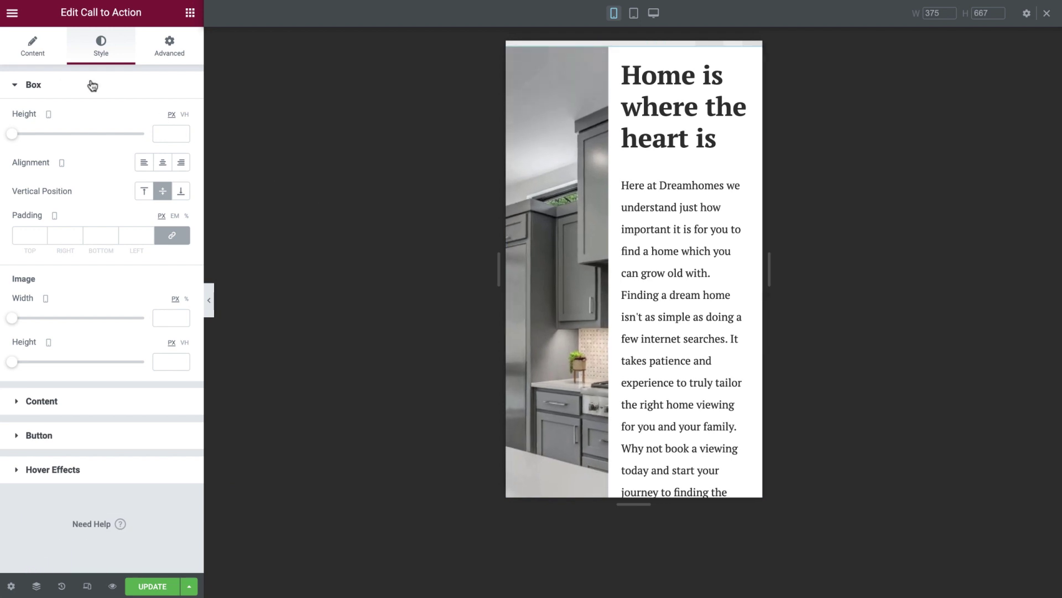
pyautogui.click(32, 56)
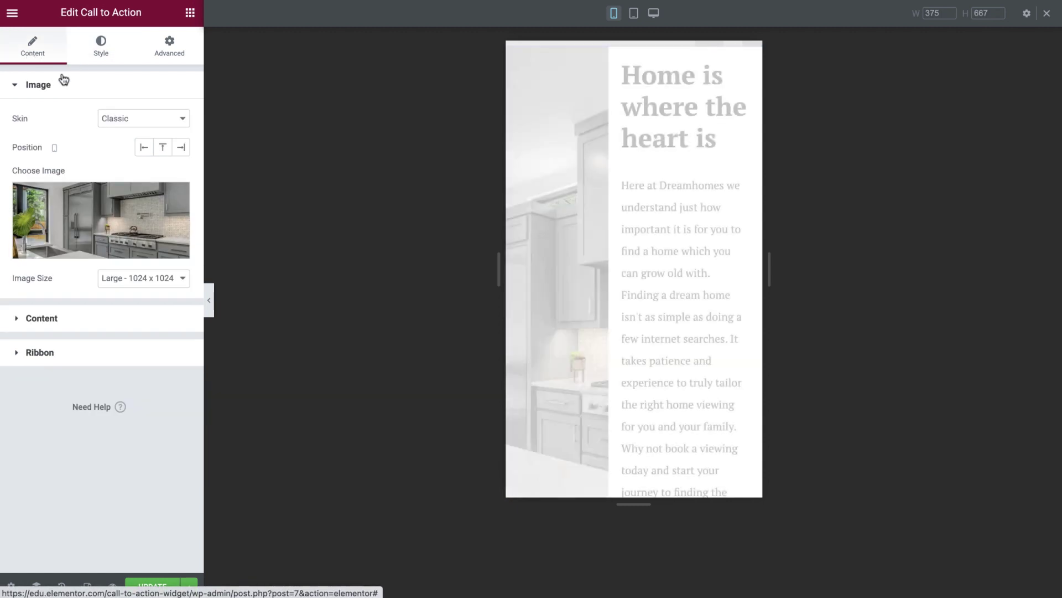
pyautogui.click(162, 147)
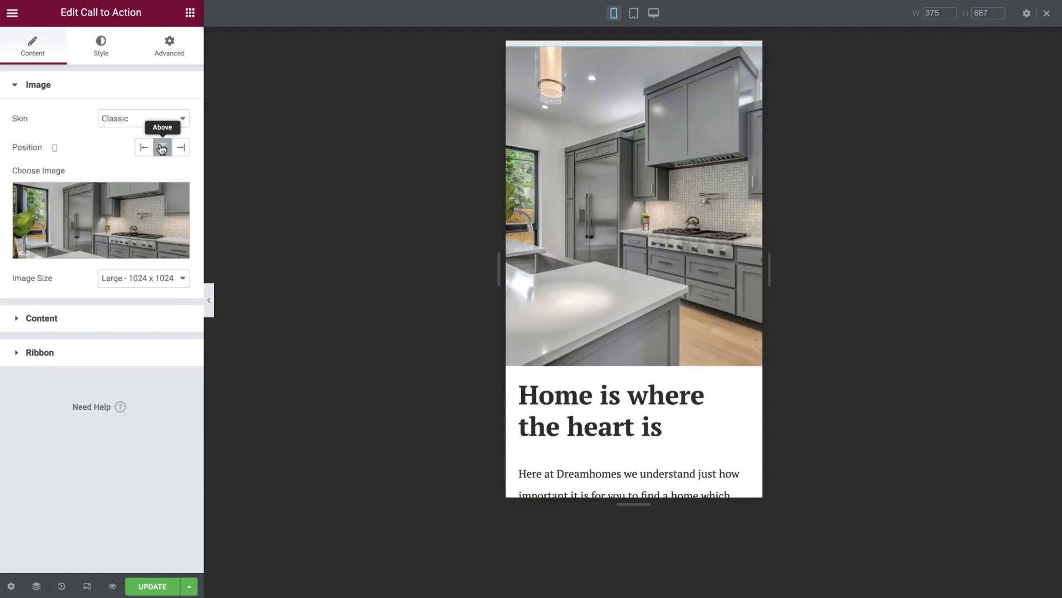
# Step: Set the Call to Action's box padding for mobile to 10% on all sides
pyautogui.click(101, 57)
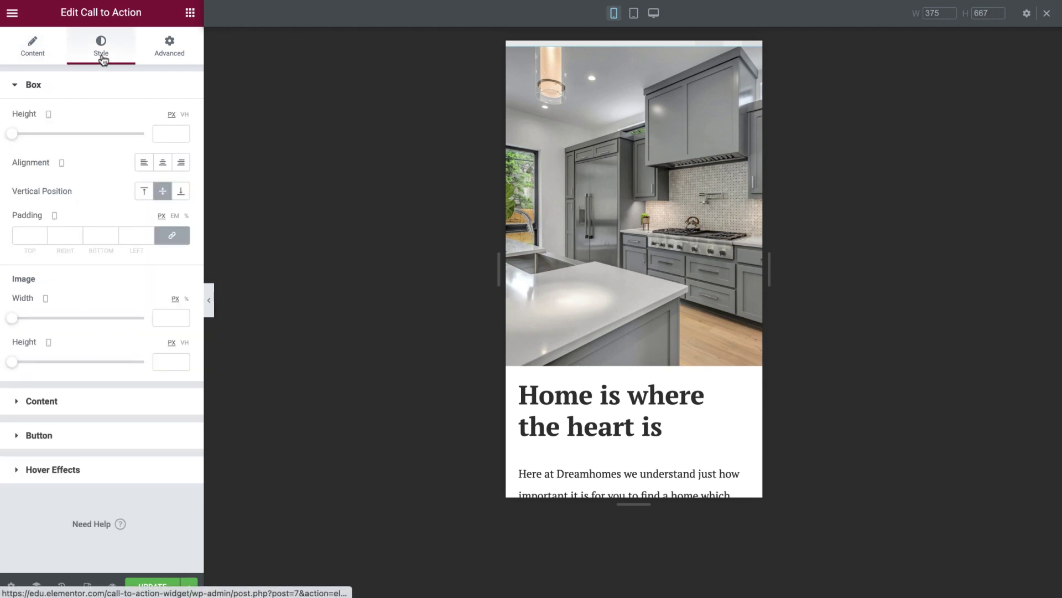
pyautogui.click(186, 216)
pyautogui.click(138, 235)
pyautogui.write('10')
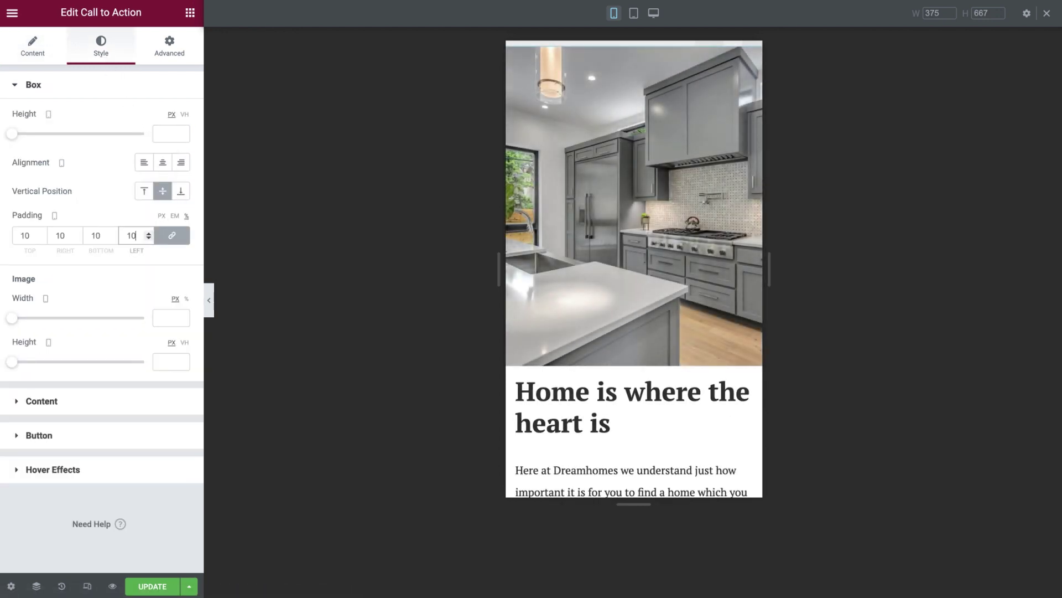
# Step: Set the mobile image width to 100% and its height to 50 VH
pyautogui.click(187, 299)
pyautogui.moveTo(14, 319); pyautogui.dragTo(157, 319)
pyautogui.click(185, 343)
pyautogui.click(164, 361)
pyautogui.write('50')
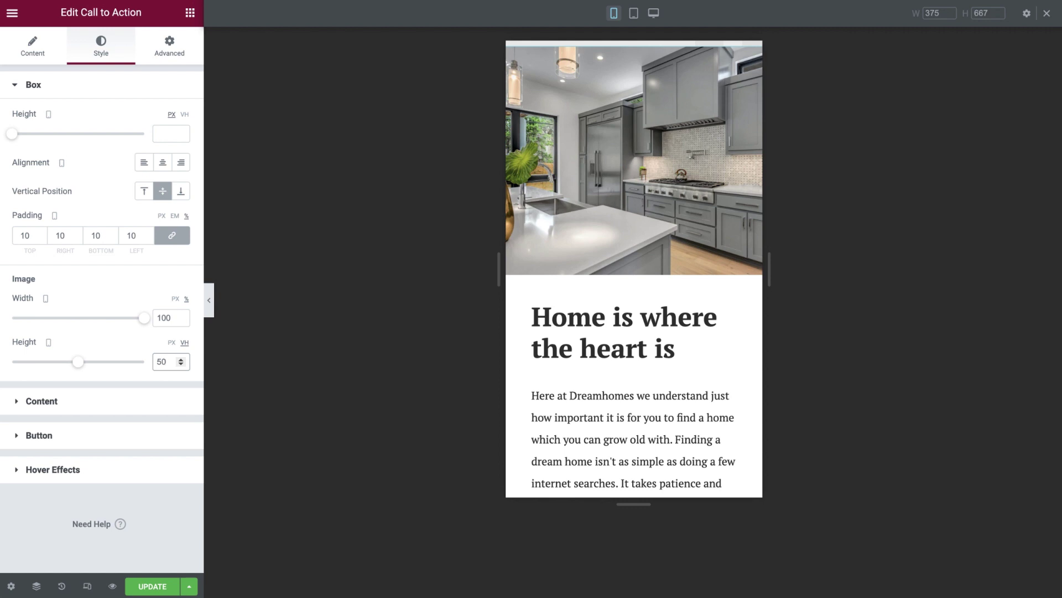
# Step: Check the Call to Action's layout in the desktop, tablet and mobile views
pyautogui.hotkey('ctrl', 'shift', 'm')
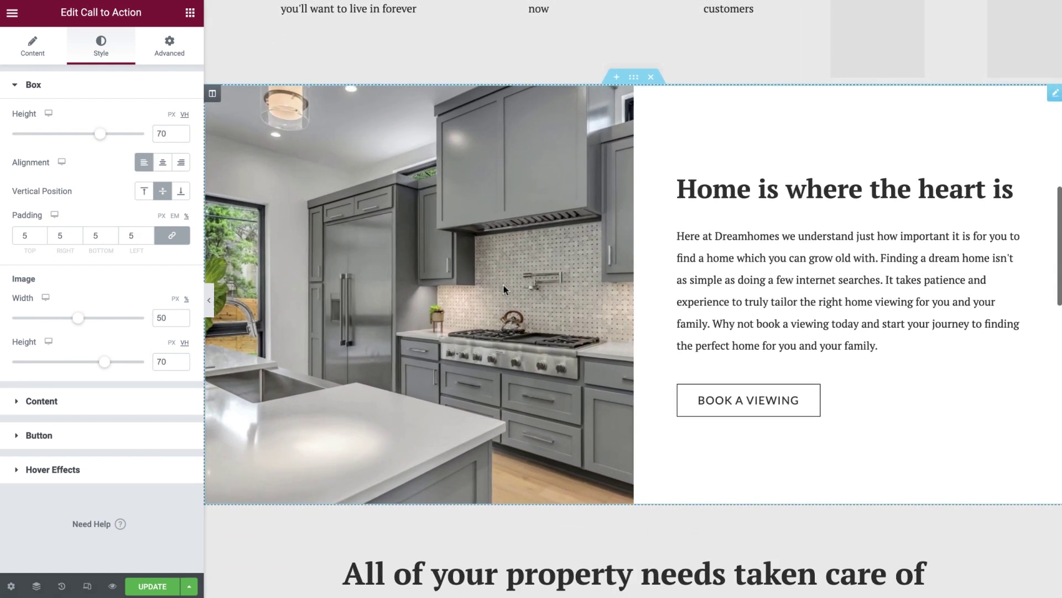
pyautogui.hotkey('ctrl', 'shift', 'm')
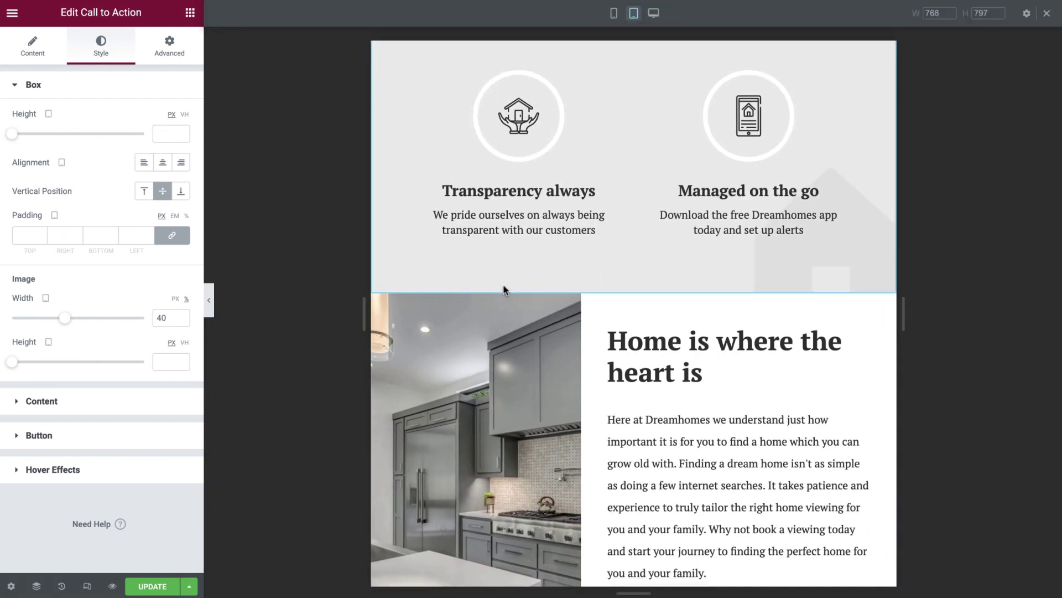
pyautogui.hotkey('ctrl', 'shift', 'm')
pyautogui.scroll(-8, 509, 261)
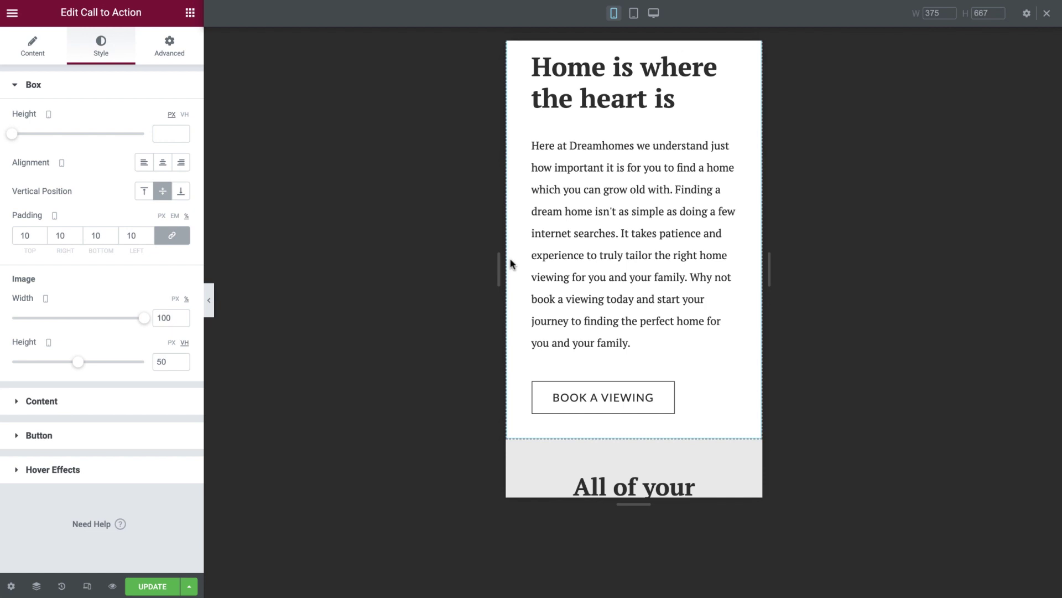
# Step: Return to the desktop view and duplicate the "Home is where the heart is" Call to Action
pyautogui.hotkey('ctrl', 'shift', 'm')
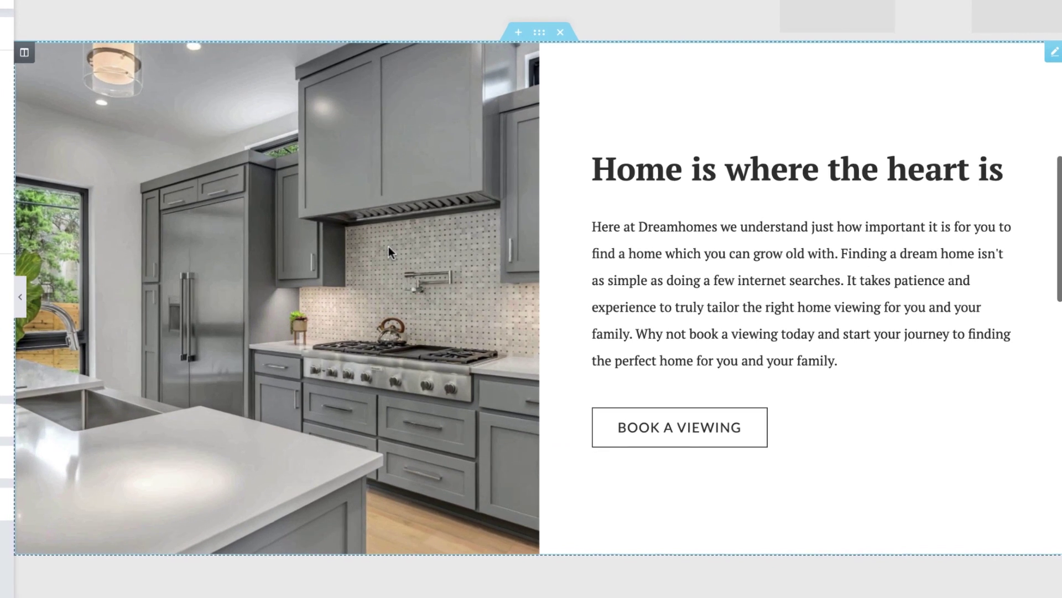
pyautogui.rightClick(399, 273)
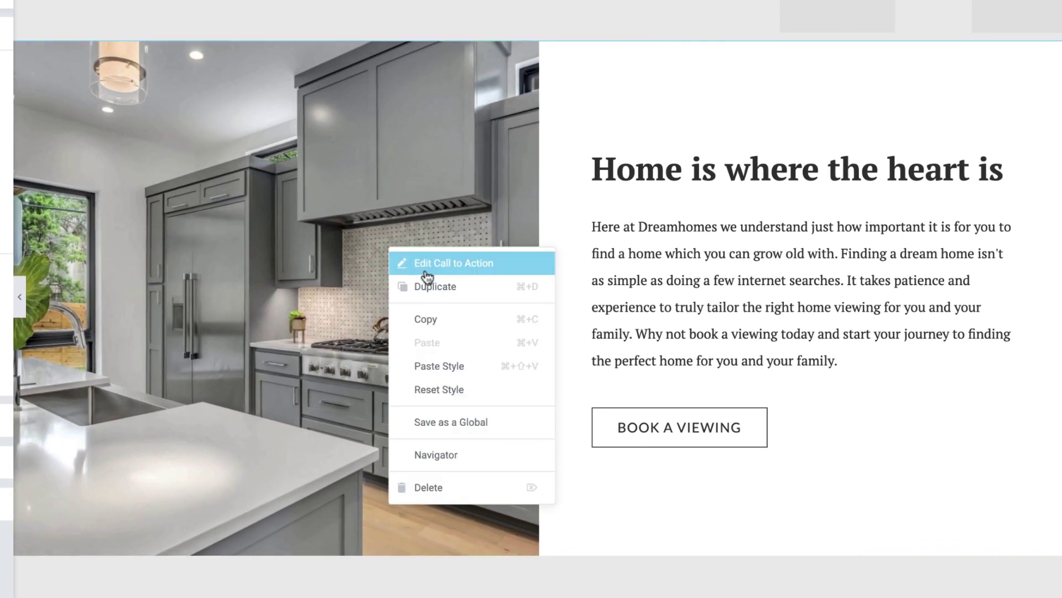
pyautogui.click(467, 292)
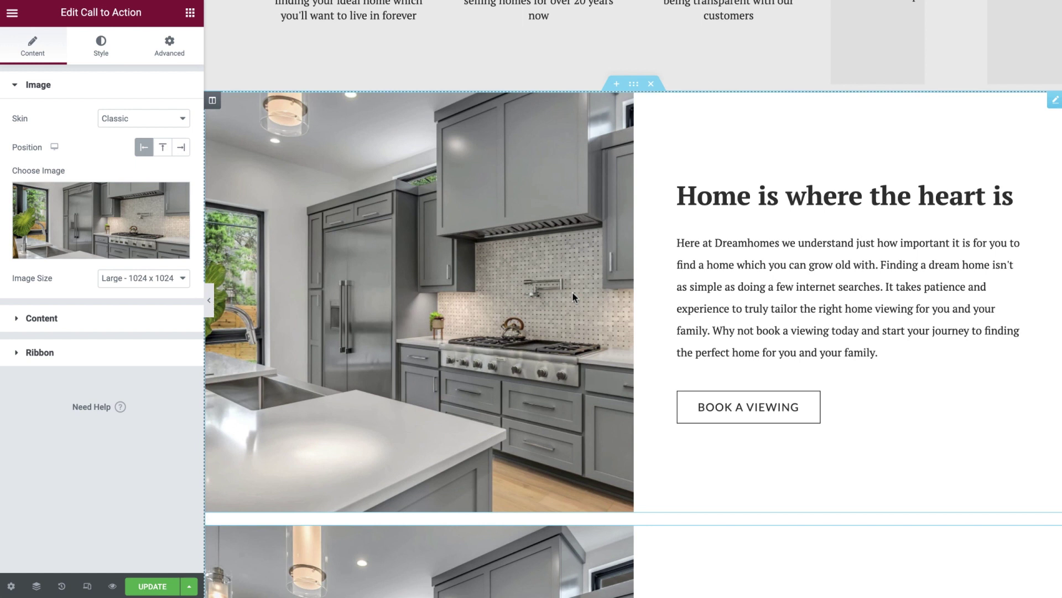
# Step: Unlink the first Call to Action's margin values and set its bottom margin to -20 px
pyautogui.click(572, 291)
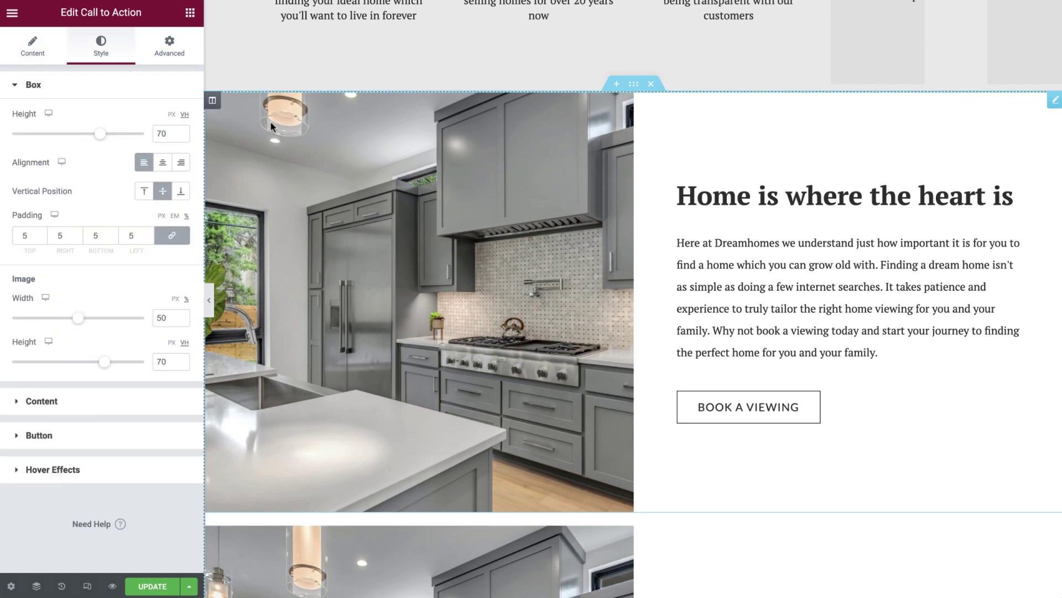
pyautogui.click(171, 56)
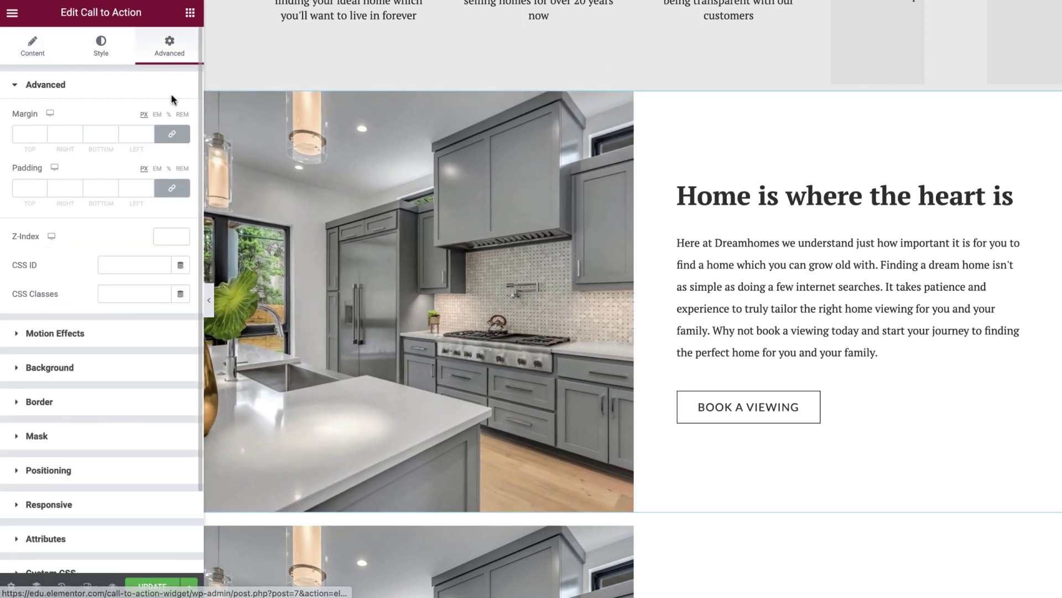
pyautogui.click(172, 134)
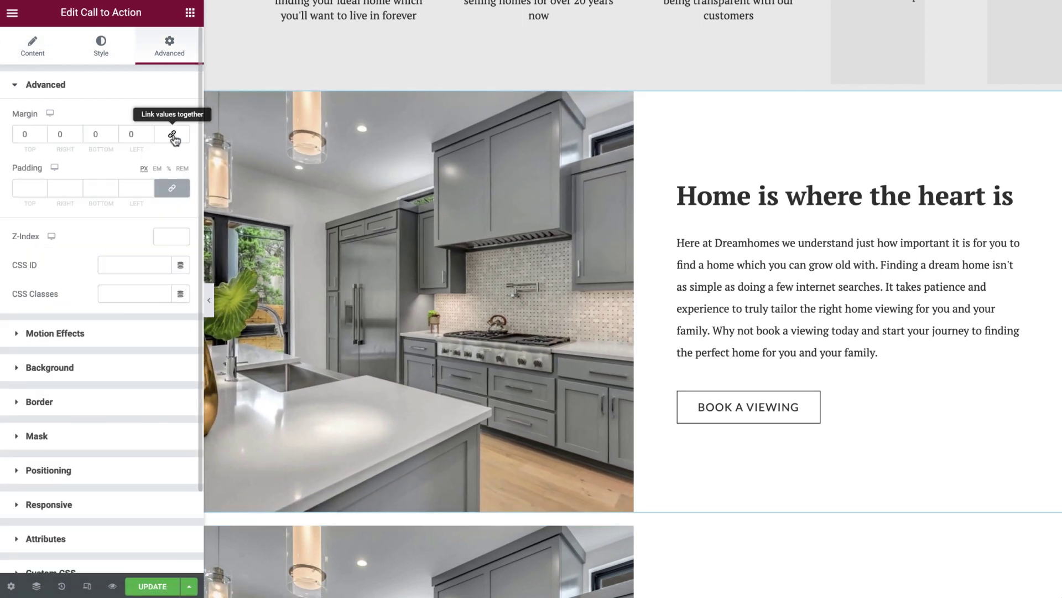
pyautogui.click(94, 134)
pyautogui.write('-2')
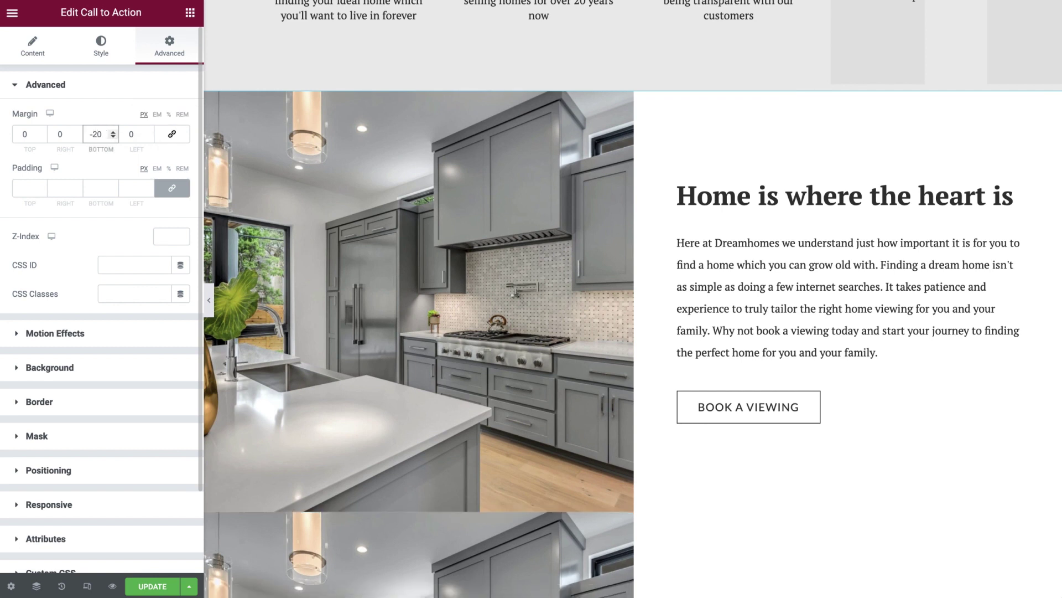
# Step: Open the duplicated Call to Action for editing and position its image on the right
pyautogui.scroll(-3, 305, 82)
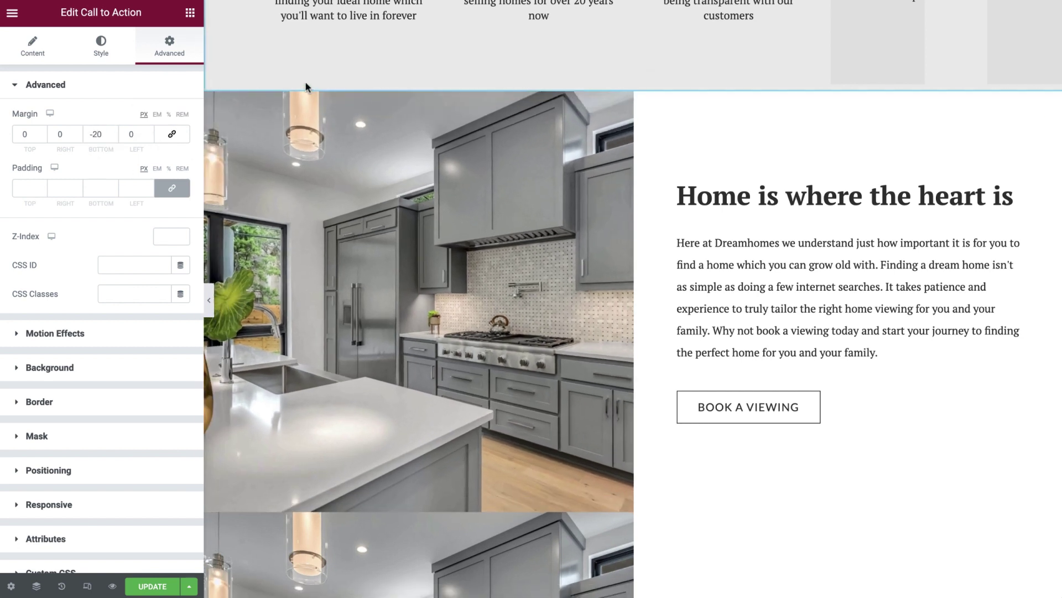
pyautogui.scroll(-5, 305, 82)
pyautogui.click(305, 83)
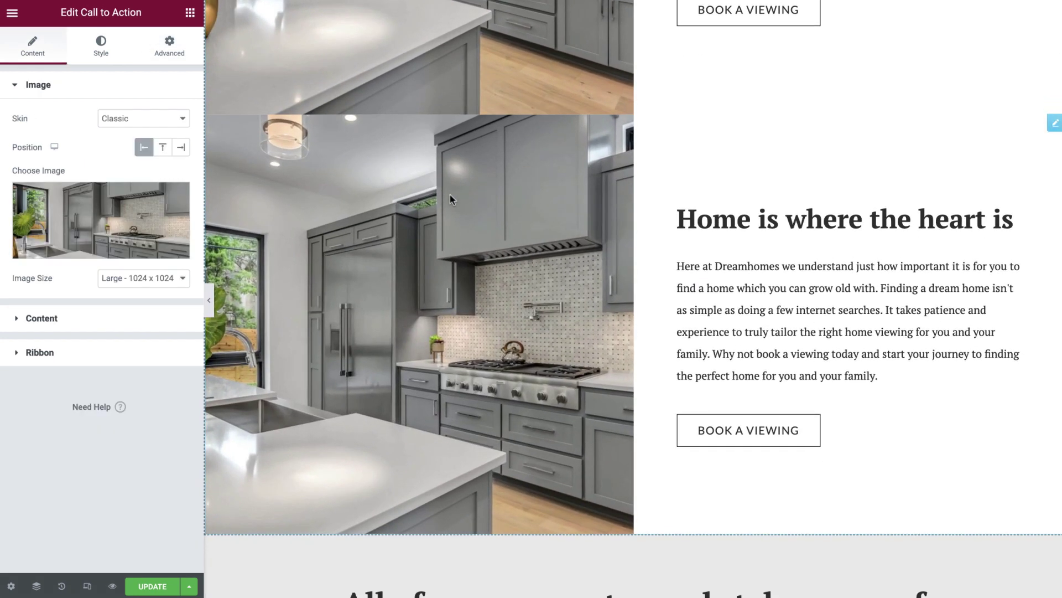
pyautogui.click(180, 148)
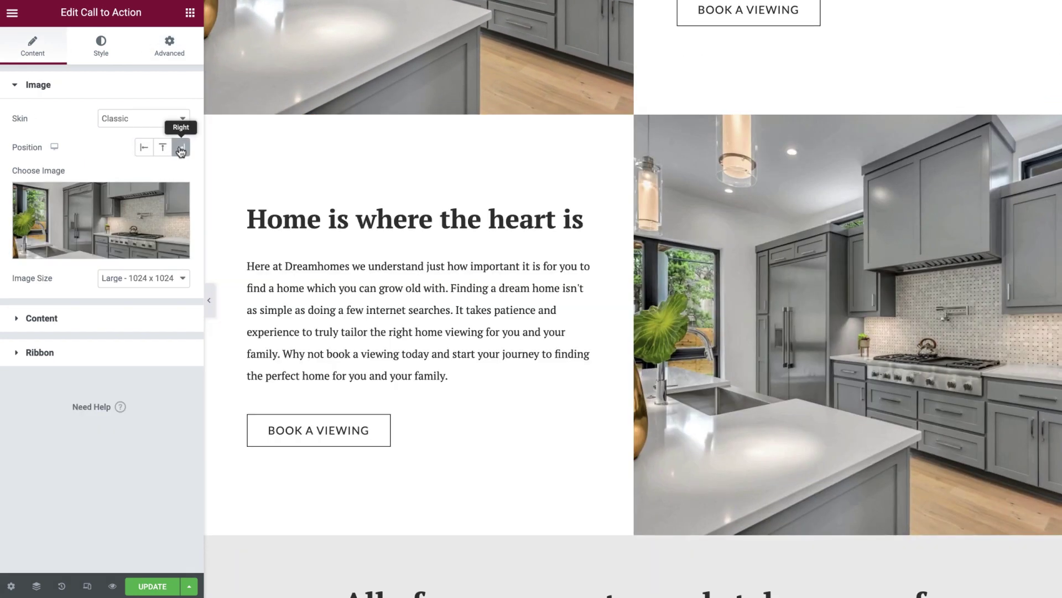
# Step: Replace the duplicated Call to Action's image with the bedroom photo from the media library
pyautogui.click(94, 221)
pyautogui.click(491, 309)
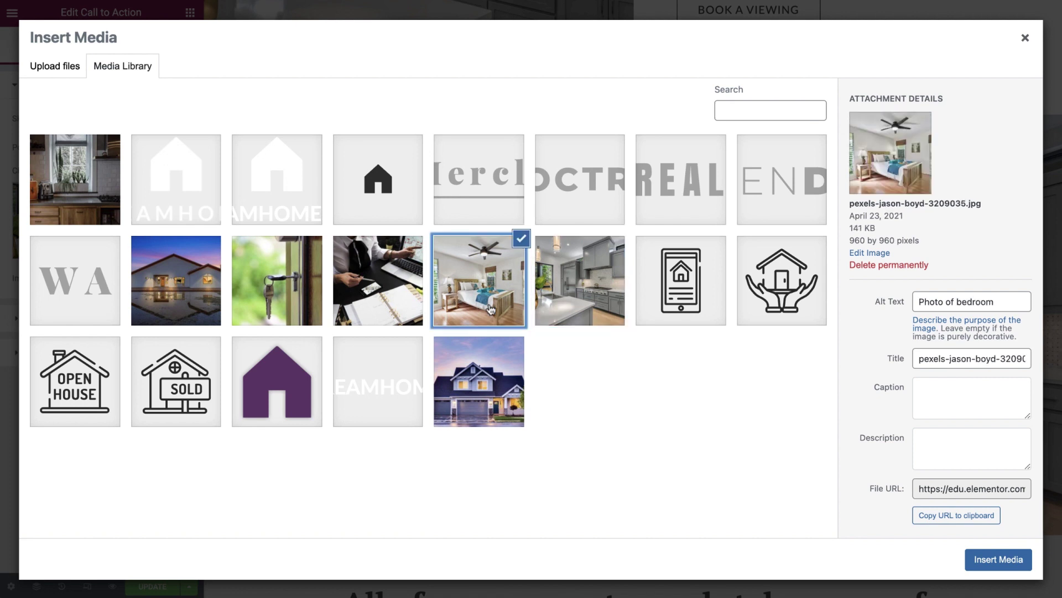
pyautogui.click(978, 552)
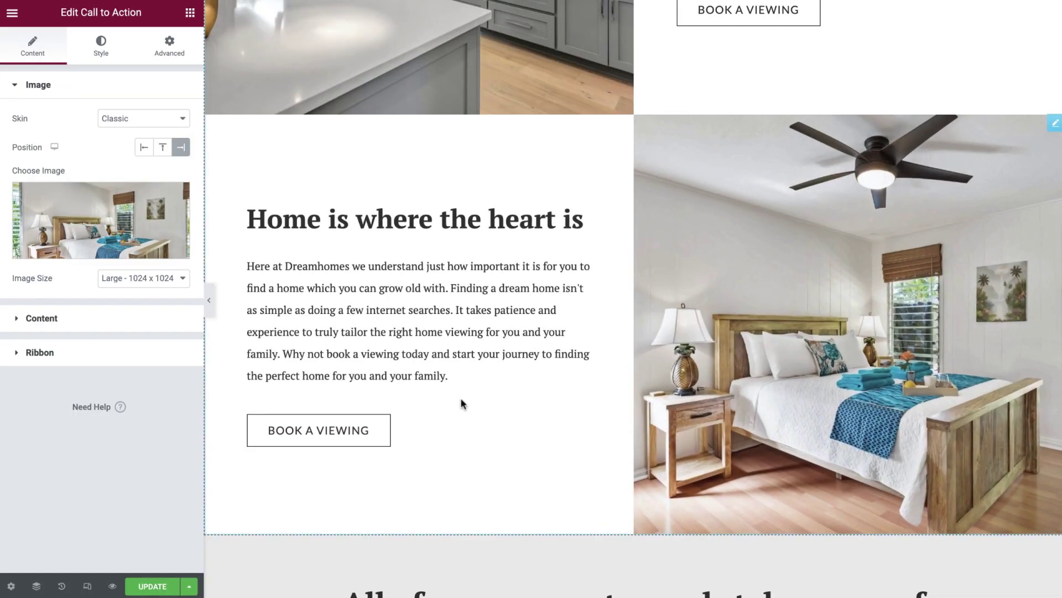
# Step: Set the duplicated Call to Action's title to "Experts you can Always trust"
pyautogui.click(143, 320)
pyautogui.click(143, 207)
pyautogui.hotkey('ctrl', 'a')
pyautogui.write('Experts you can Always trust')
# Step: Replace its description with the paragraph starting "Dreamhomes has been established for over 20 years and has helped thousands of families find their dream home."
pyautogui.click(139, 255)
pyautogui.hotkey('ctrl', 'a')
pyautogui.write("Dreamhomes has been established for over 20 years and has helped thousands of families find their dream home. Our experienced team members will be with you throughout the entire journey and will do everything possible to help you find your dream home. Trust us to help you and you can rest assured you're in good hands. Book a viewing today to start your discovery.")
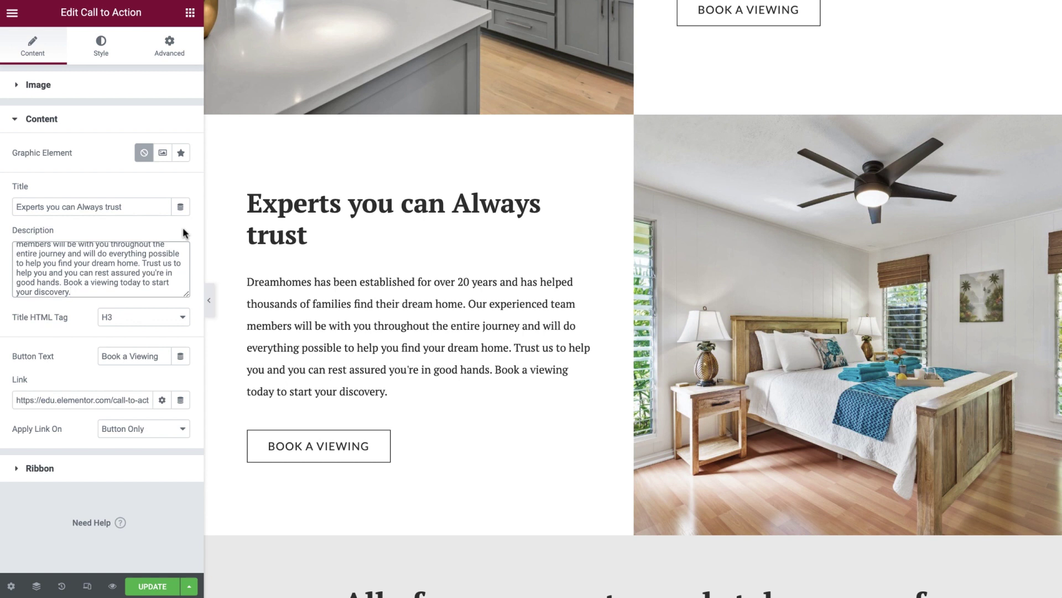
# Step: Preview the two stacked Call to Action blocks without the editing panel and at tablet size
pyautogui.hotkey('ctrl', 'p')
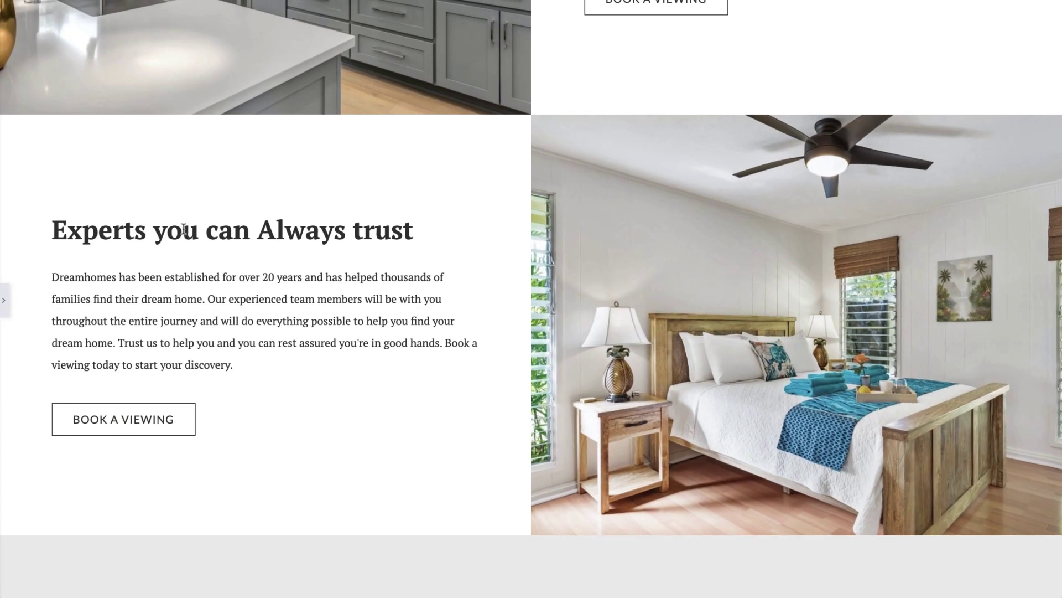
pyautogui.scroll(8, 184, 232)
pyautogui.scroll(-8, 184, 232)
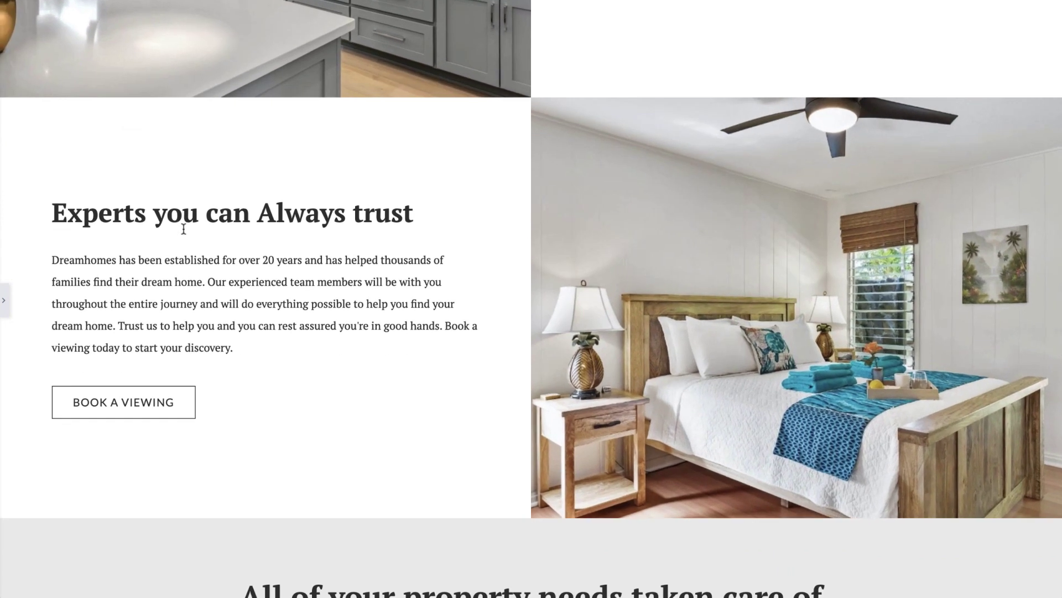
pyautogui.hotkey('ctrl', 'shift', 'm')
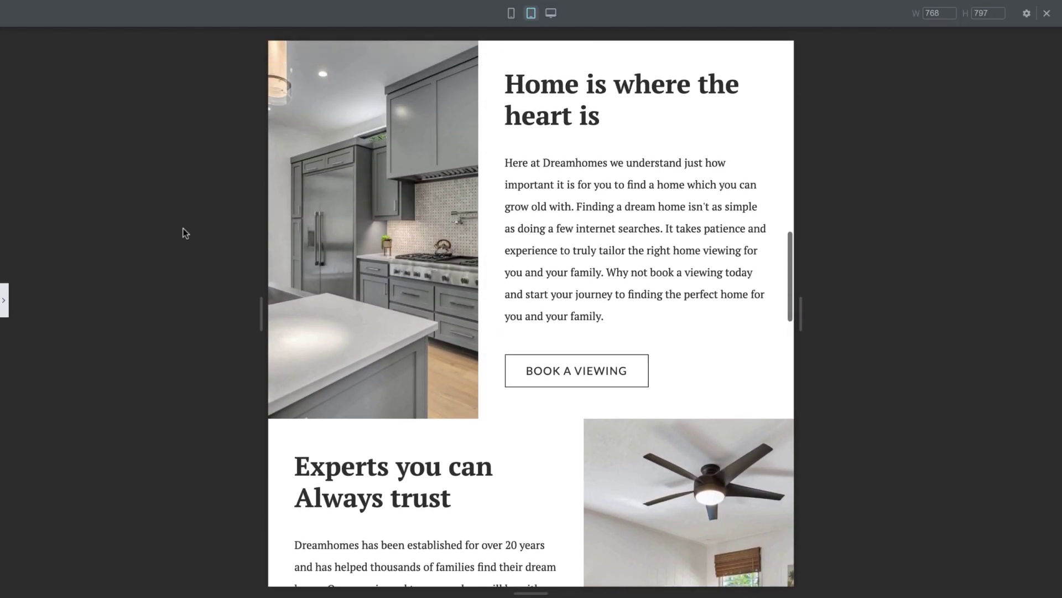
pyautogui.scroll(-5, 184, 232)
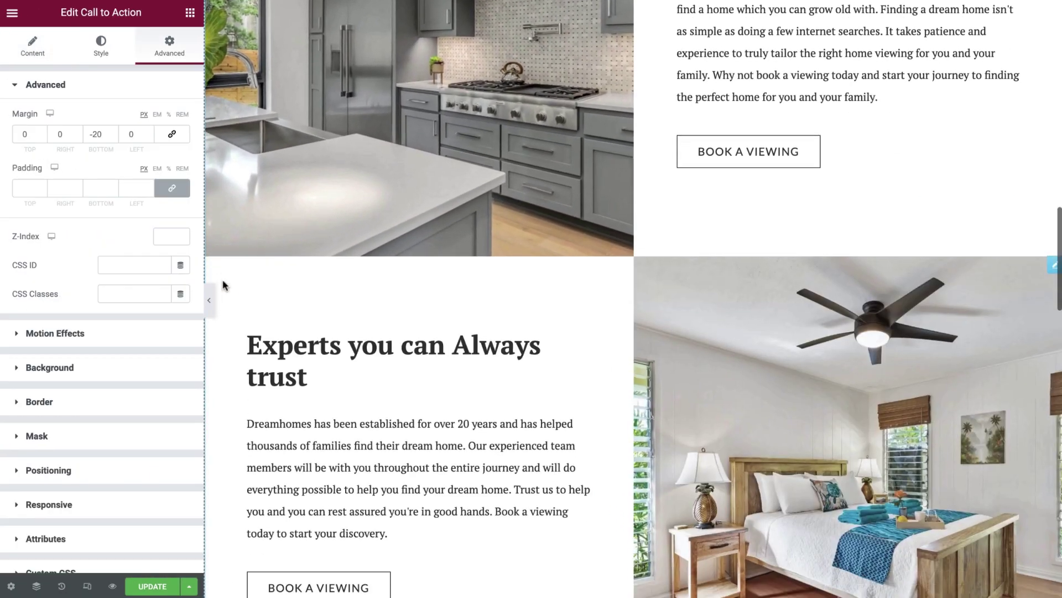
# Step: Delete the existing "Register your interest" Call to Action below the Our partners section
pyautogui.scroll(-10, 223, 283)
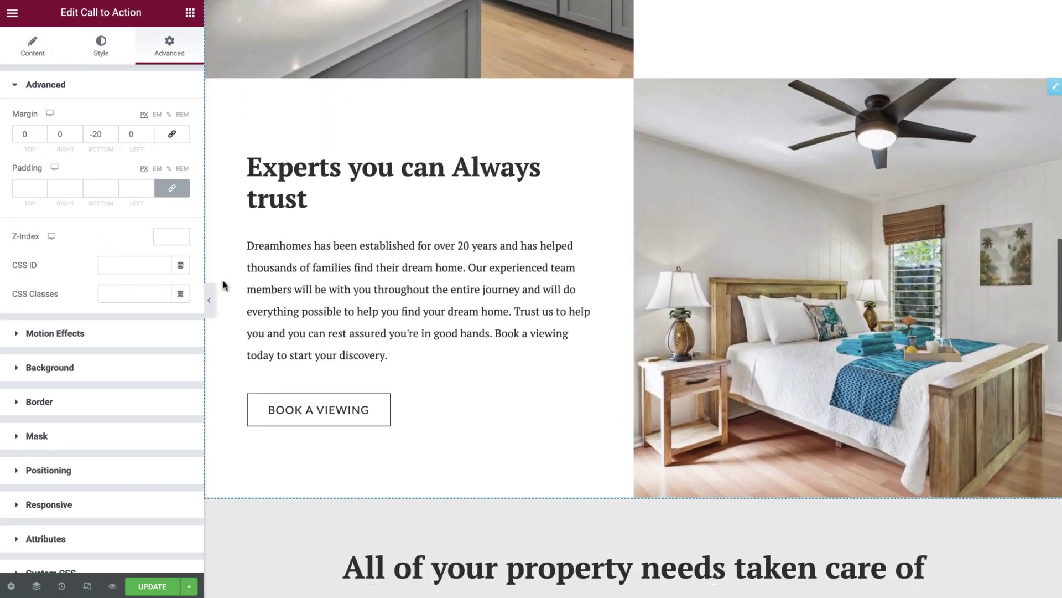
pyautogui.scroll(-8, 224, 285)
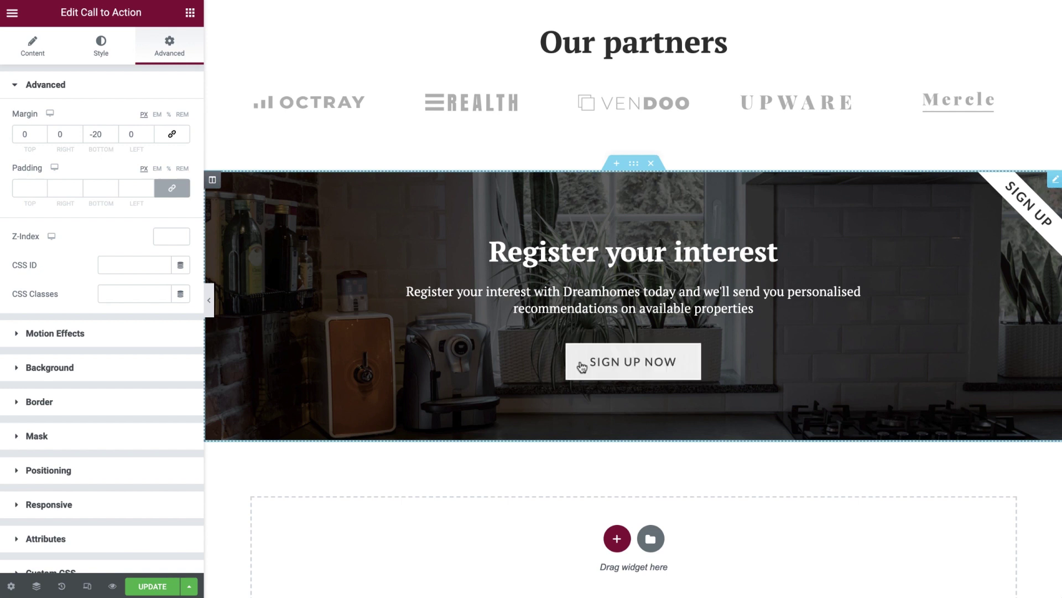
pyautogui.rightClick(389, 331)
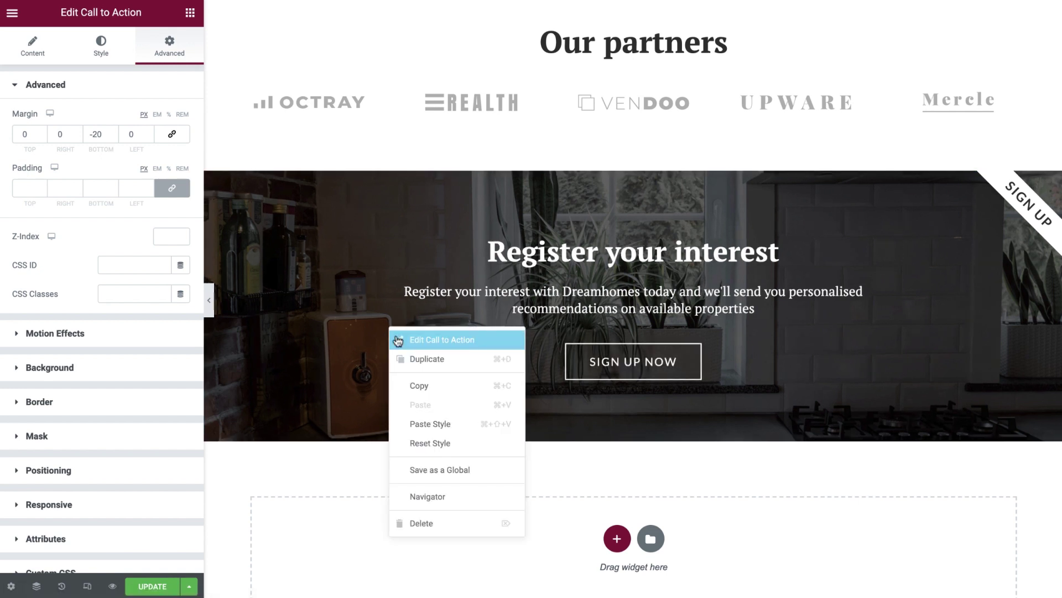
pyautogui.click(440, 523)
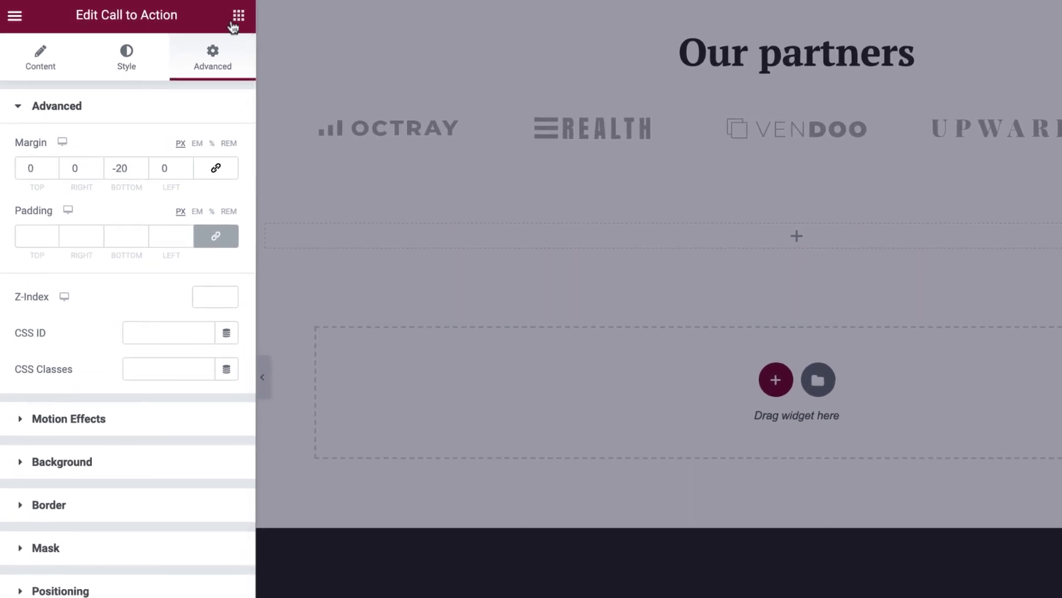
# Step: Add a Call to Action widget to the emptied section below Our partners and set its skin to Cover
pyautogui.click(238, 17)
pyautogui.write('call to ad')
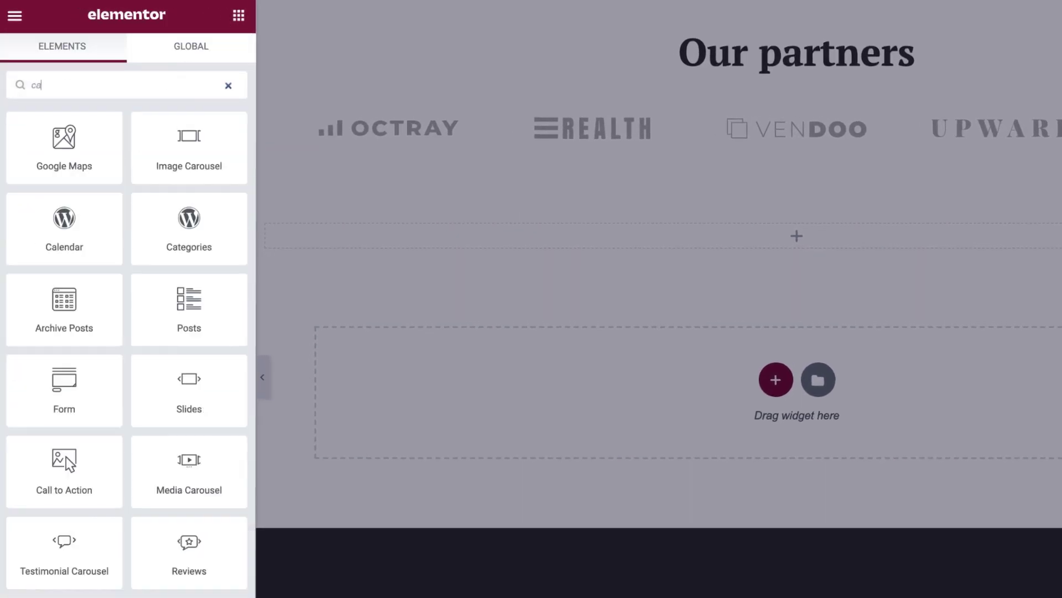
pyautogui.write('tion')
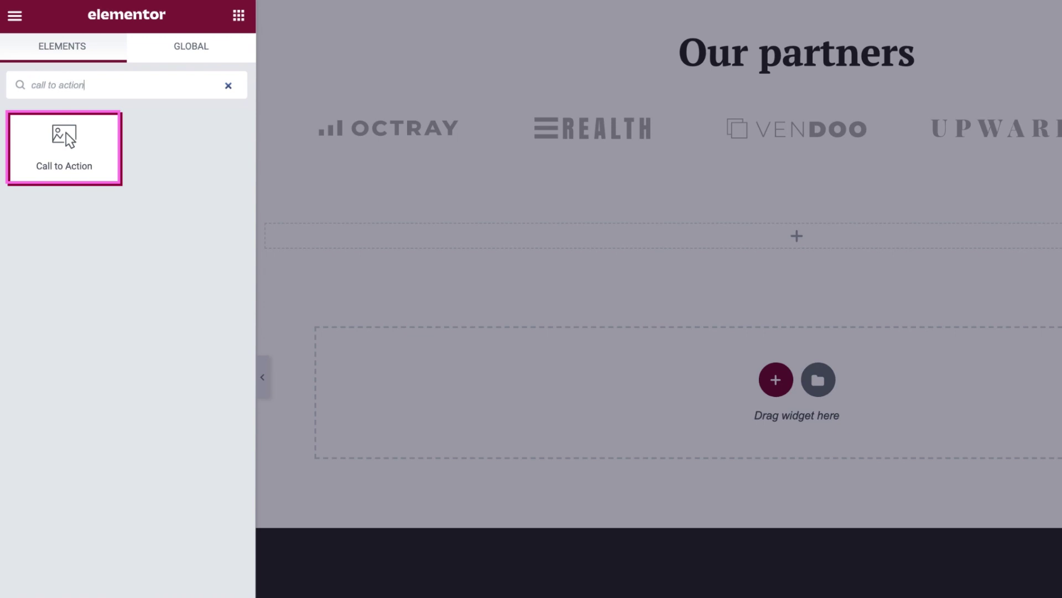
pyautogui.moveTo(111, 132); pyautogui.dragTo(389, 227)
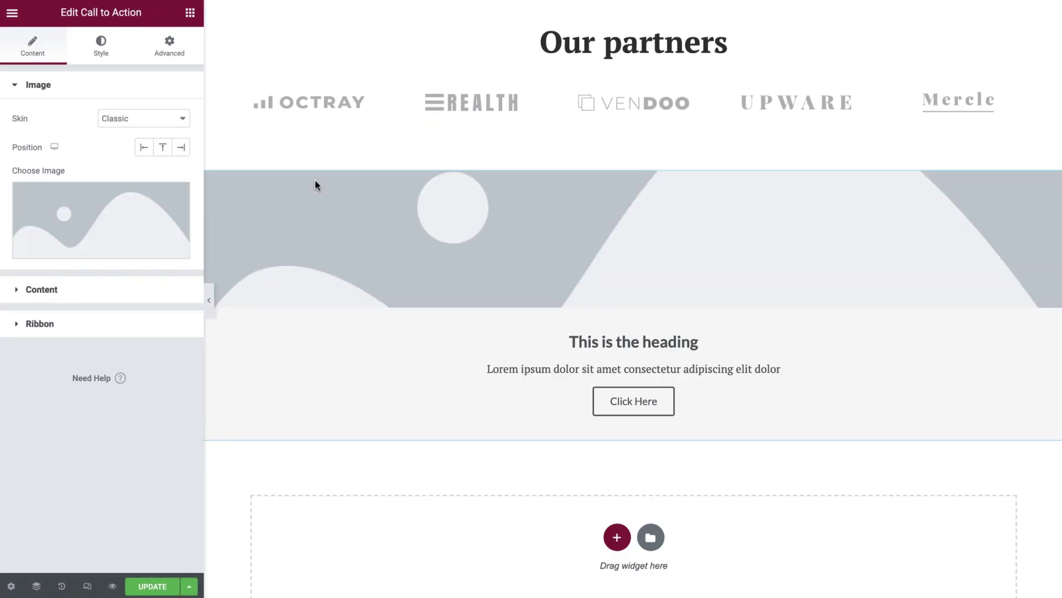
pyautogui.click(181, 119)
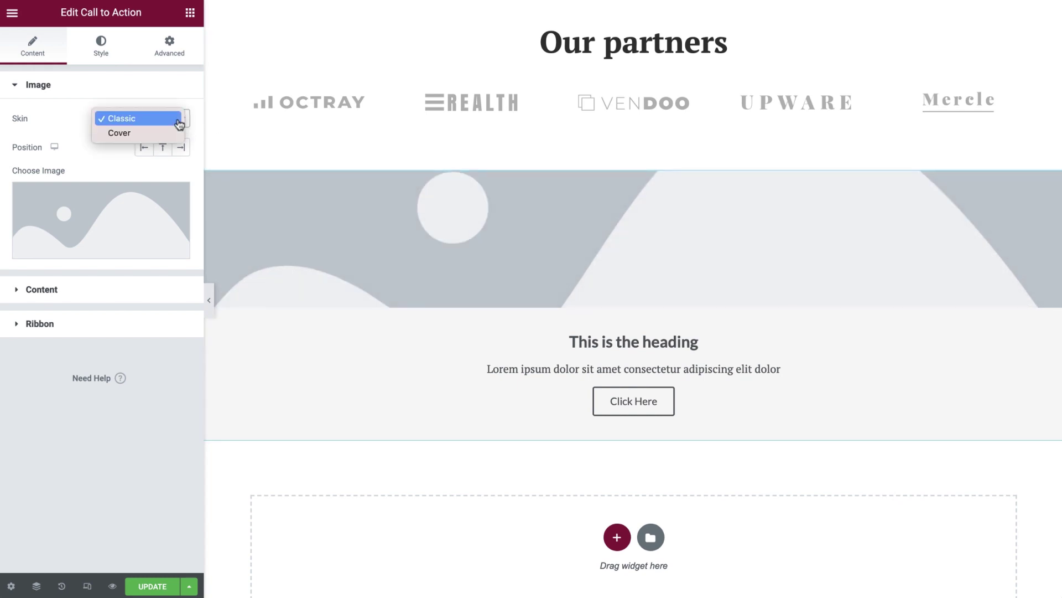
pyautogui.click(161, 133)
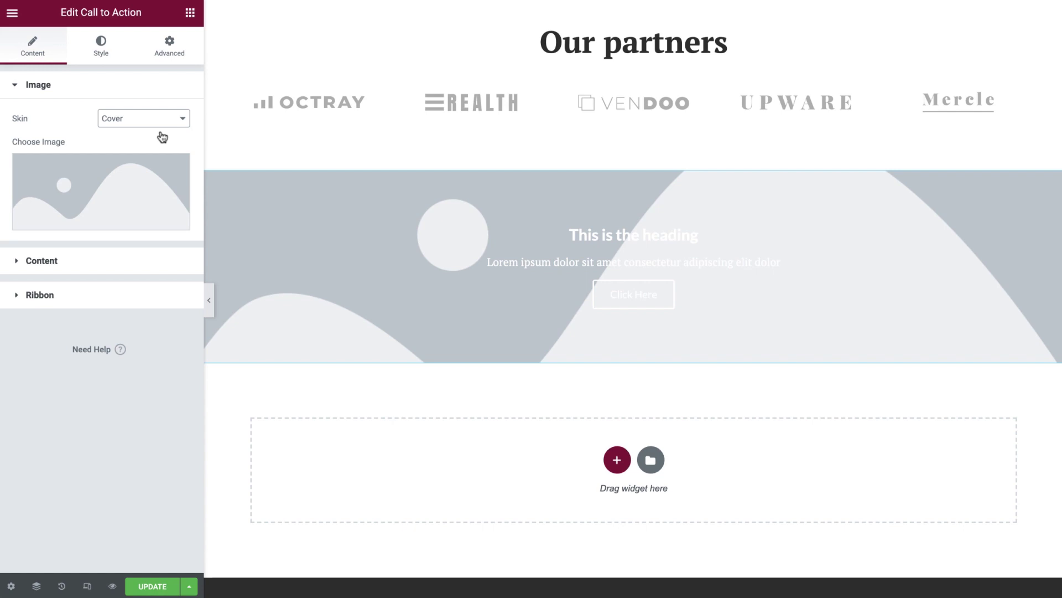
# Step: Use the "Beautiful Kitchen" photo from the media library as the widget's image, at size 2048 x 2048
pyautogui.click(126, 180)
pyautogui.click(86, 185)
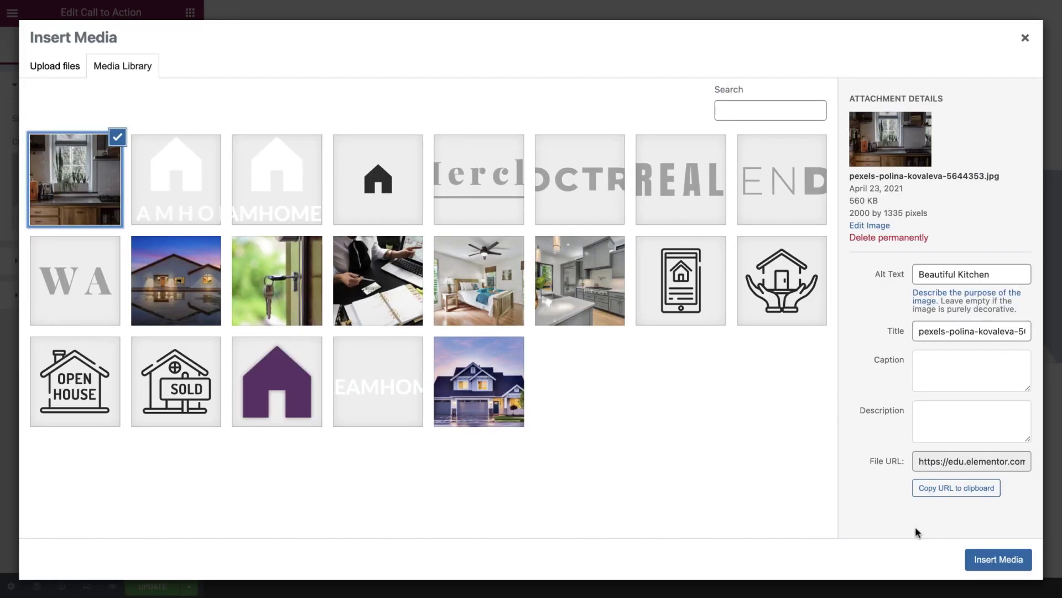
pyautogui.click(991, 558)
pyautogui.click(182, 249)
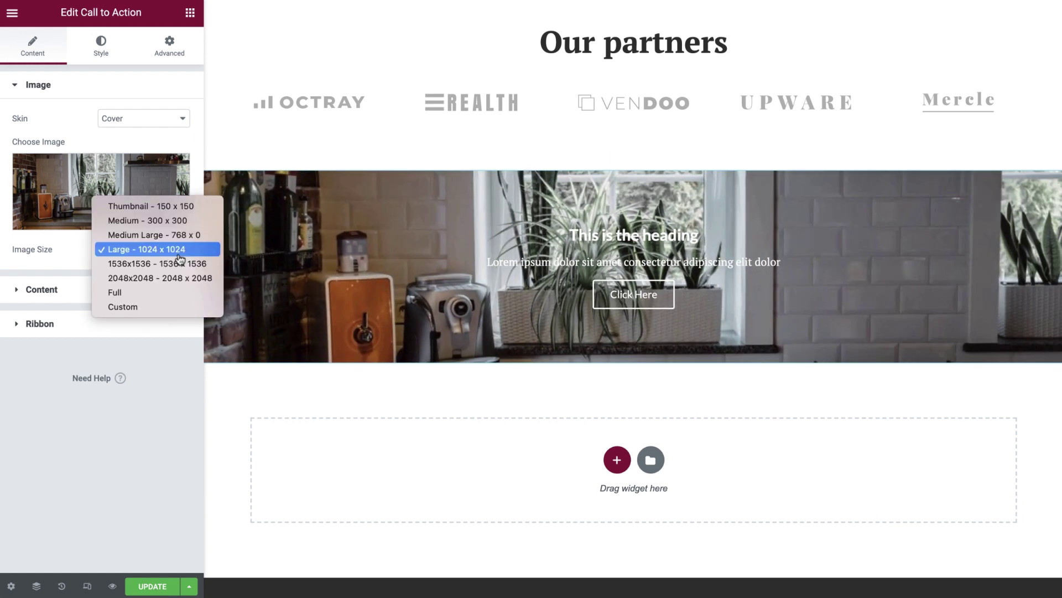
pyautogui.click(161, 279)
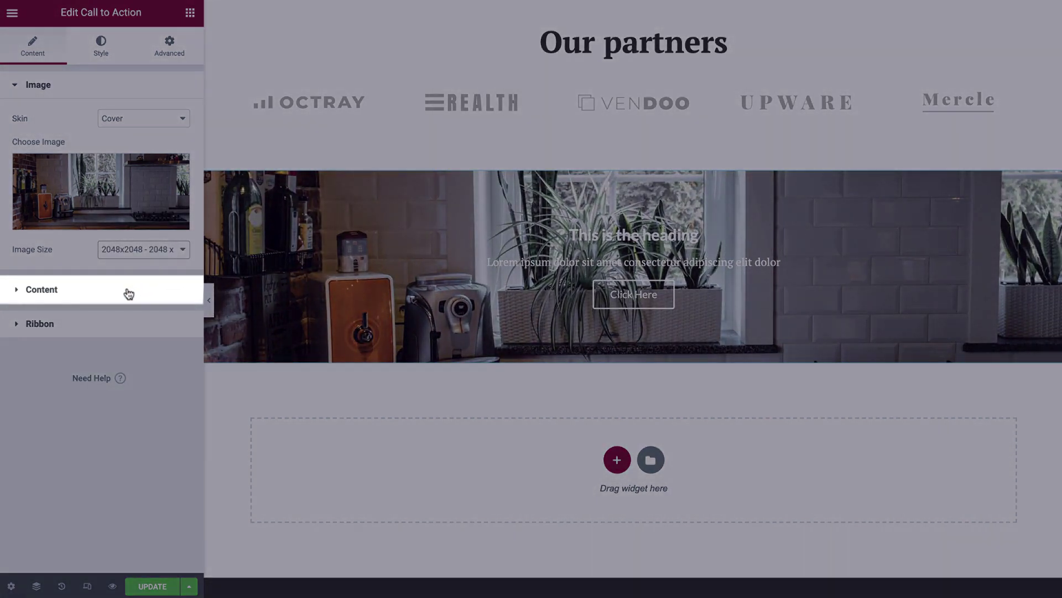
# Step: Set the title to "Register your interest" and enter the description about Dreamhomes sending personalised recommendations on available properties
pyautogui.click(121, 292)
pyautogui.tripleClick(117, 214)
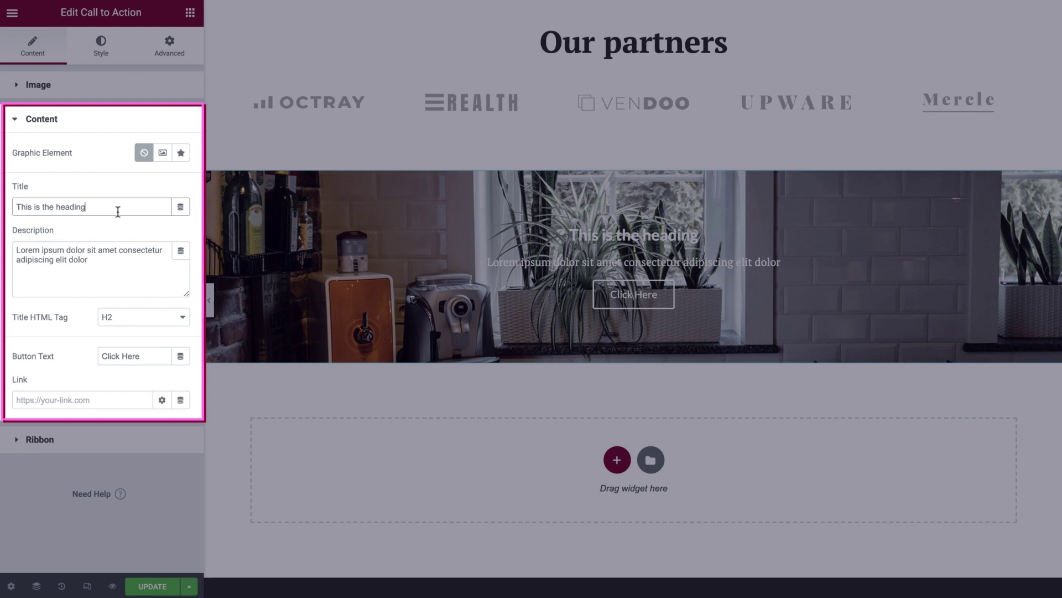
pyautogui.write('Register your interest')
pyautogui.tripleClick(110, 261)
pyautogui.write("Register your interest with Dreamhomes today and we'll send you personalised recommendations on available properties")
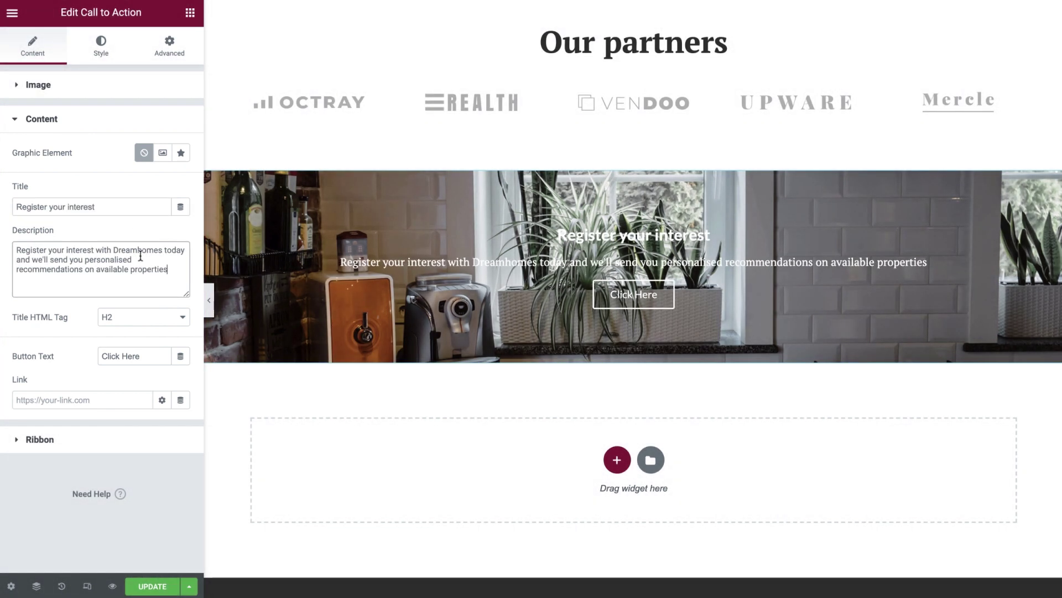
# Step: Set the title HTML tag to H4 and the button text to "Sign up now"
pyautogui.click(160, 320)
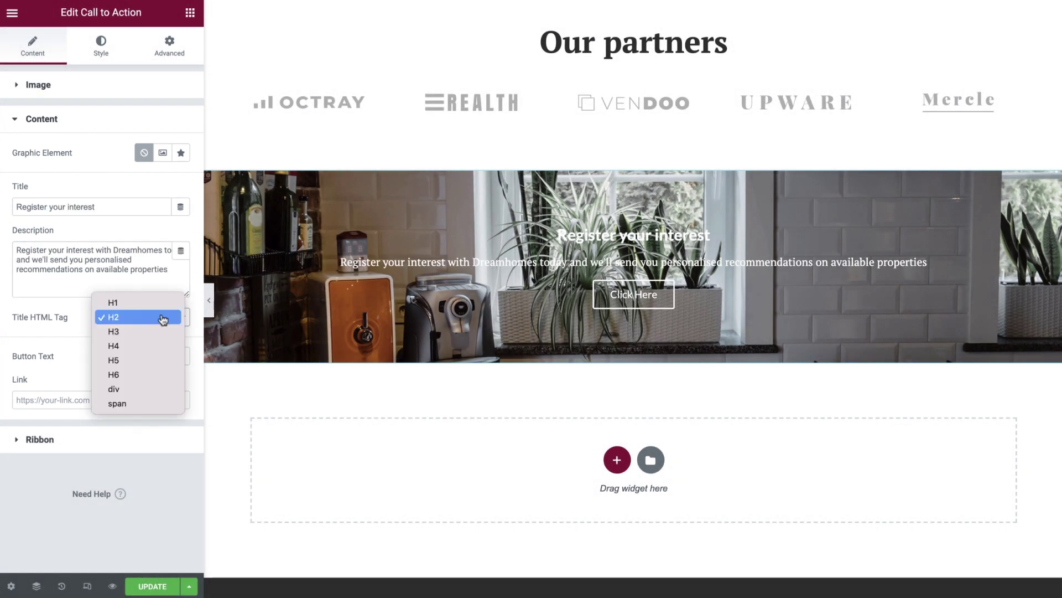
pyautogui.click(161, 346)
pyautogui.moveTo(157, 352); pyautogui.dragTo(77, 358)
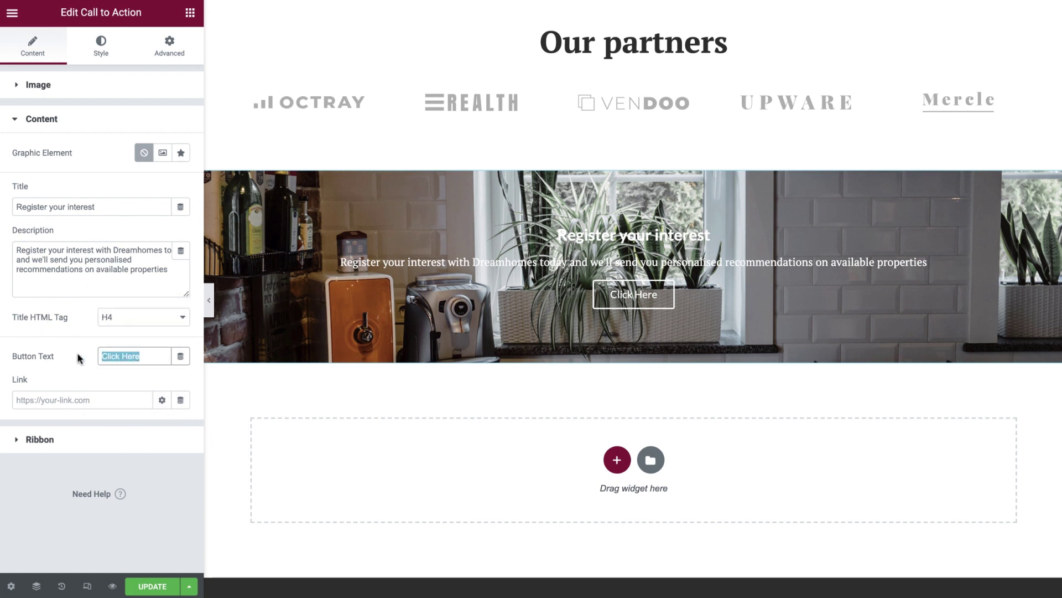
pyautogui.write('Sign up now')
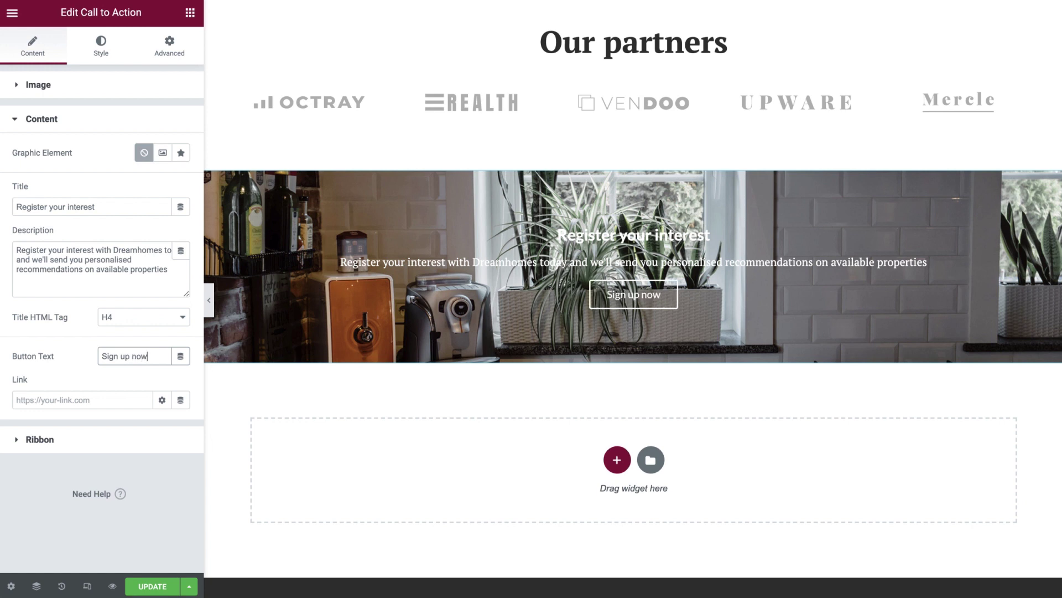
# Step: Link the button to a dynamic Popup action that opens the popup matching the search "reg"
pyautogui.click(185, 407)
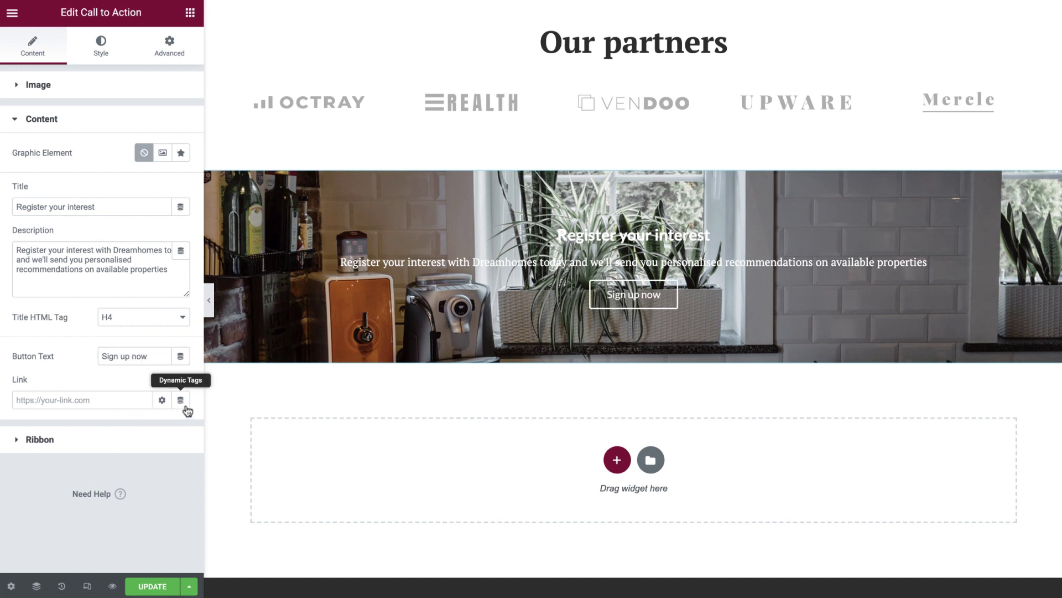
pyautogui.scroll(-3, 128, 376)
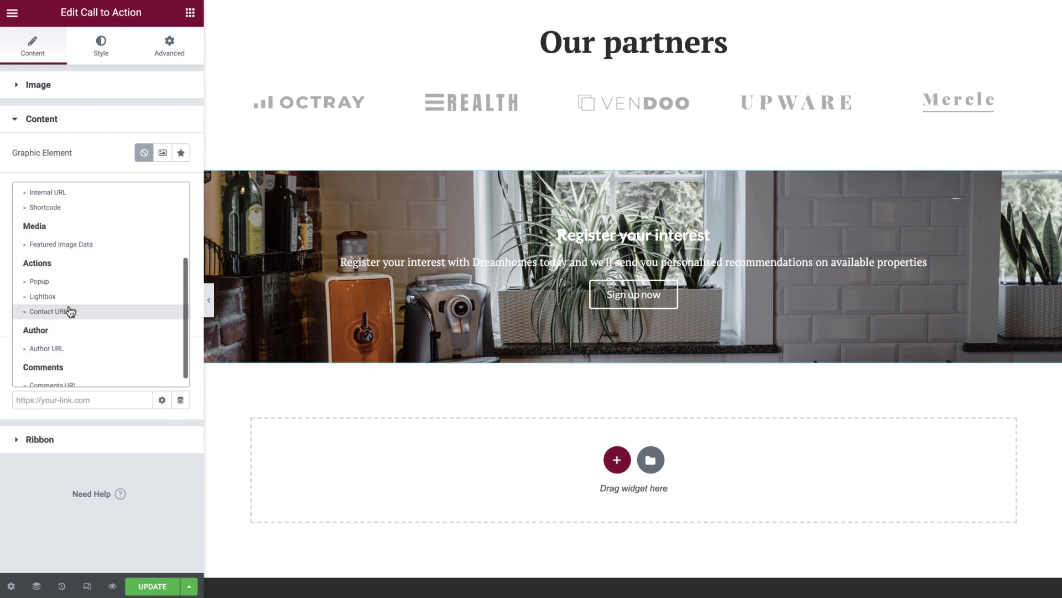
pyautogui.click(49, 286)
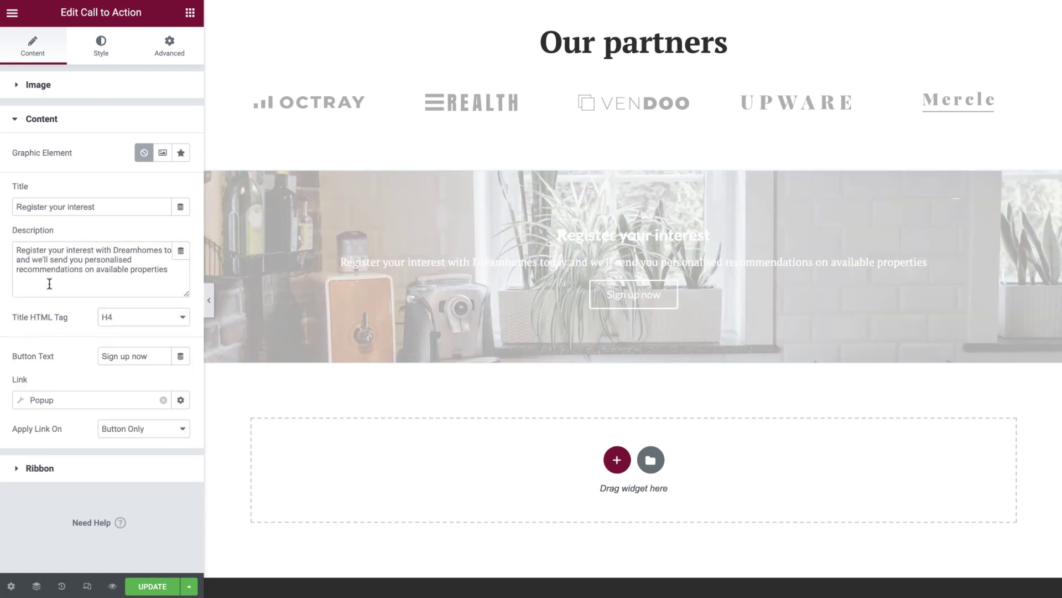
pyautogui.click(109, 404)
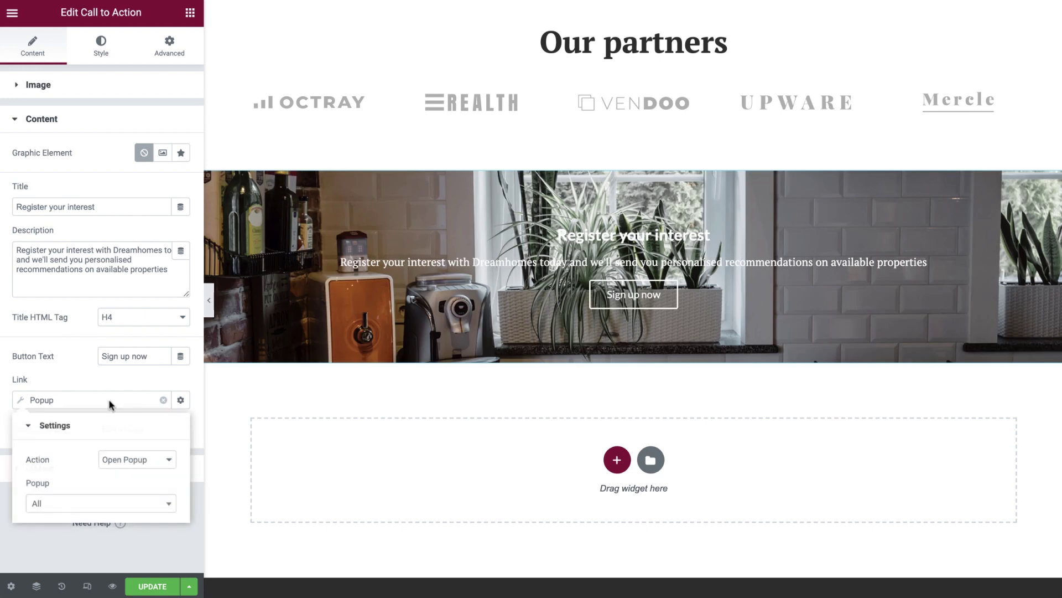
pyautogui.click(84, 504)
pyautogui.write('r')
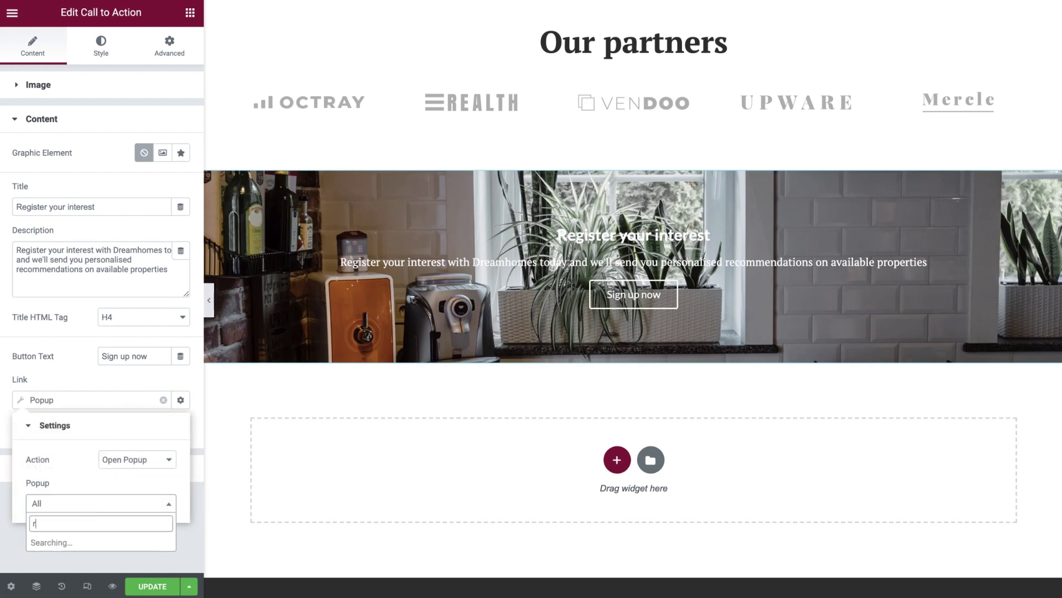
pyautogui.write('eg')
pyautogui.click(93, 541)
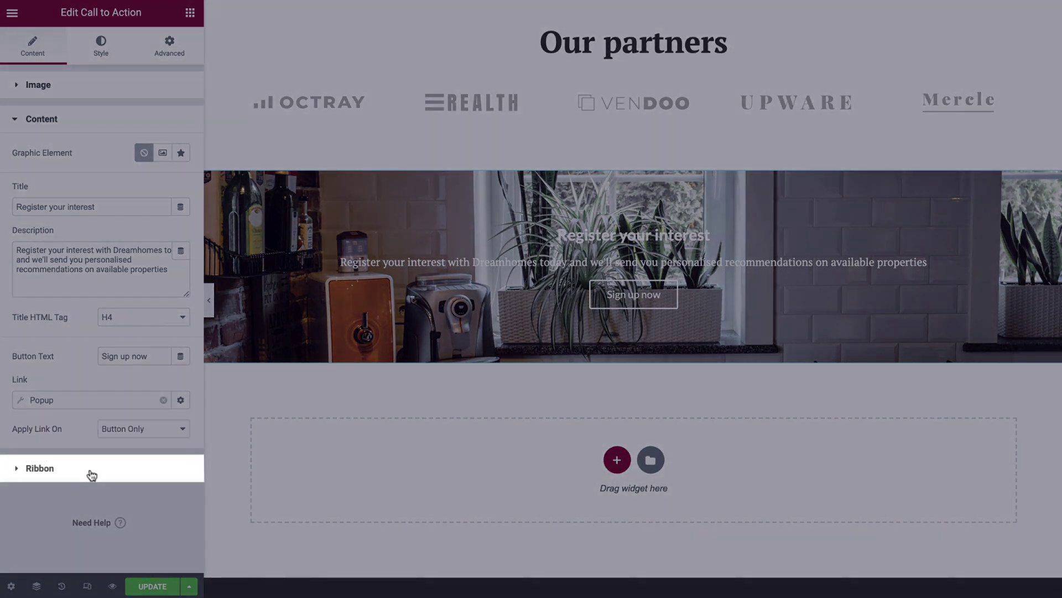
# Step: Add a ribbon titled "Sign up" to the Call to Action and position it on the right
pyautogui.click(91, 469)
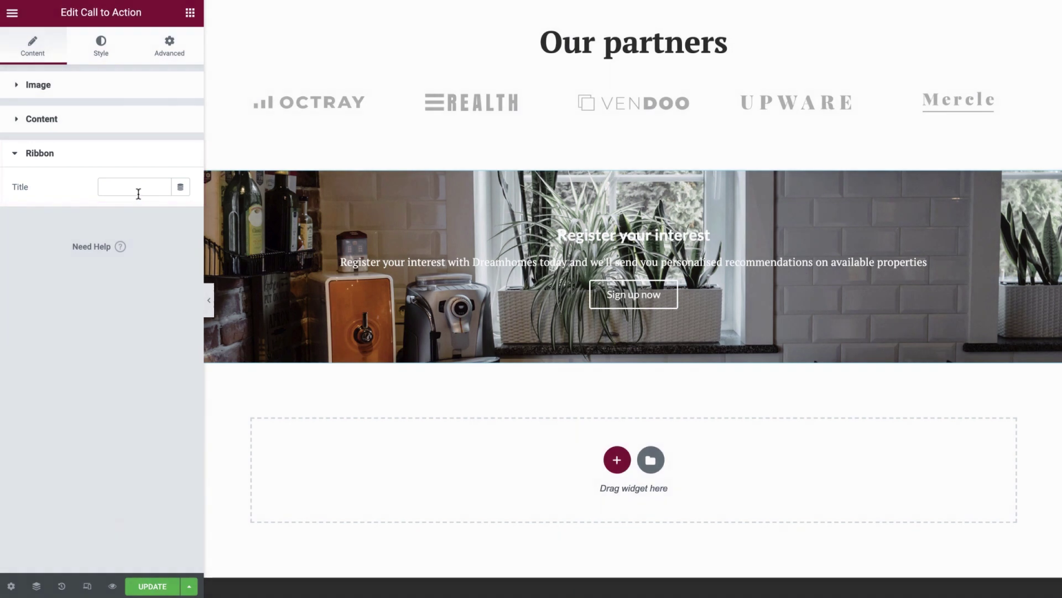
pyautogui.click(138, 191)
pyautogui.write('Sign up')
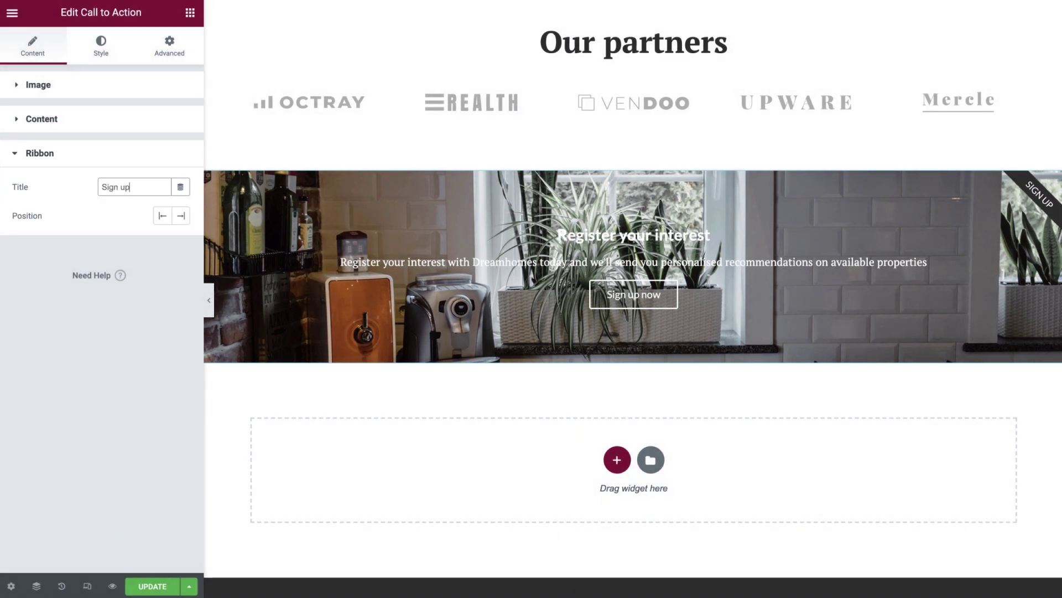
pyautogui.click(161, 215)
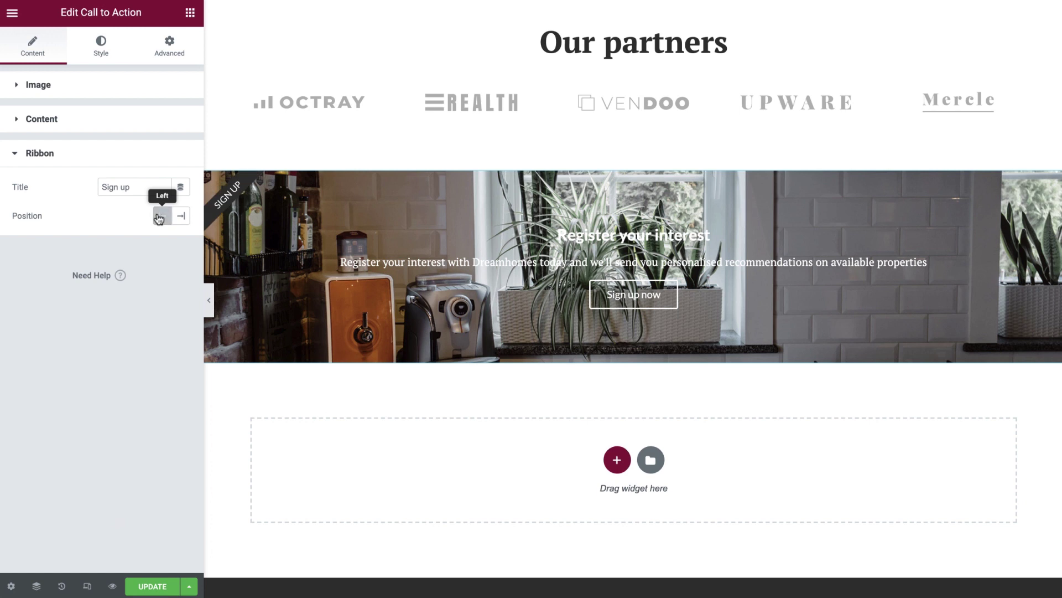
pyautogui.click(180, 218)
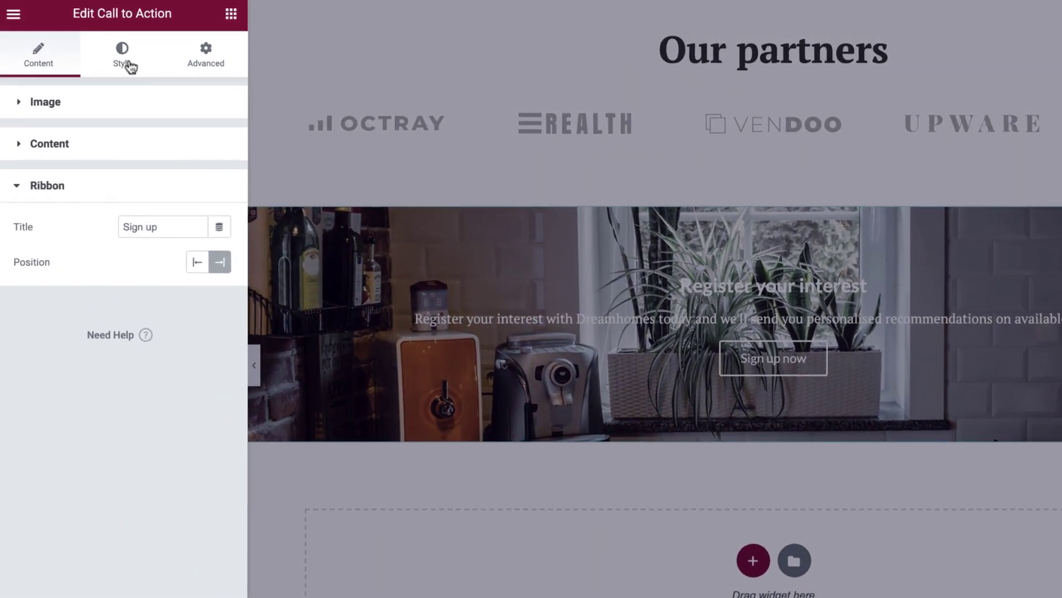
# Step: Set the Call to Action box height to 45 VH and its vertical position to Middle
pyautogui.click(129, 64)
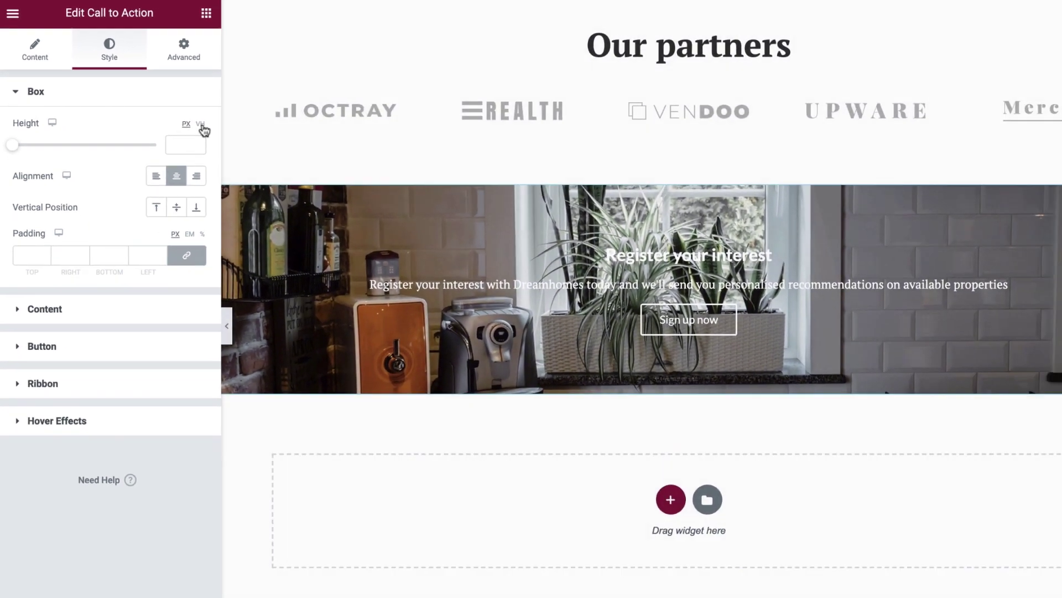
pyautogui.click(203, 160)
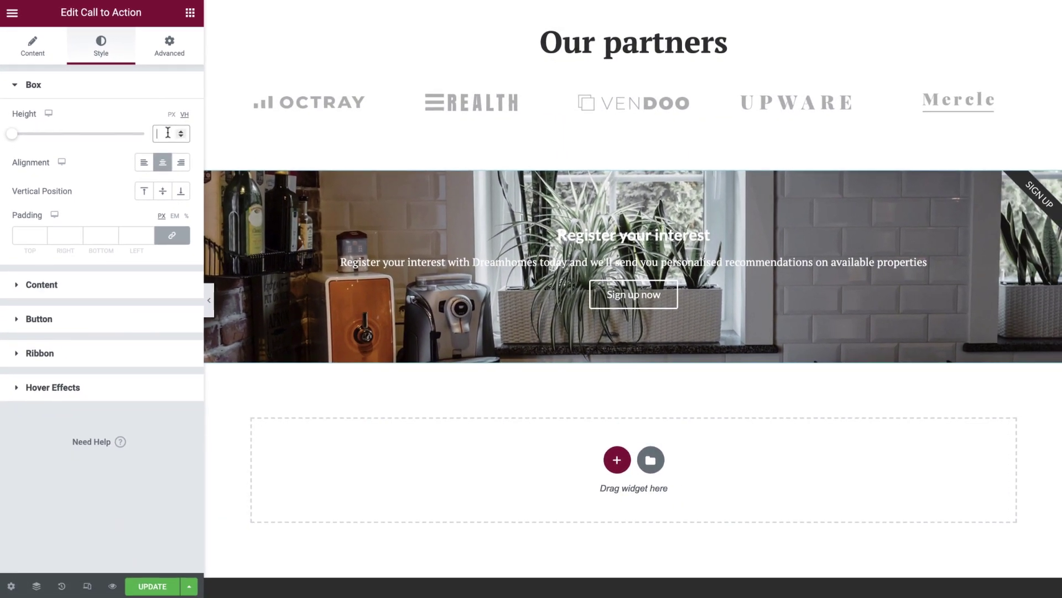
pyautogui.write('45')
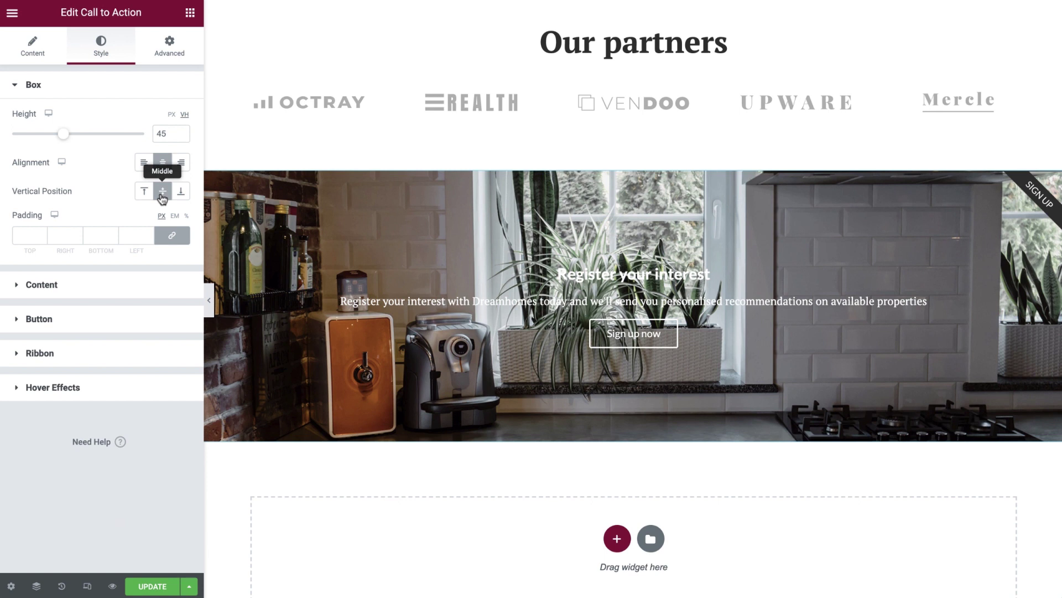
pyautogui.click(163, 191)
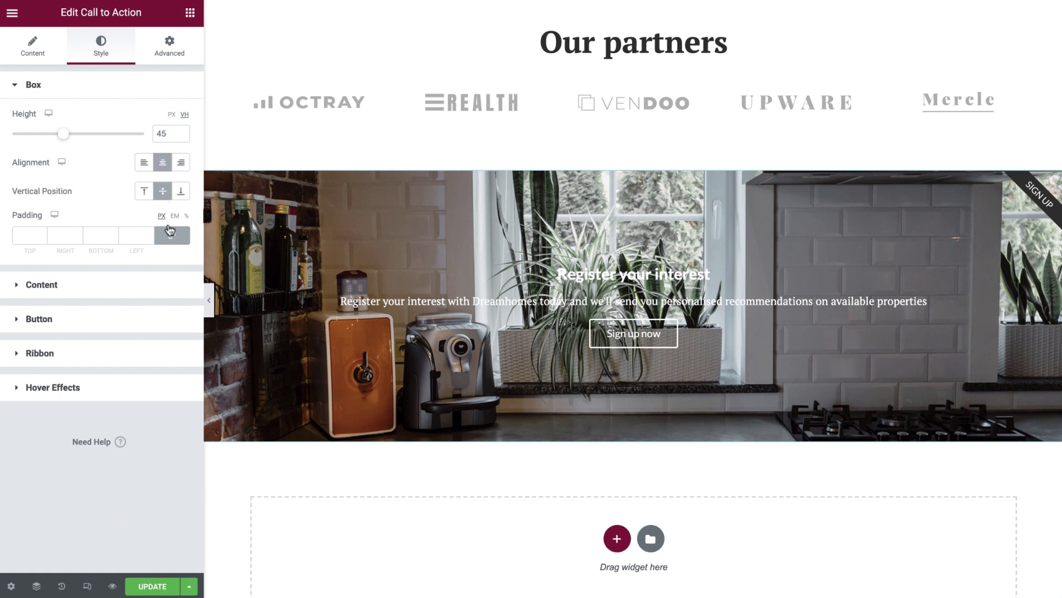
# Step: Unlink the Call to Action box padding values and set the right and left padding to 15%
pyautogui.click(172, 235)
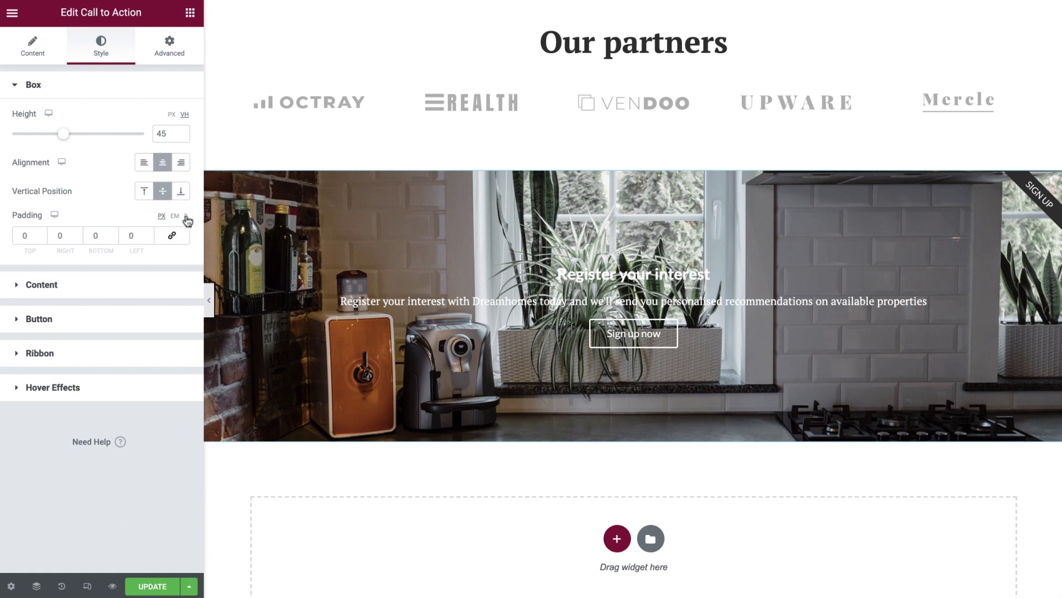
pyautogui.click(187, 215)
pyautogui.click(57, 237)
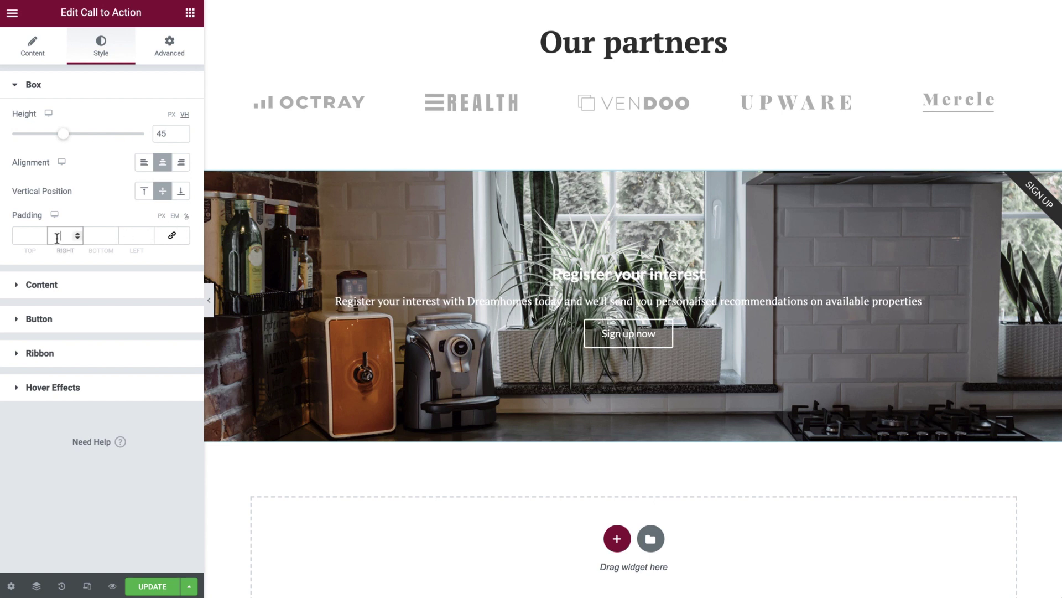
pyautogui.write('15')
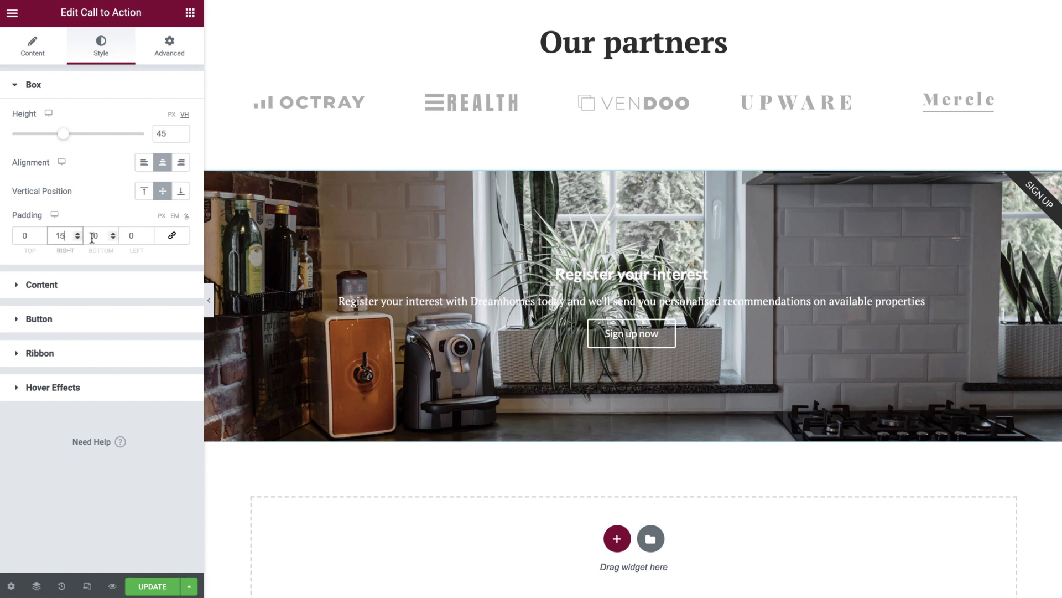
pyautogui.doubleClick(123, 237)
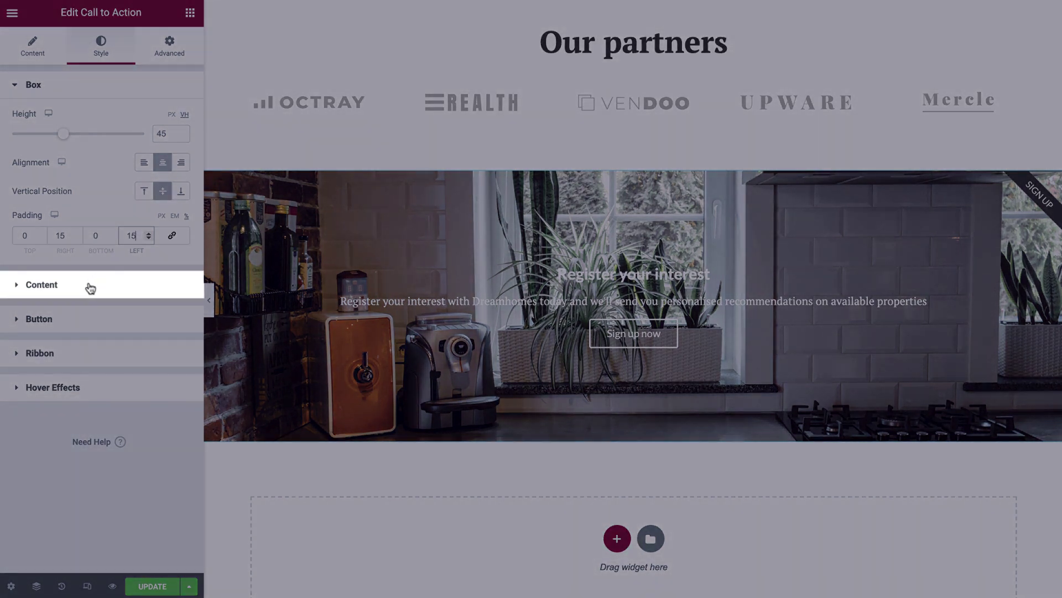
# Step: Apply a new typography to the Call to Action title and set its spacing to 10
pyautogui.click(88, 286)
pyautogui.click(162, 172)
pyautogui.click(162, 173)
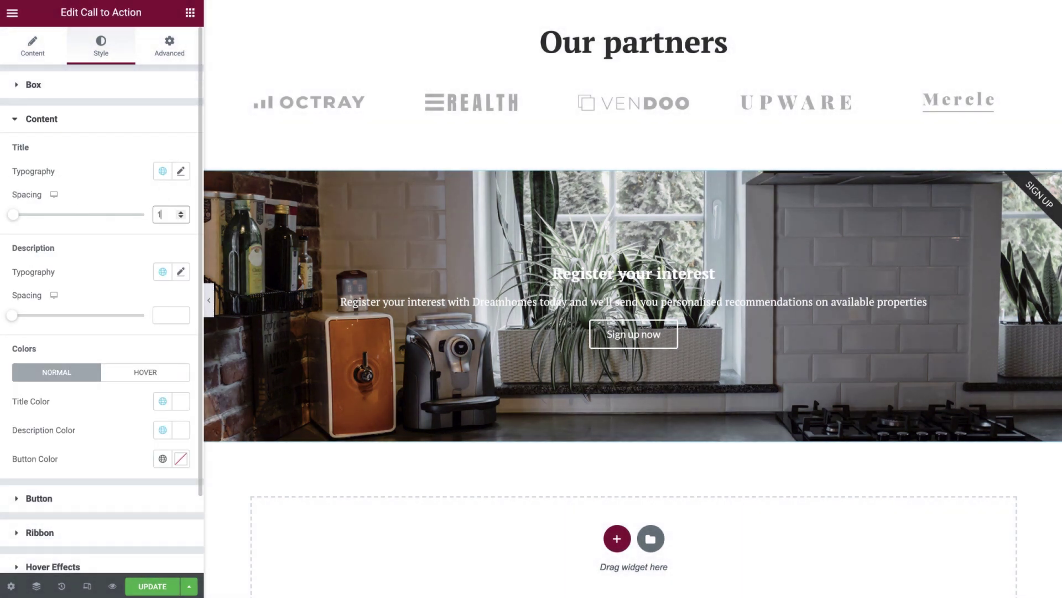
# Step: Apply a new typography to the description and set its spacing to 30
pyautogui.click(161, 272)
pyautogui.click(161, 272)
pyautogui.click(166, 315)
pyautogui.write('30')
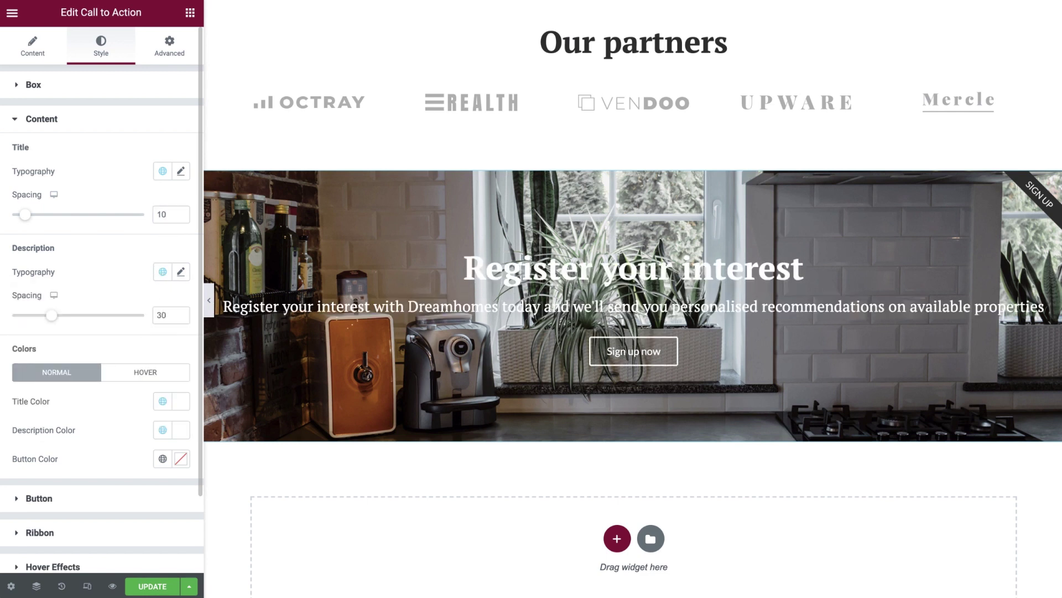
# Step: Set the title and description colors to the white global color and show their hover color settings
pyautogui.scroll(-1, 163, 396)
pyautogui.click(163, 396)
pyautogui.click(107, 370)
pyautogui.click(163, 425)
pyautogui.click(120, 389)
pyautogui.click(142, 373)
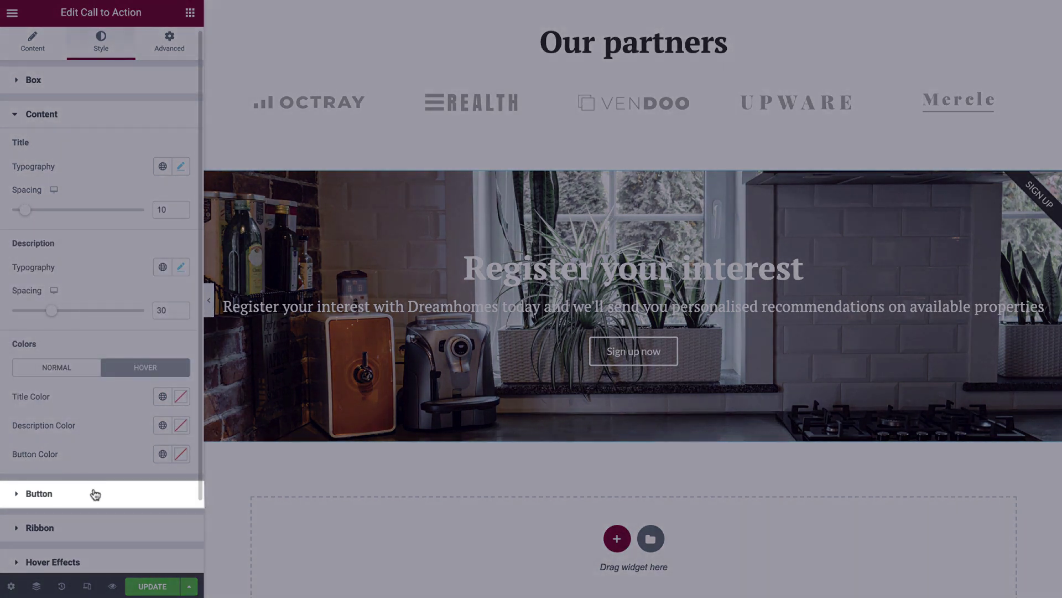
# Step: Set the Call to Action button's size to Large
pyautogui.click(93, 493)
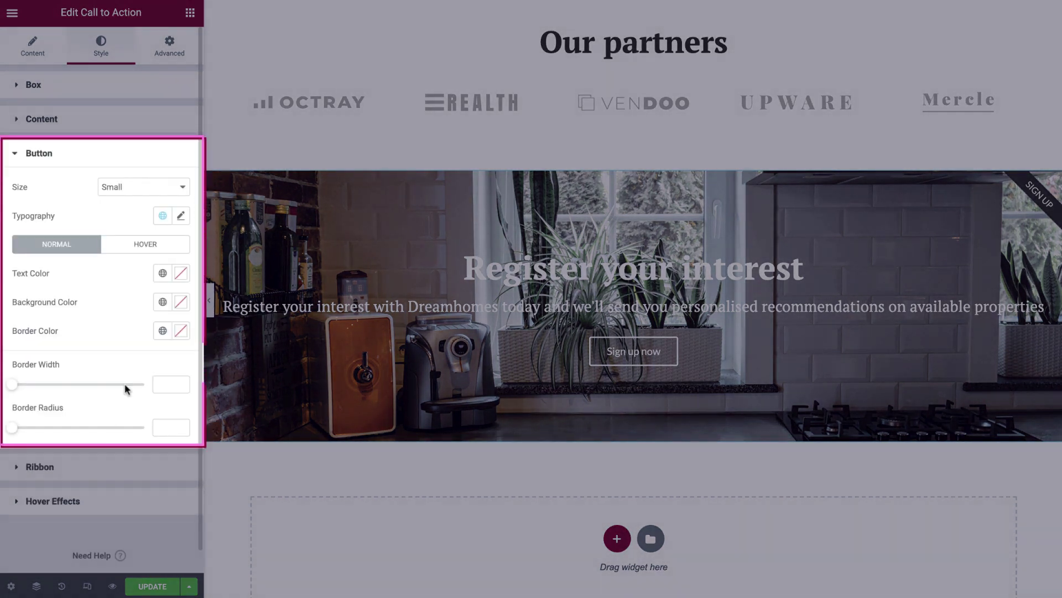
pyautogui.click(143, 186)
pyautogui.click(138, 215)
# Step: Set the button typography to size 1.2 EM, Uppercase transform and letter spacing 2
pyautogui.click(180, 215)
pyautogui.click(142, 304)
pyautogui.click(158, 323)
pyautogui.write('1.2')
pyautogui.click(138, 380)
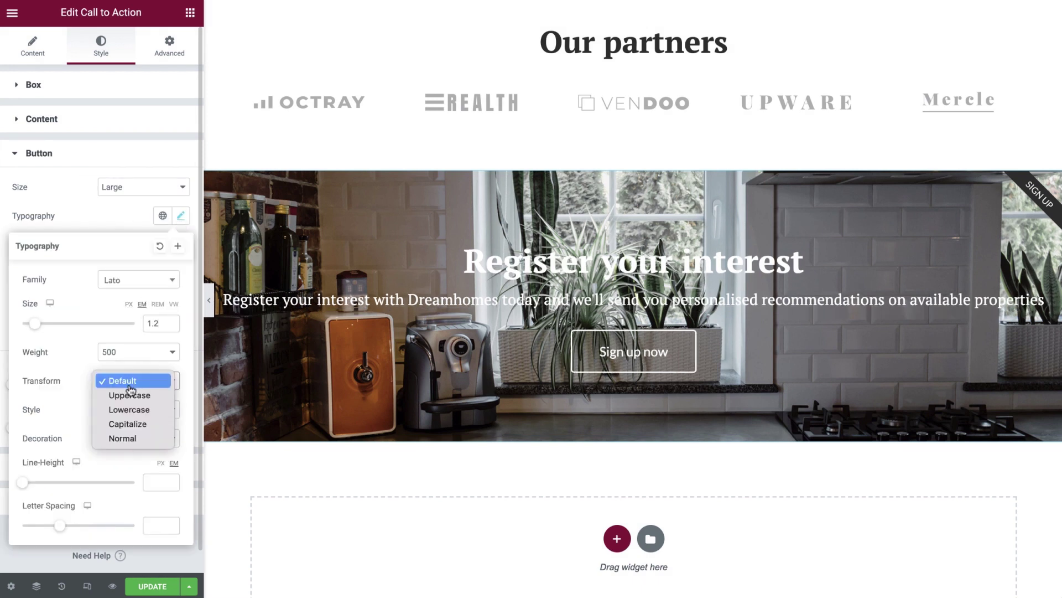
pyautogui.click(131, 392)
pyautogui.click(147, 525)
pyautogui.write('2')
pyautogui.click(114, 221)
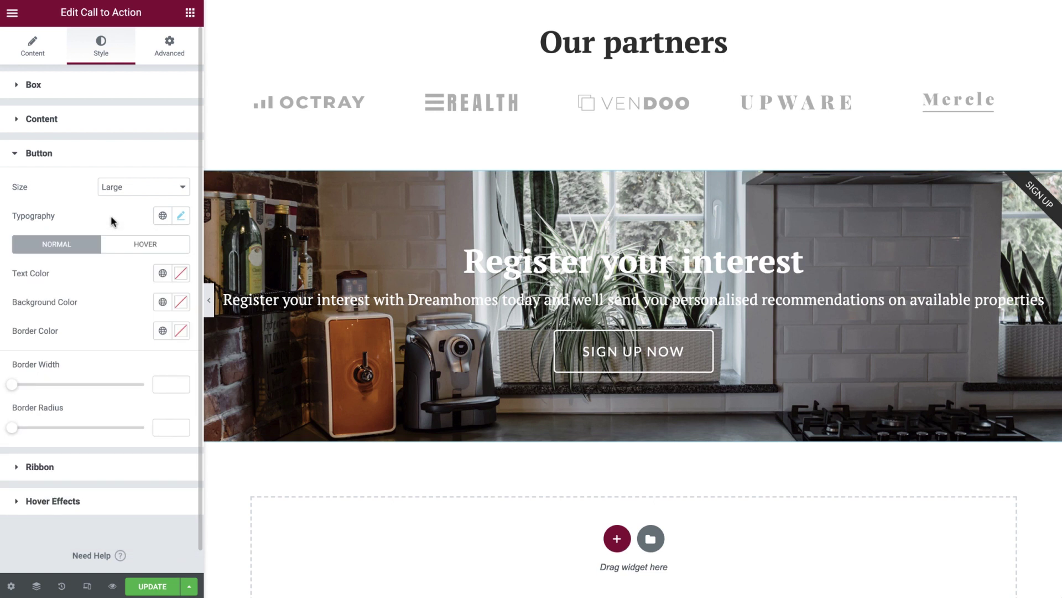
# Step: Assign global colors to the button's normal state: White text, Transparent background and White border
pyautogui.click(163, 273)
pyautogui.click(86, 480)
pyautogui.click(162, 302)
pyautogui.click(118, 364)
pyautogui.click(163, 330)
pyautogui.click(83, 537)
# Step: Assign global colors to the button's hover state: Primary text, White background and White border
pyautogui.click(145, 244)
pyautogui.click(162, 273)
pyautogui.click(123, 357)
pyautogui.click(162, 302)
pyautogui.click(83, 509)
pyautogui.click(162, 331)
pyautogui.click(85, 536)
# Step: Set the button's border width to 2 and its border radius to 0
pyautogui.click(160, 384)
pyautogui.write('2')
pyautogui.click(160, 427)
pyautogui.write('0')
# Step: Style the ribbon with the White global background, Primary text color and a distance of 50
pyautogui.click(148, 466)
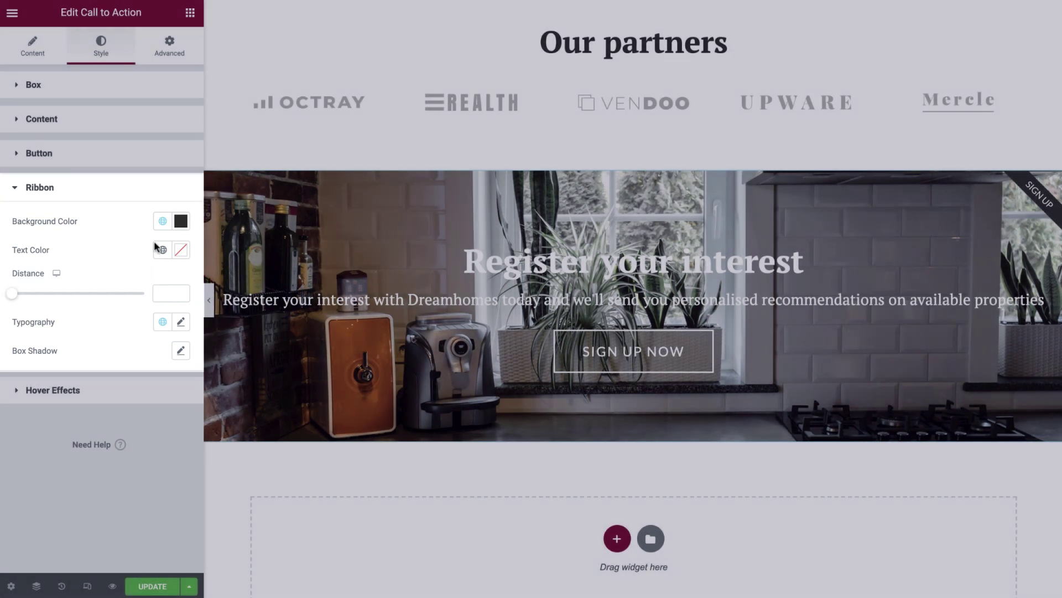
pyautogui.click(163, 221)
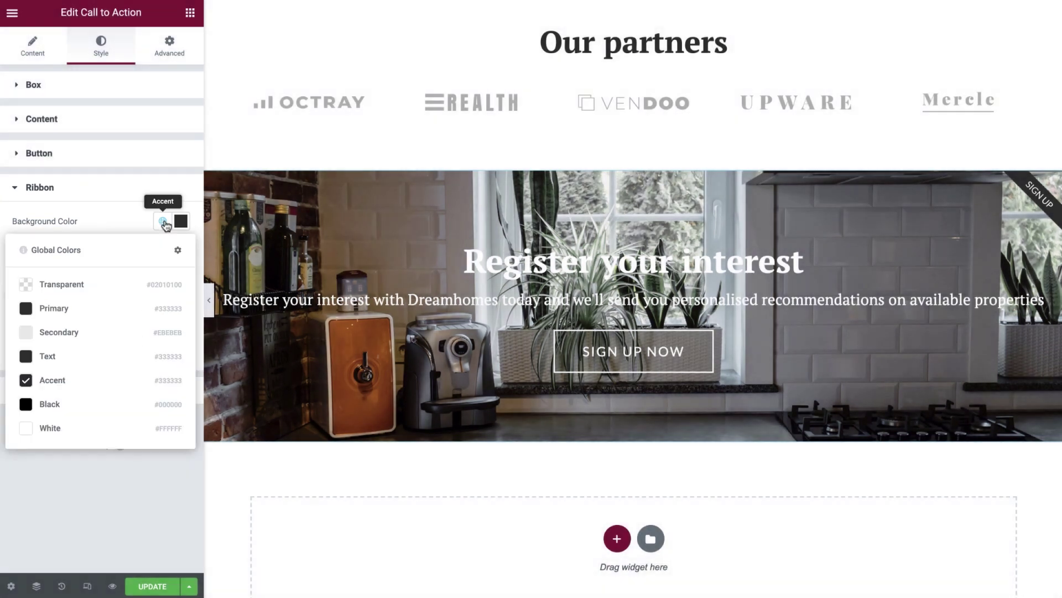
pyautogui.click(104, 428)
pyautogui.click(163, 250)
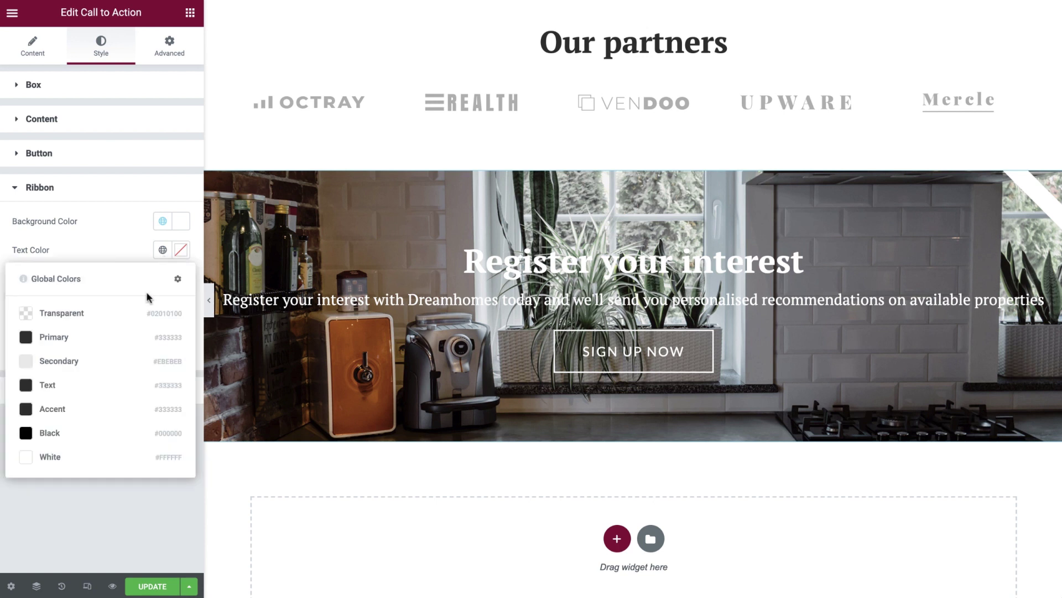
pyautogui.click(114, 338)
pyautogui.click(166, 293)
pyautogui.write('50')
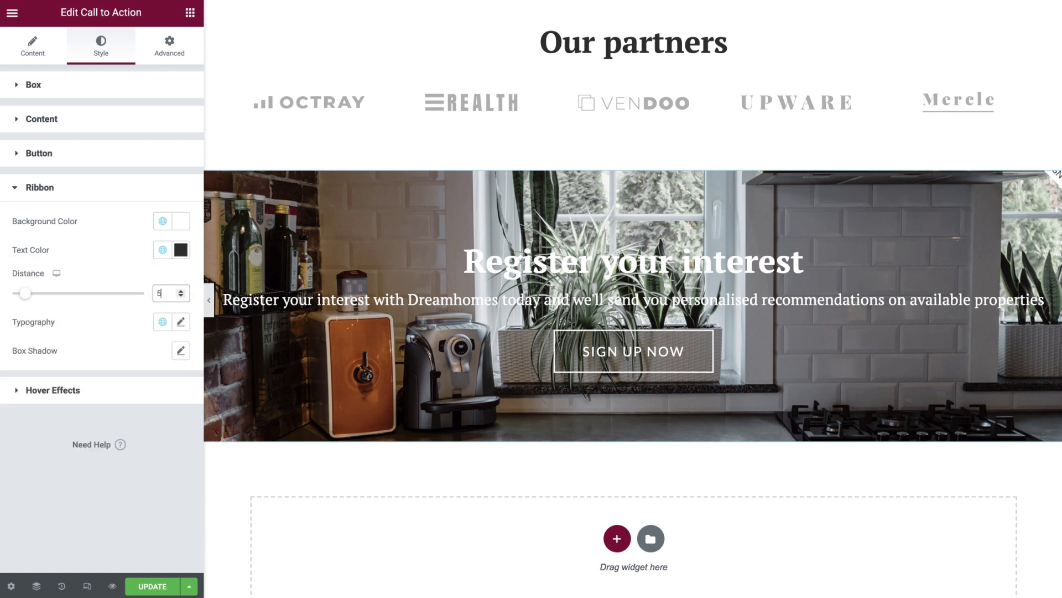
# Step: Set the ribbon typography to size 1.2 EM, weight 600 and letter spacing 2
pyautogui.click(181, 321)
pyautogui.click(154, 425)
pyautogui.write('1.2')
pyautogui.click(138, 457)
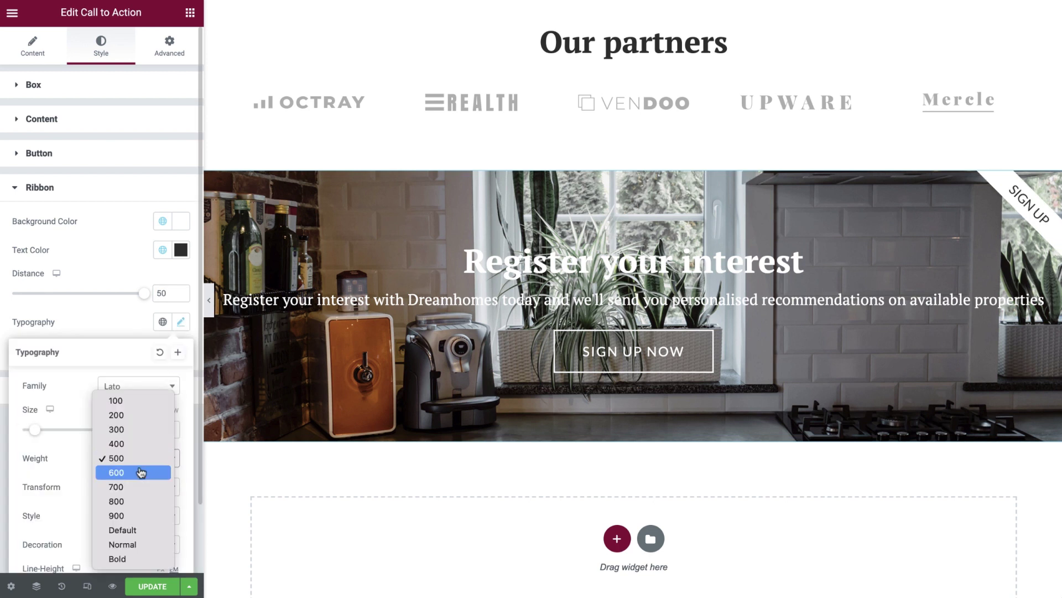
pyautogui.click(142, 472)
pyautogui.scroll(-2, 138, 498)
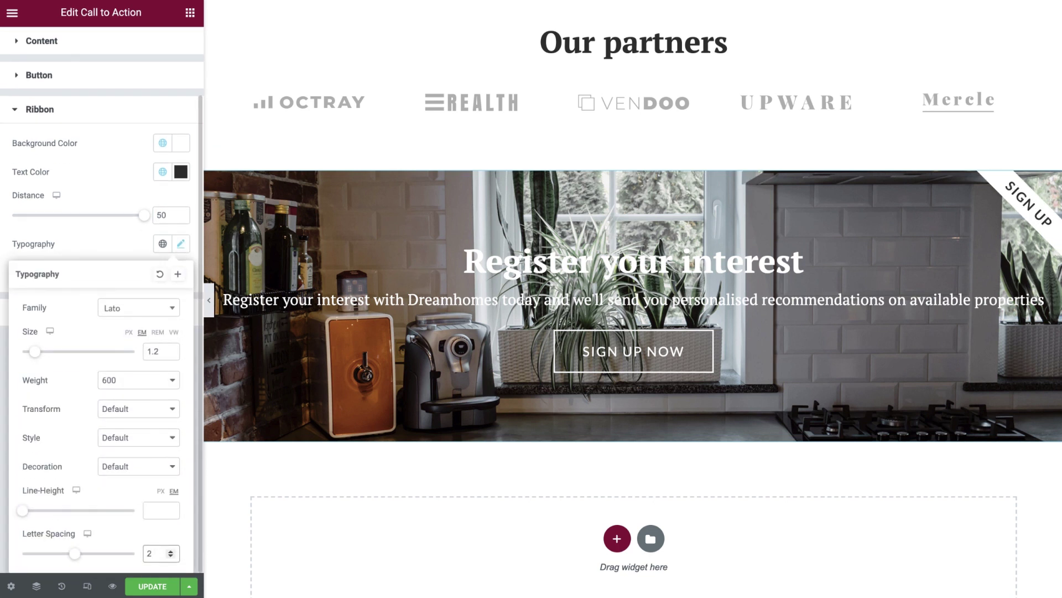
pyautogui.click(116, 253)
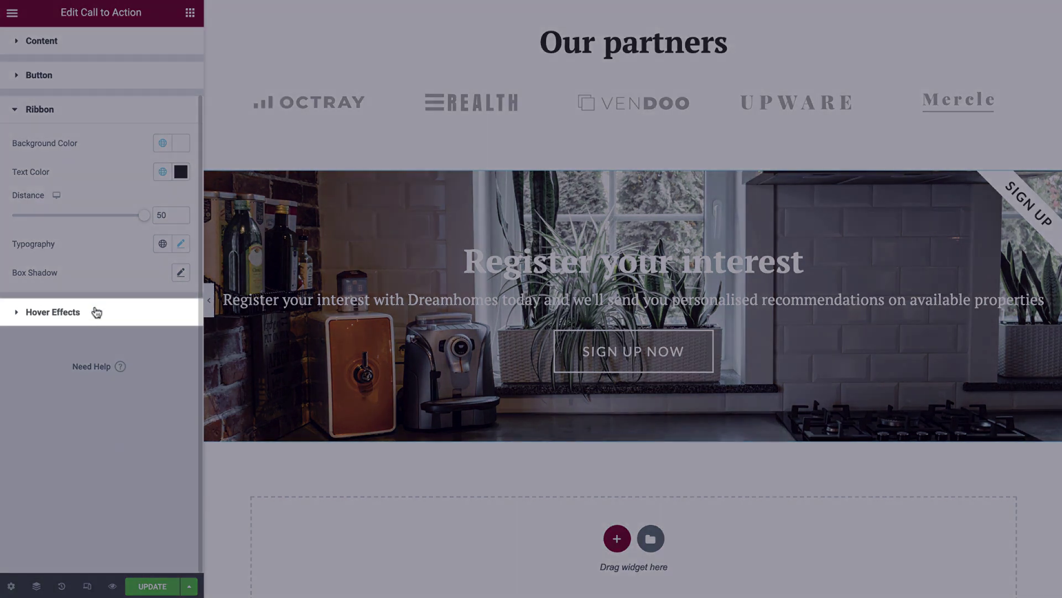
# Step: Set the content hover animation of the Call to Action to Shrink
pyautogui.click(95, 312)
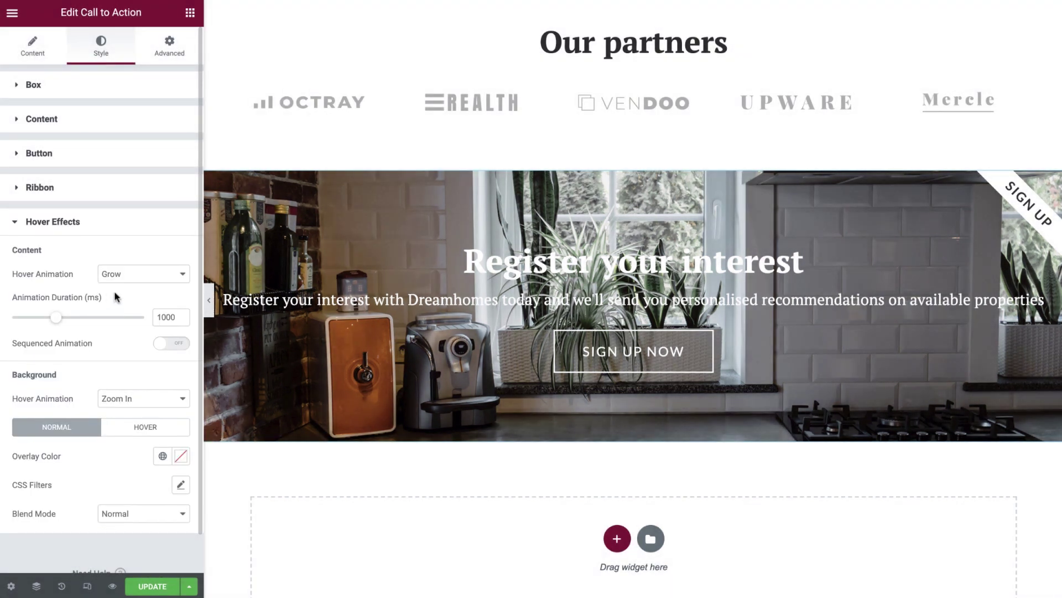
pyautogui.click(132, 274)
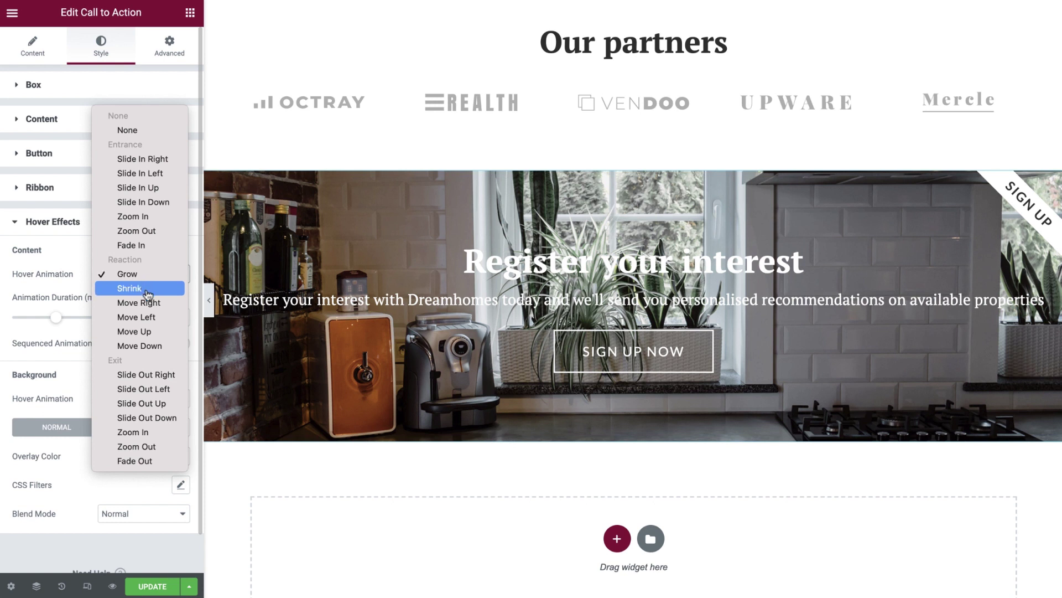
pyautogui.click(147, 289)
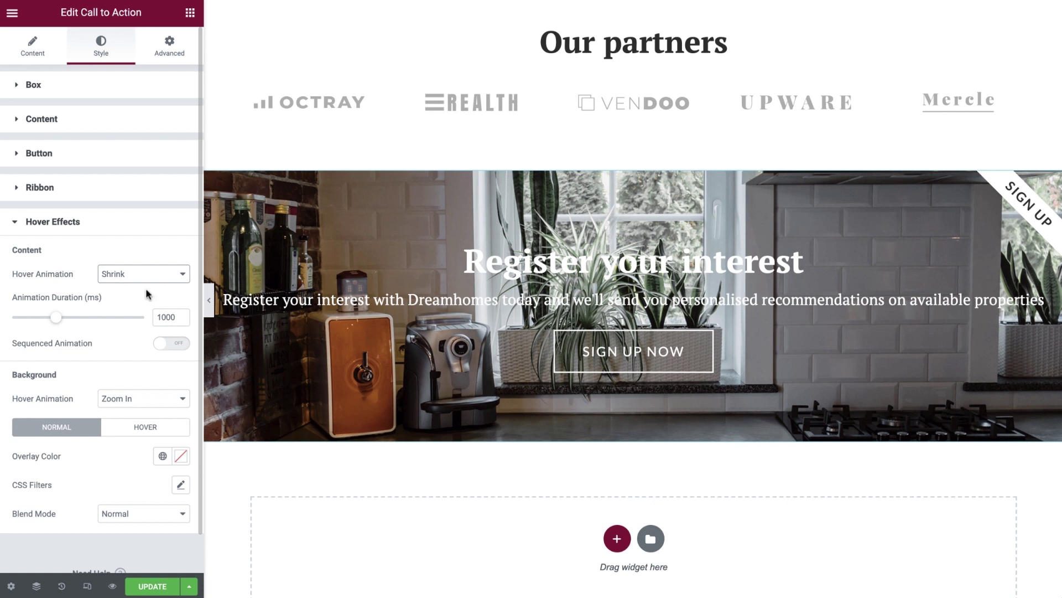
# Step: Try Sequenced Animation on the block's content, checking it in the page preview
pyautogui.click(170, 345)
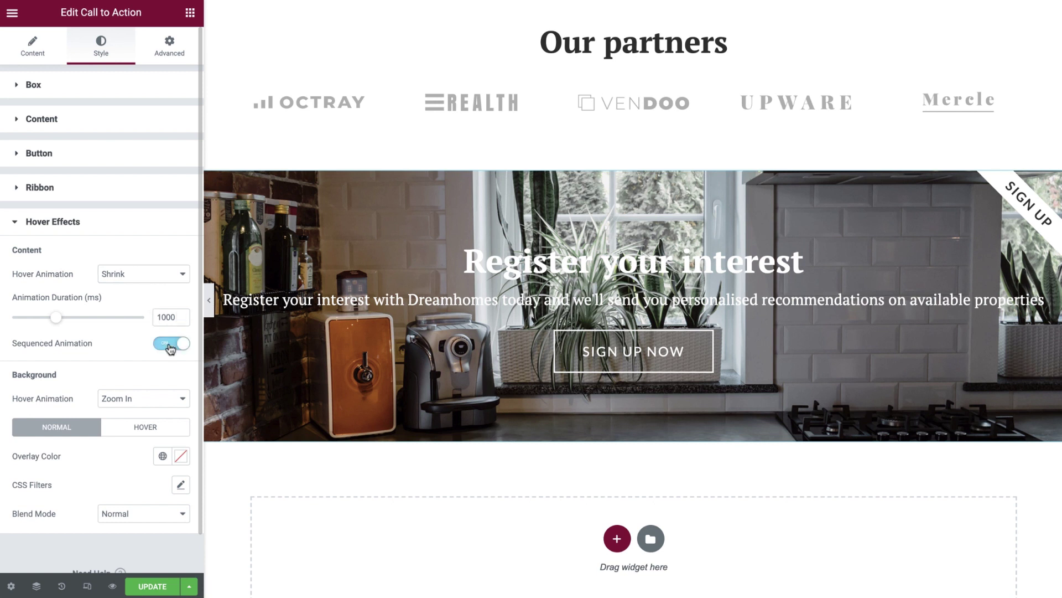
pyautogui.hotkey('ctrl', 'p')
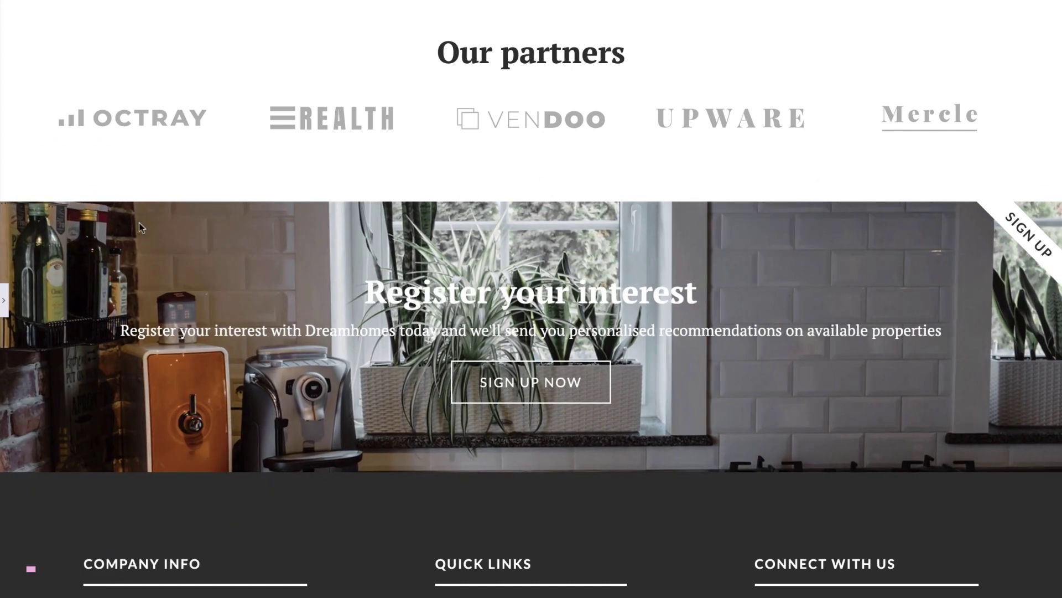
pyautogui.hotkey('ctrl', 'p')
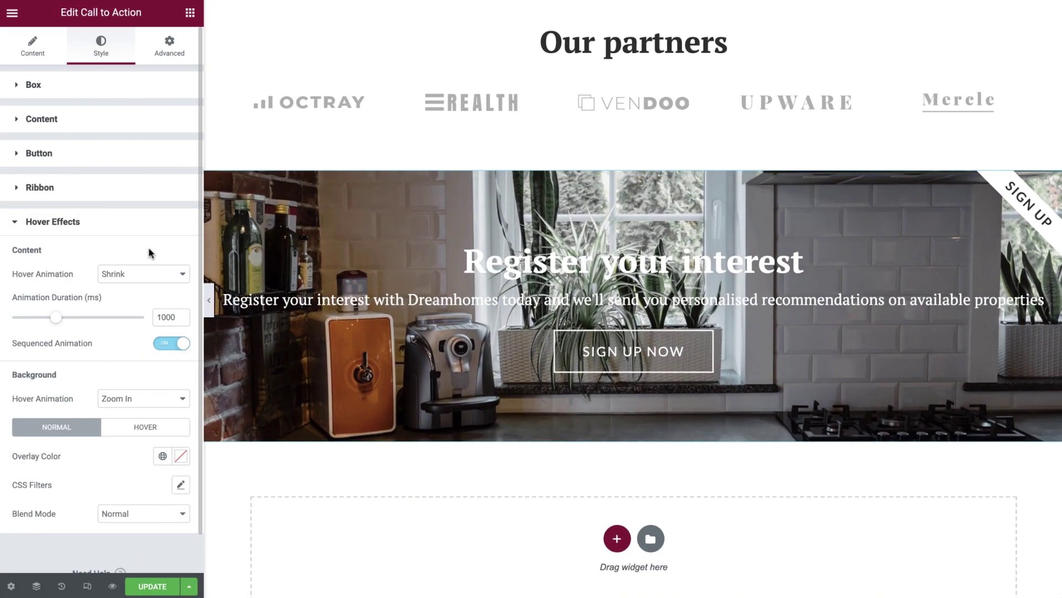
pyautogui.click(171, 344)
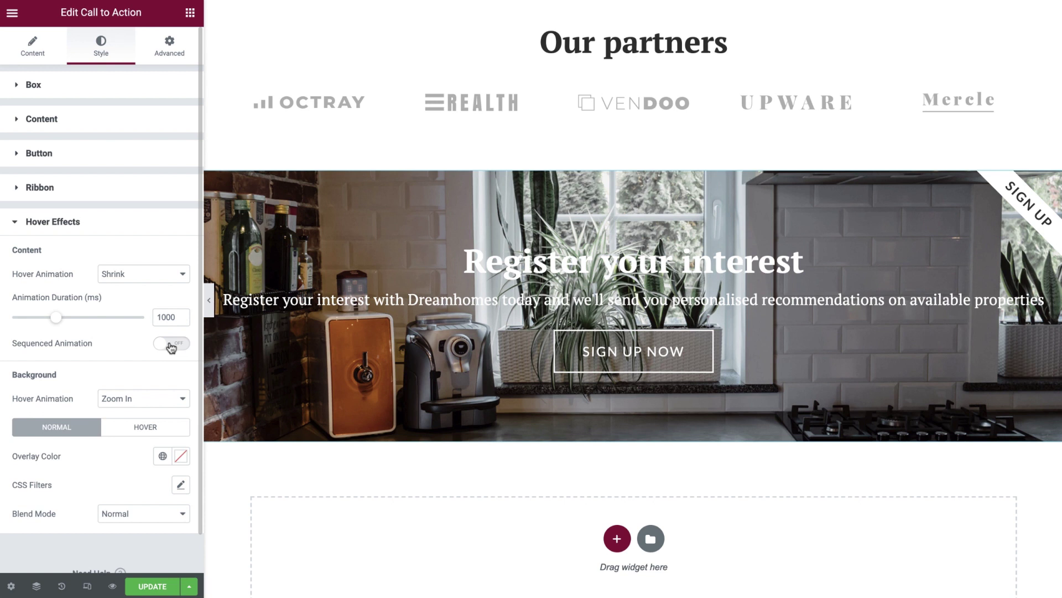
# Step: Set the background hover animation to Zoom Out and the normal overlay color to #00000073
pyautogui.click(156, 398)
pyautogui.click(149, 414)
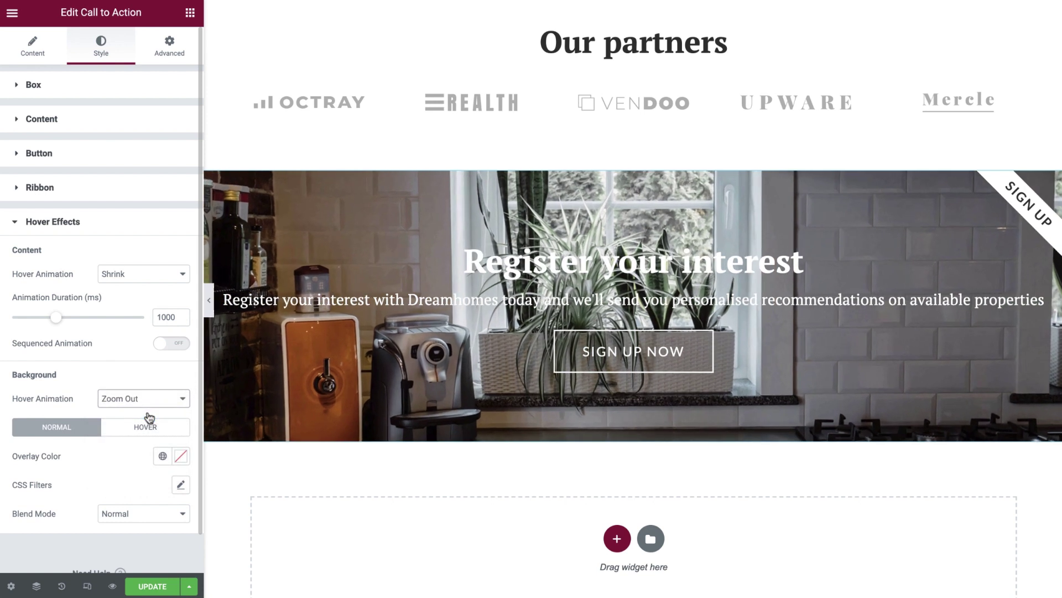
pyautogui.click(181, 456)
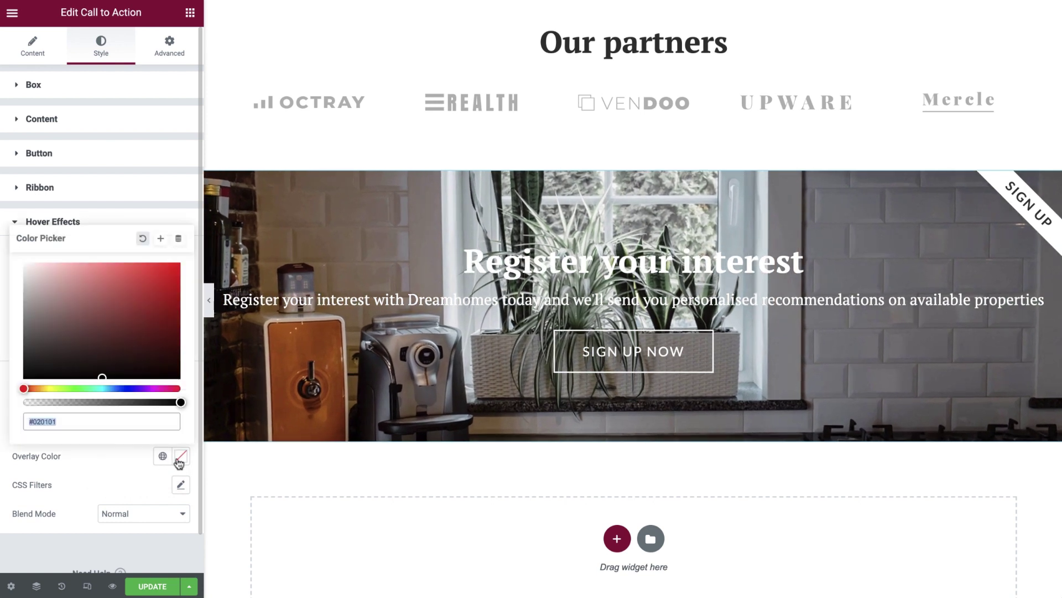
pyautogui.click(126, 422)
pyautogui.write('00000080')
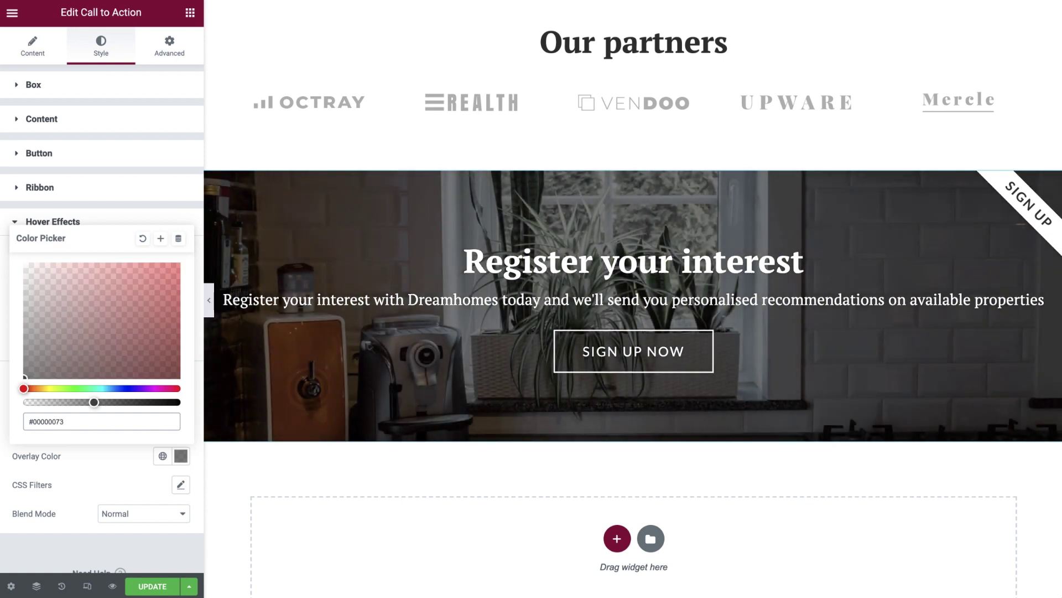
pyautogui.click(135, 449)
# Step: Set the background overlay color for the hover state to #00000080
pyautogui.click(178, 456)
pyautogui.write('00000080')
pyautogui.click(123, 458)
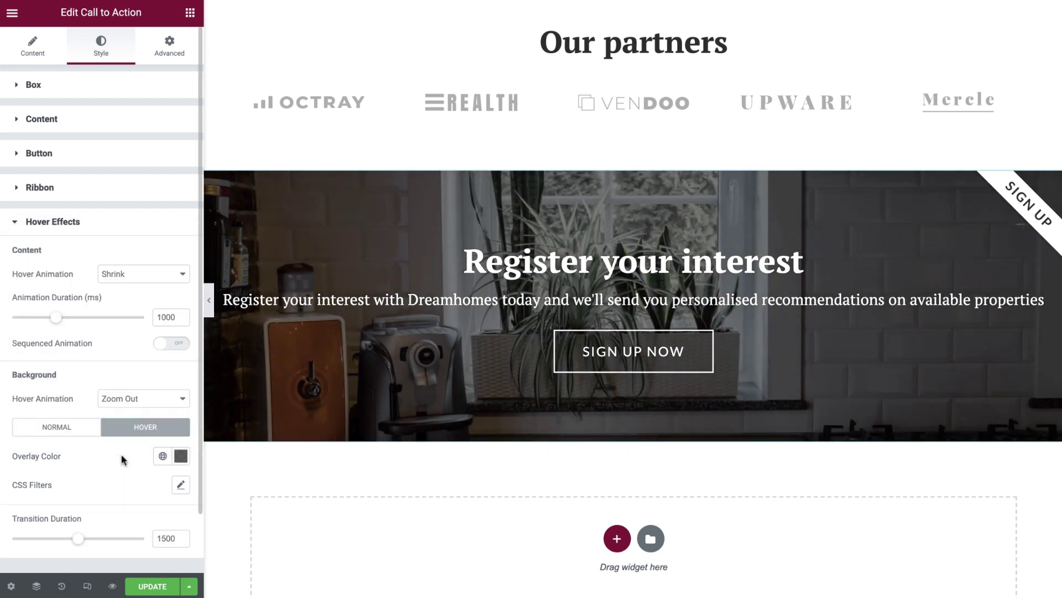
# Step: Choose an entrance animation for the Call to Action in its motion effects
pyautogui.click(166, 49)
pyautogui.click(89, 335)
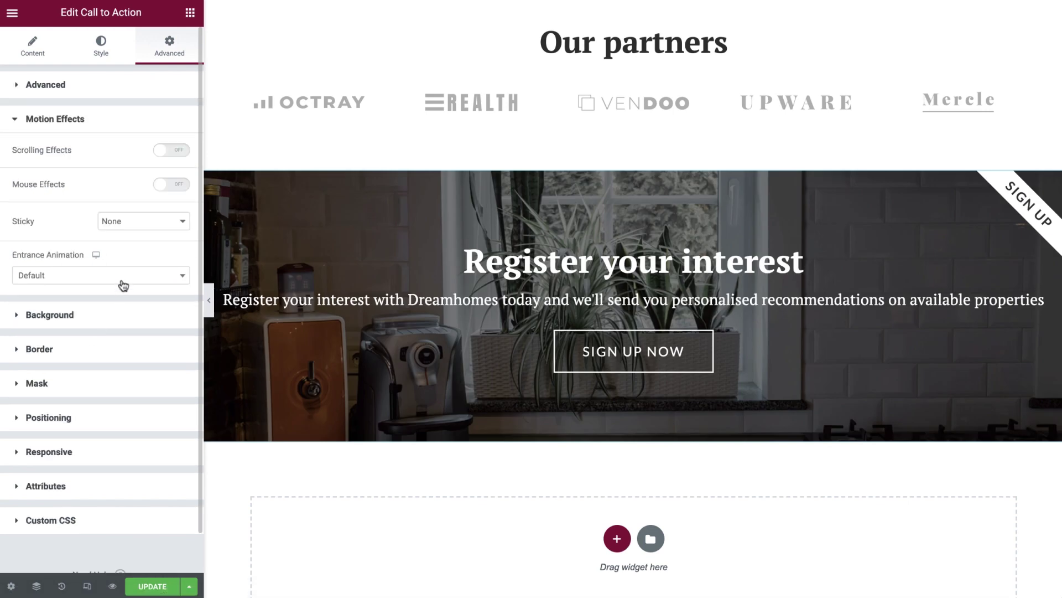
pyautogui.click(123, 286)
pyautogui.click(95, 343)
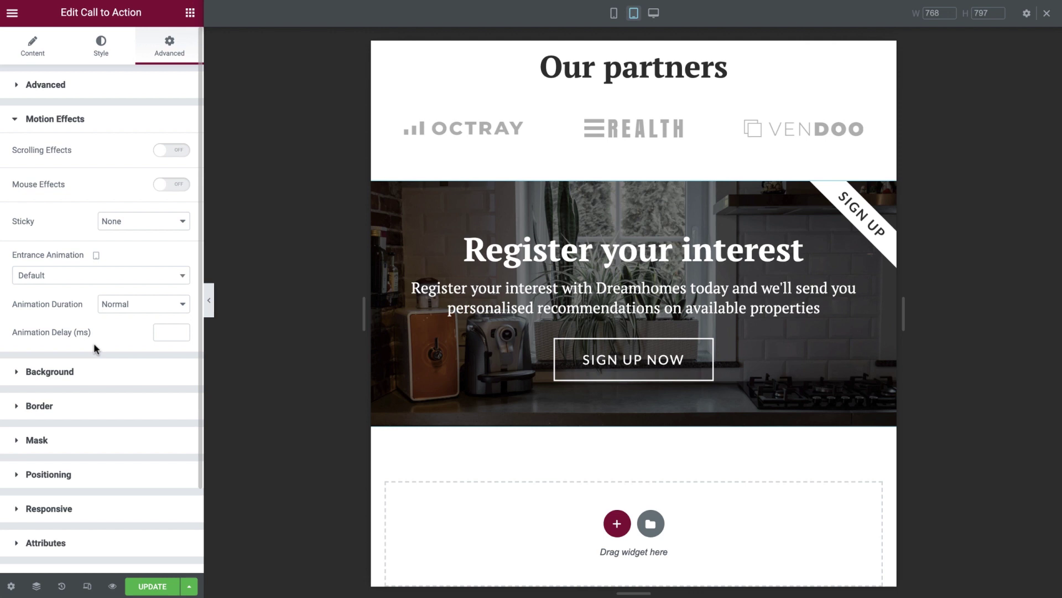
# Step: In the mobile layout, set the Call to Action box padding to 10% on all sides
pyautogui.hotkey('ctrl', 'shift', 'm')
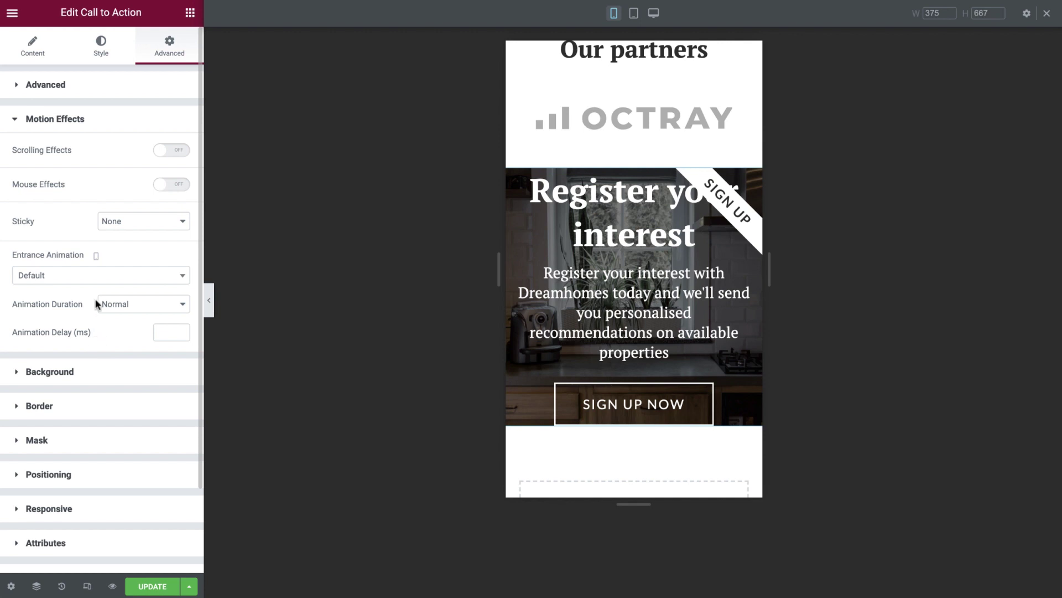
pyautogui.click(107, 56)
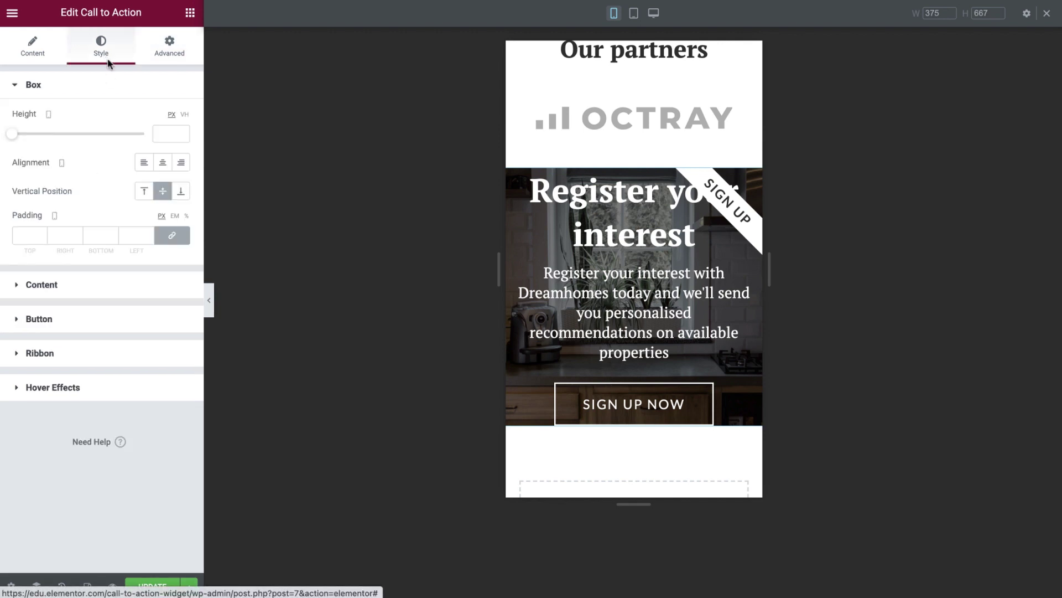
pyautogui.click(186, 216)
pyautogui.click(135, 234)
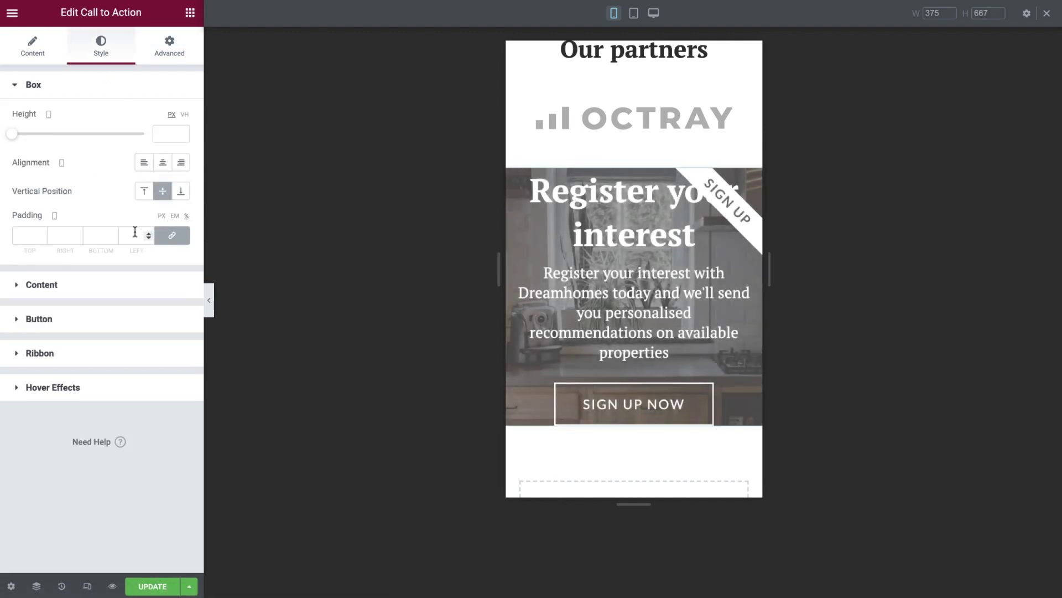
pyautogui.write('10')
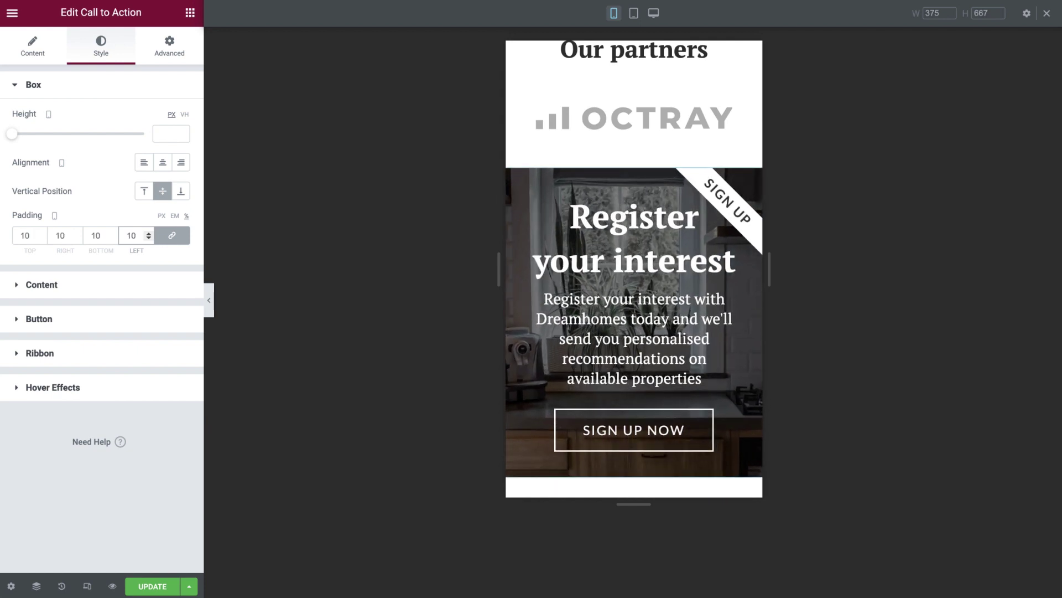
# Step: Set the Call to Action description's typography size to 1.2 em for the mobile layout
pyautogui.click(92, 285)
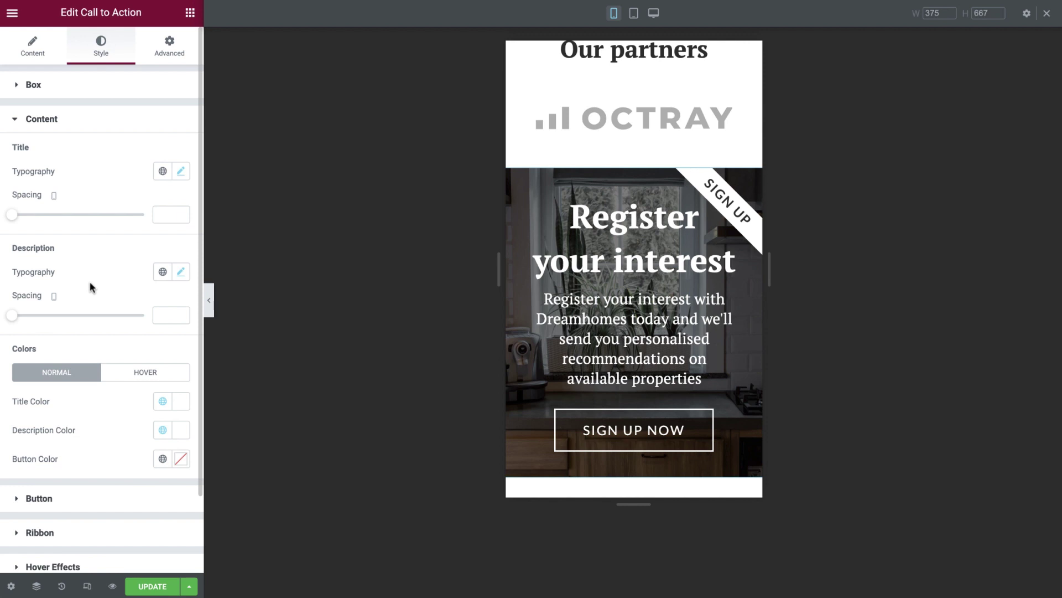
pyautogui.click(180, 271)
pyautogui.click(155, 380)
pyautogui.write('1.2')
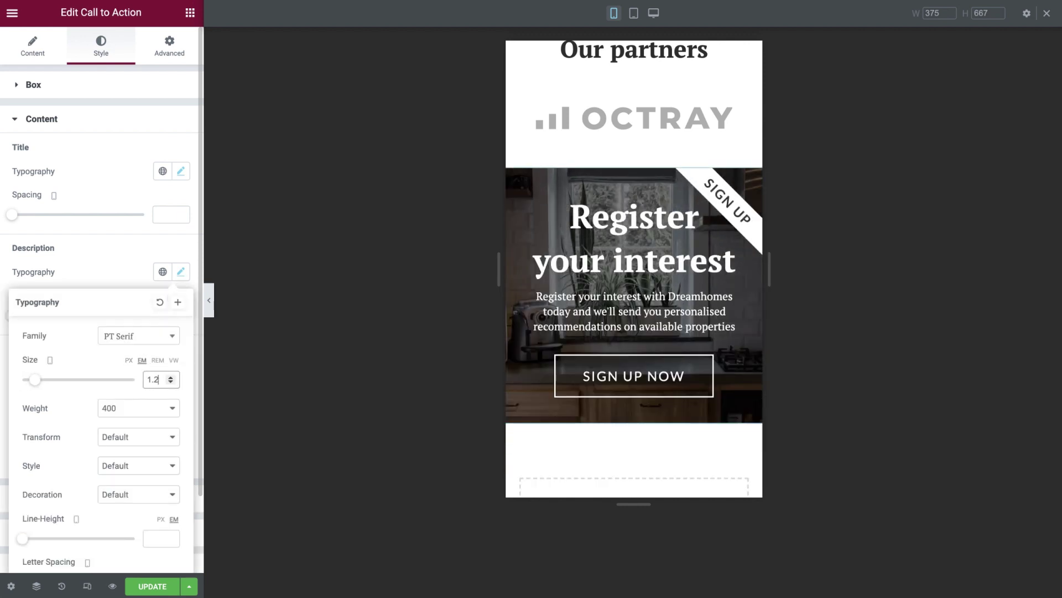
pyautogui.click(122, 273)
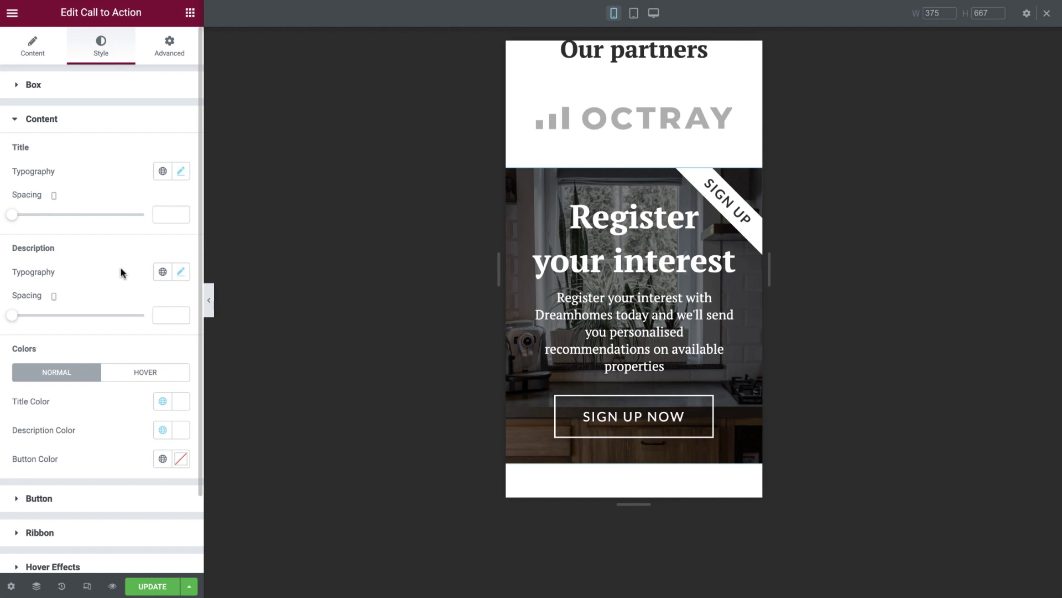
# Step: Return to the desktop layout and preview the page, reviewing its sections from the "Register your interest" block upward
pyautogui.hotkey('ctrl', 'shift', 'm')
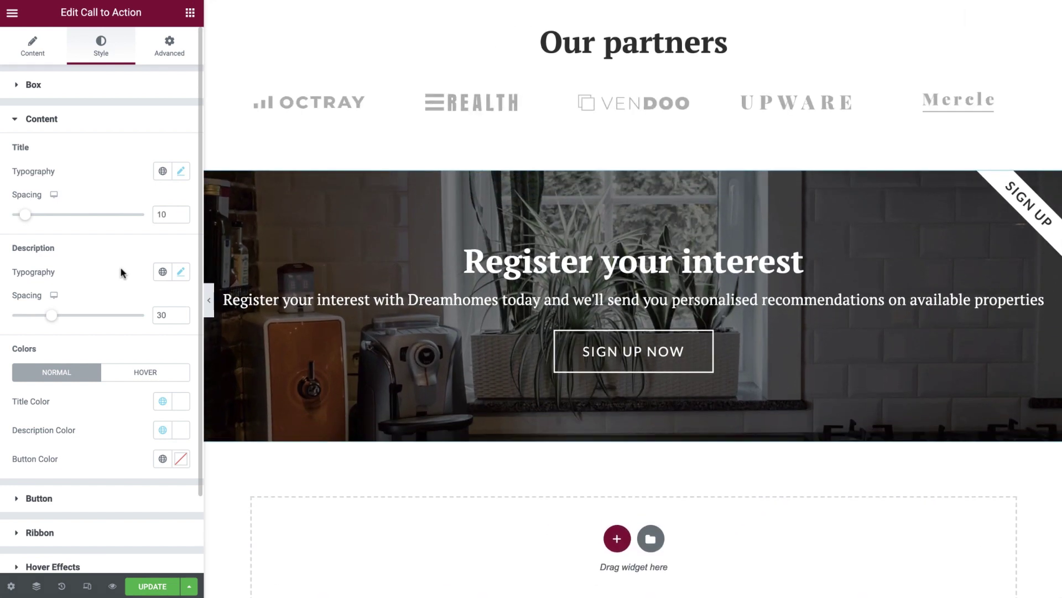
pyautogui.hotkey('ctrl', 'p')
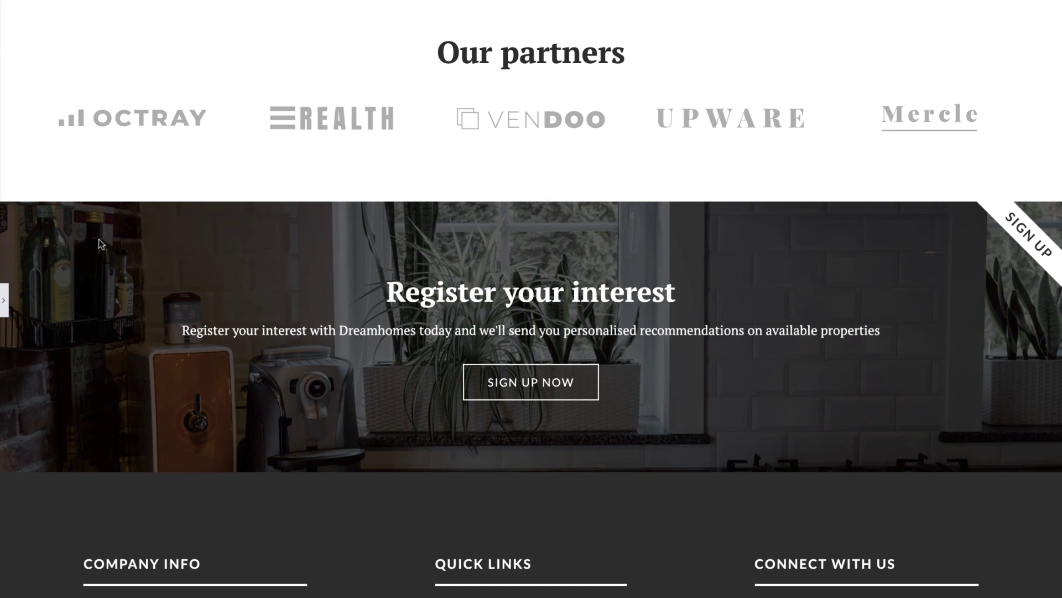
pyautogui.scroll(6, 25, 167)
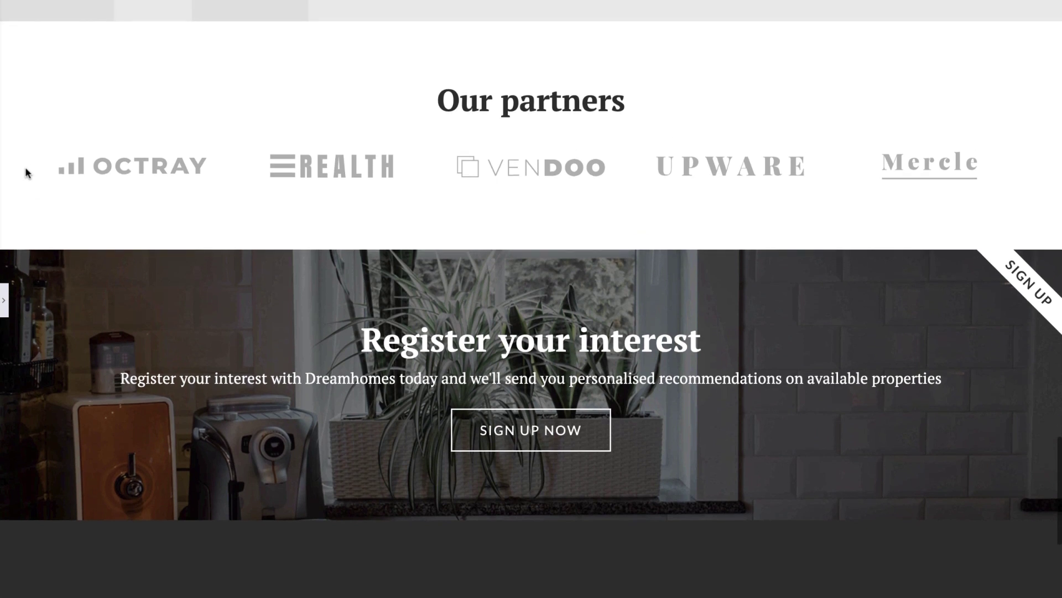
pyautogui.scroll(7, 26, 169)
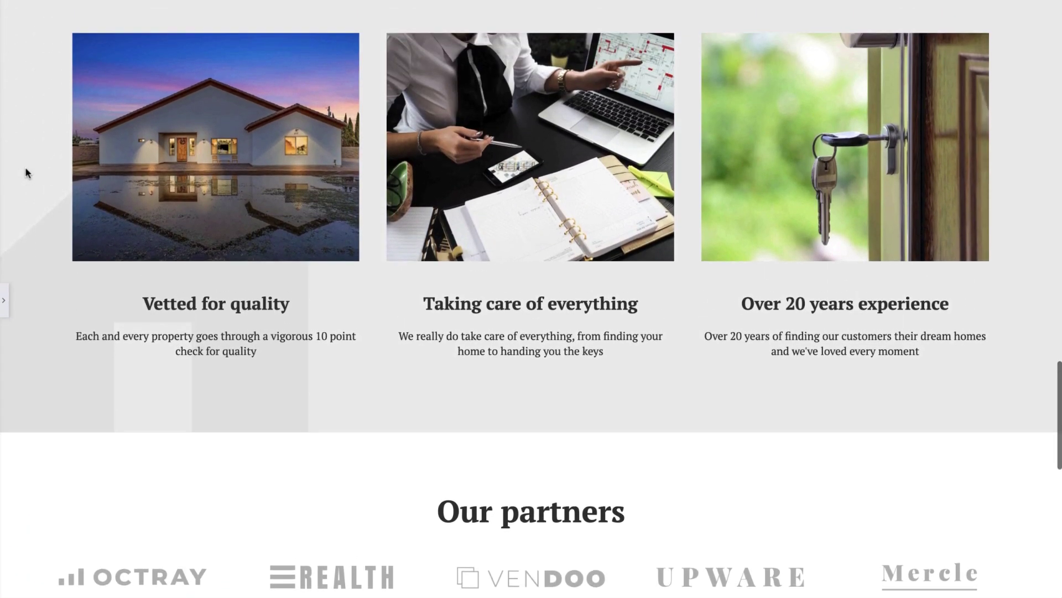
pyautogui.scroll(7, 25, 167)
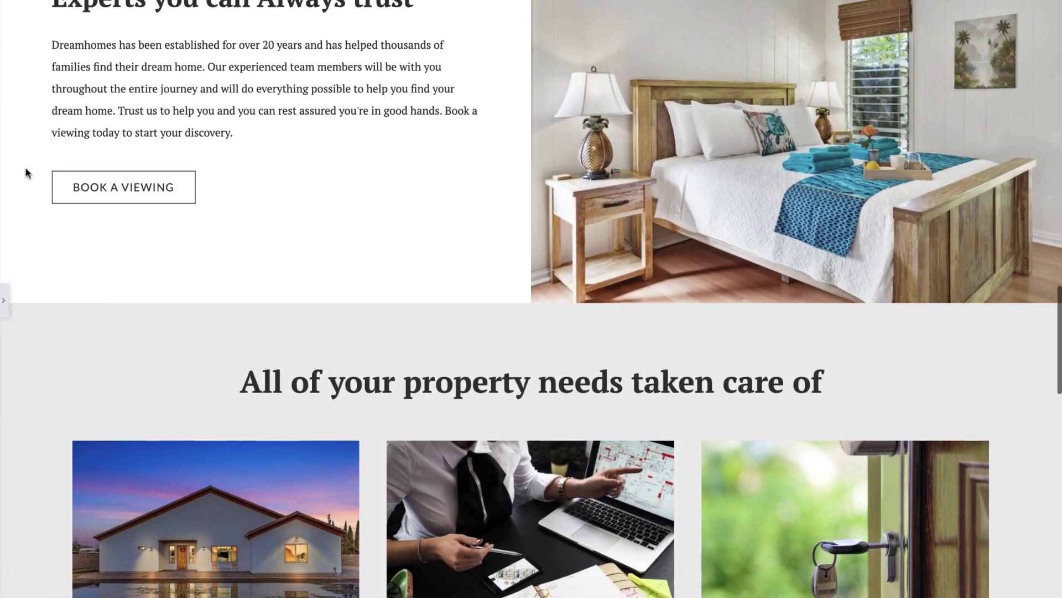
pyautogui.scroll(4, 25, 167)
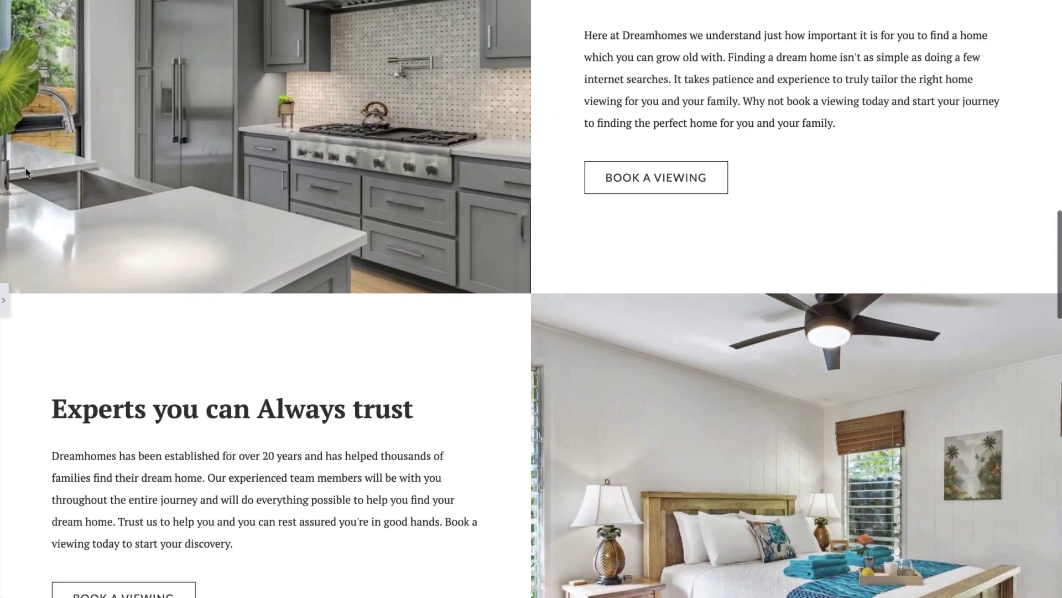